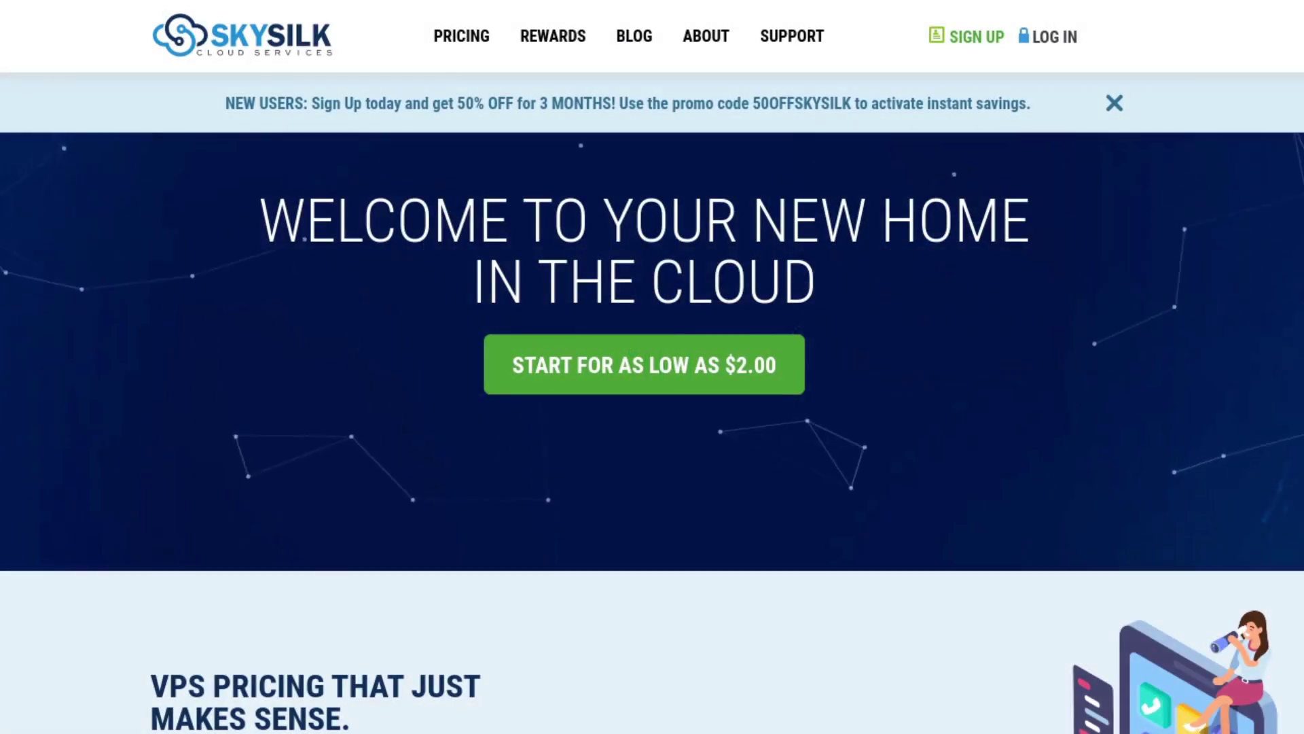
# Scroll the SkySilk homepage down to the VPS pricing and cloud provider comparison table
pyautogui.scroll(-2, 652, 367)
pyautogui.scroll(-2, 652, 366)
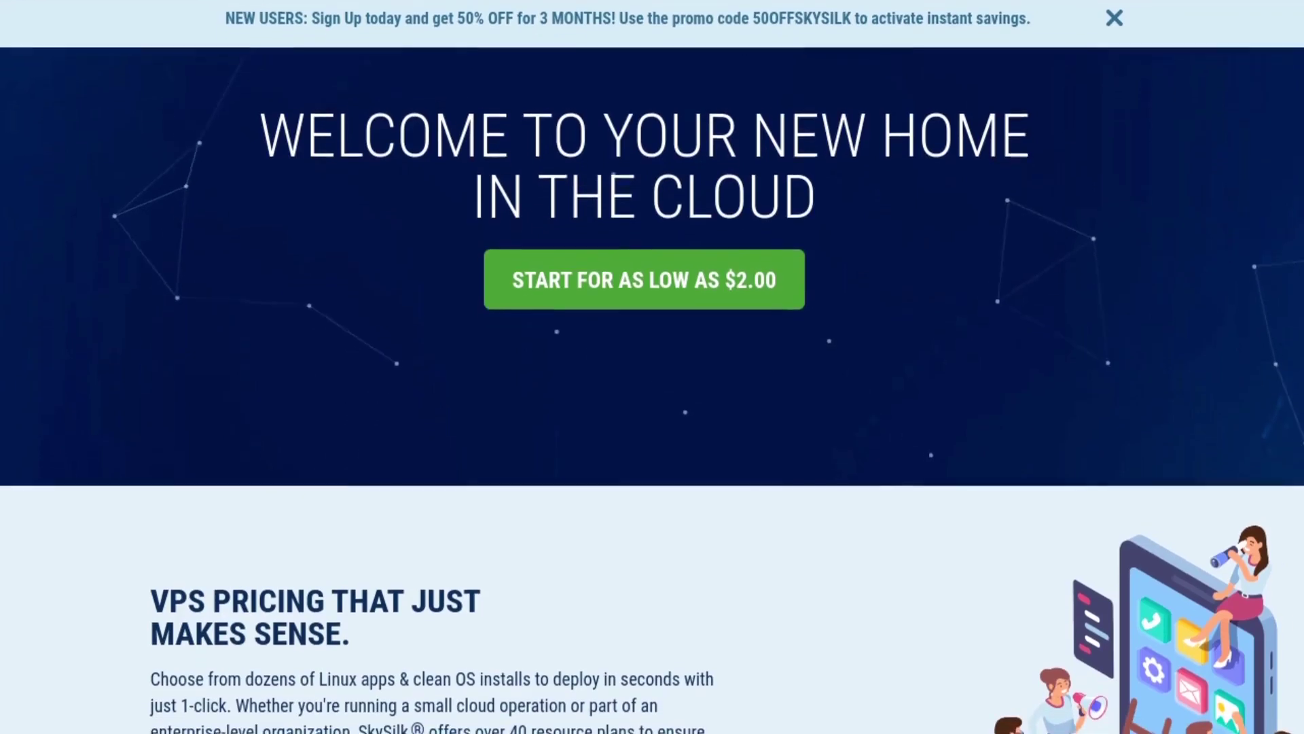
pyautogui.scroll(-2, 652, 366)
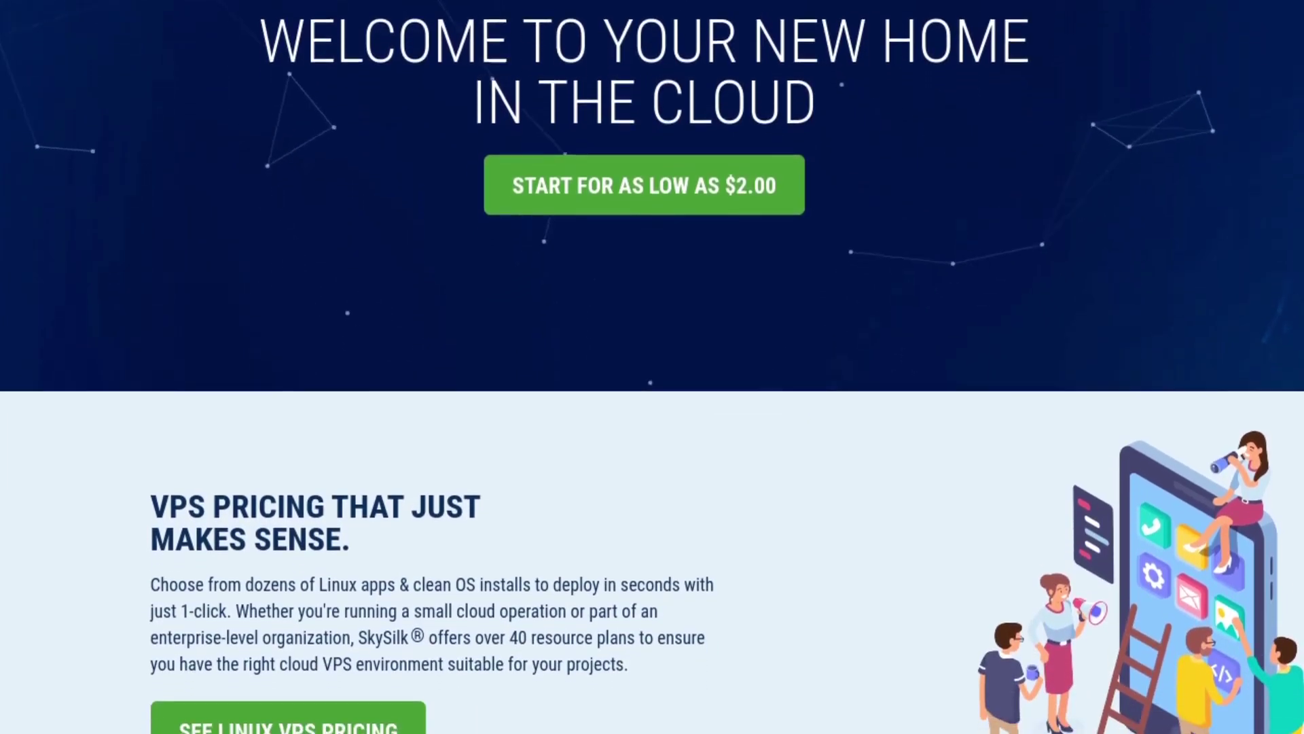
pyautogui.scroll(-2, 652, 367)
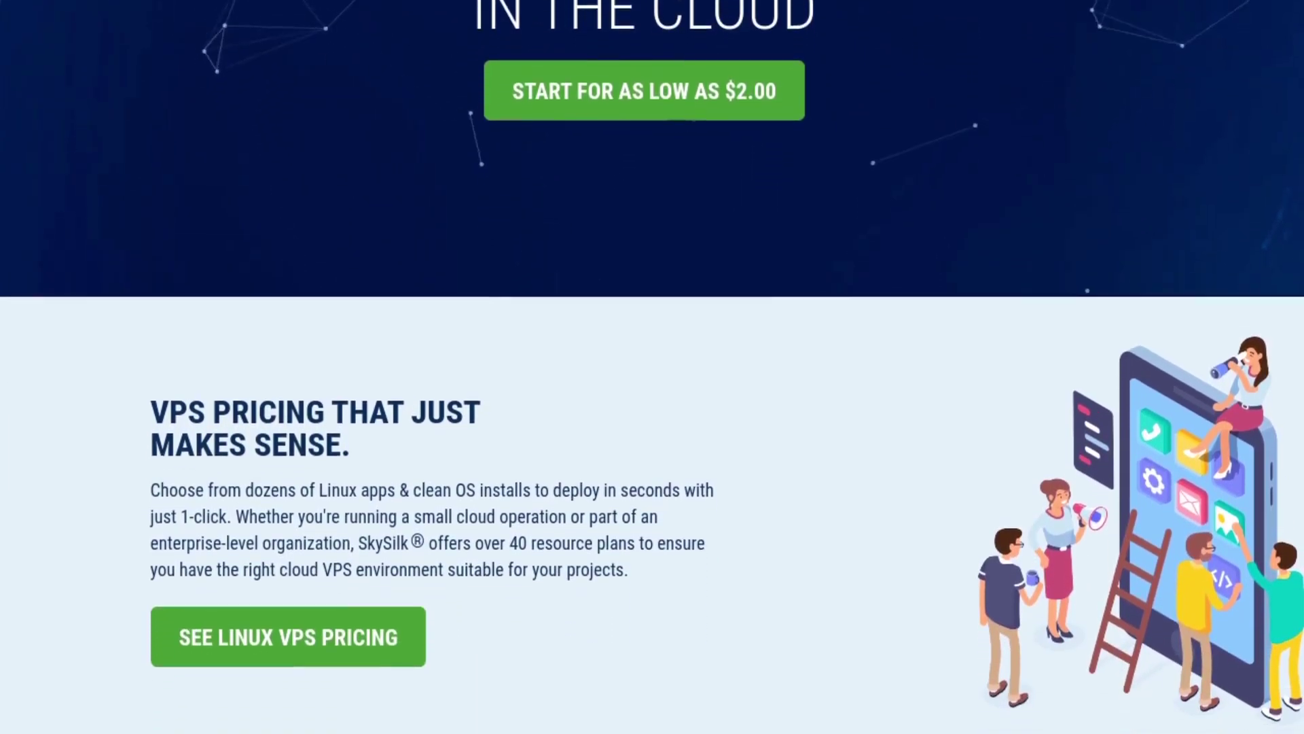
pyautogui.scroll(-2, 652, 367)
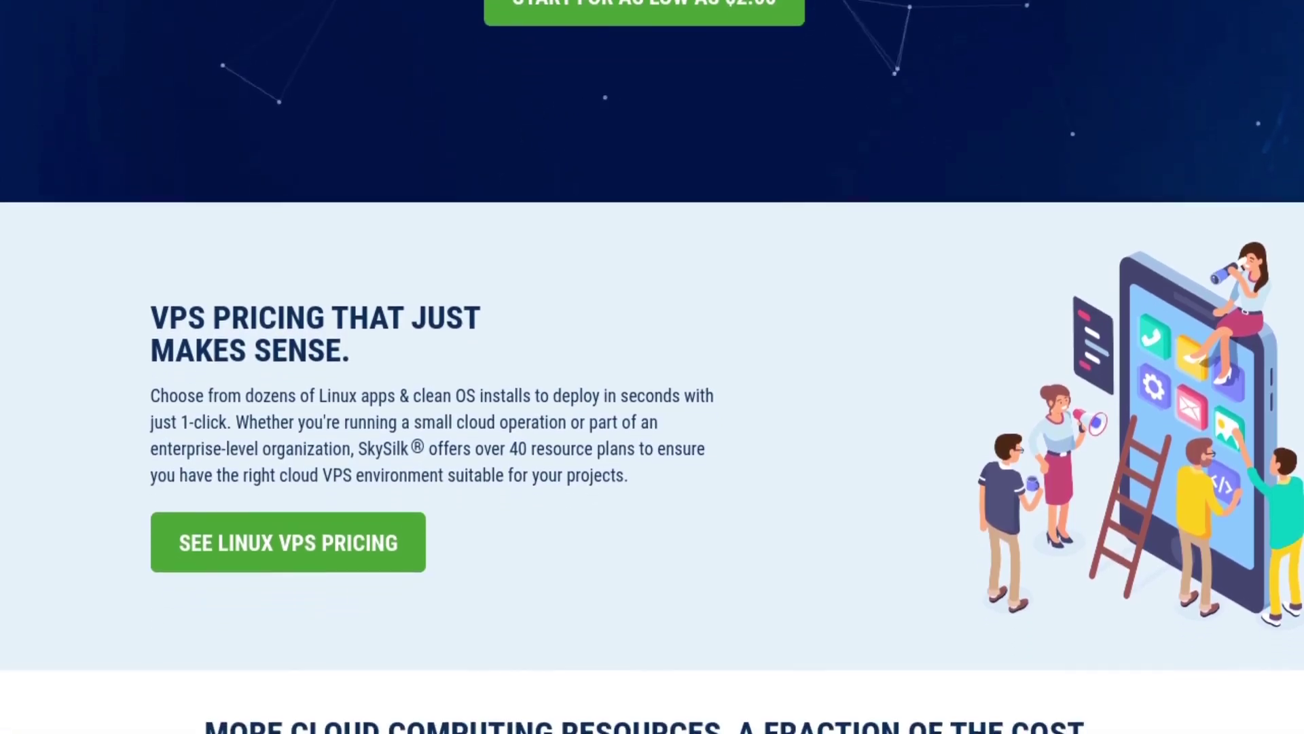
pyautogui.scroll(-2, 652, 367)
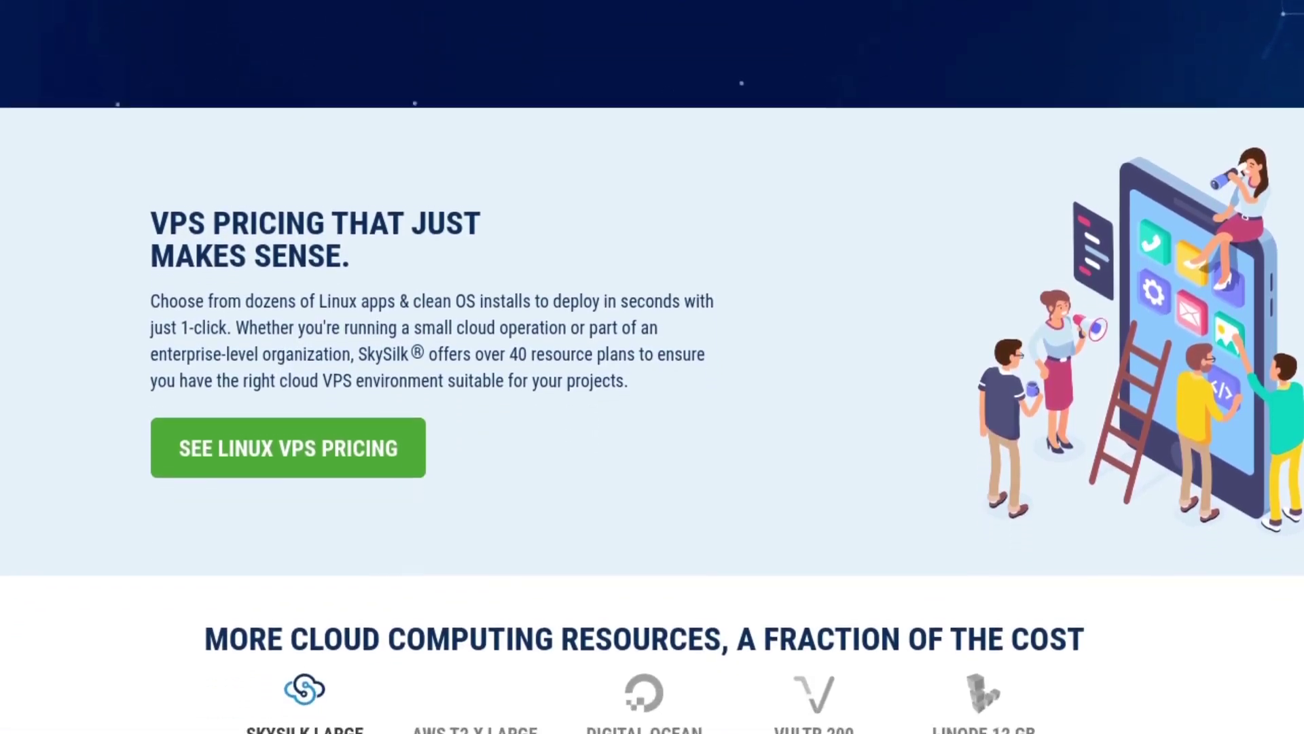
pyautogui.scroll(-2, 652, 367)
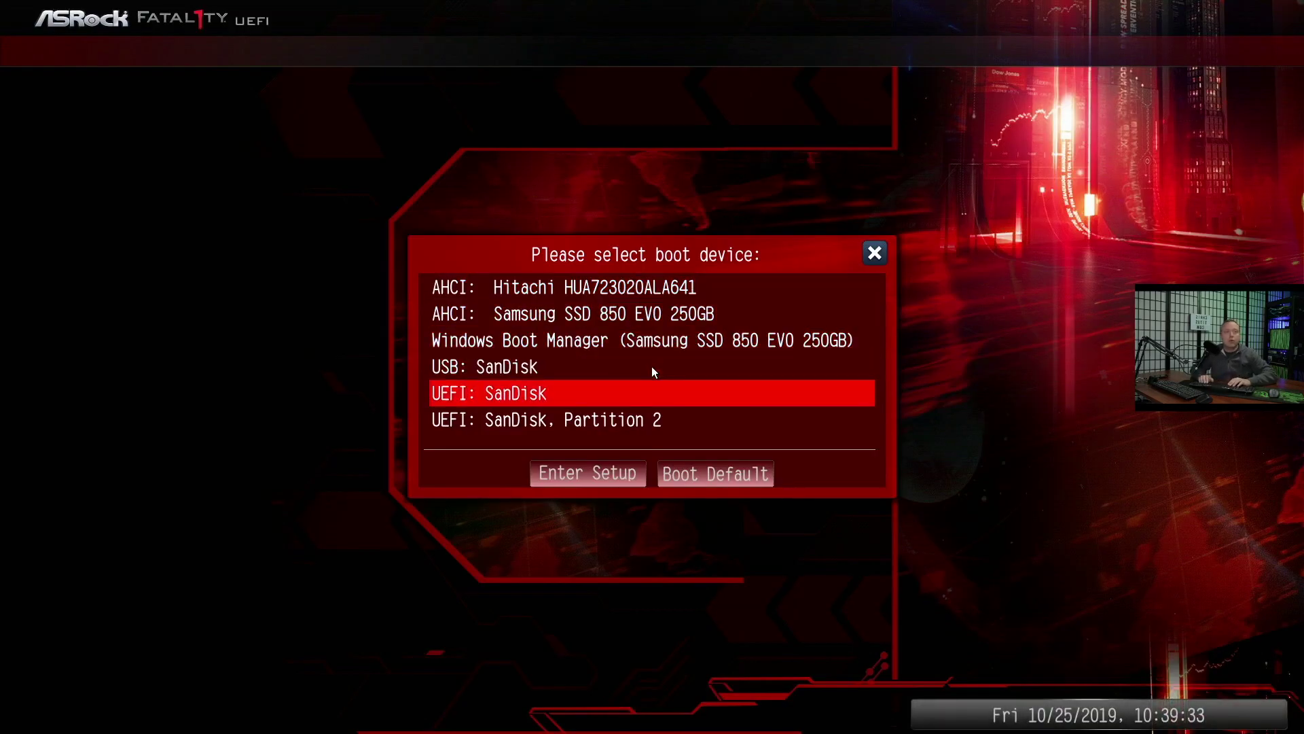
# Boot from the 'UEFI: SanDisk' entry to start the Qubes installer
pyautogui.press('Return')
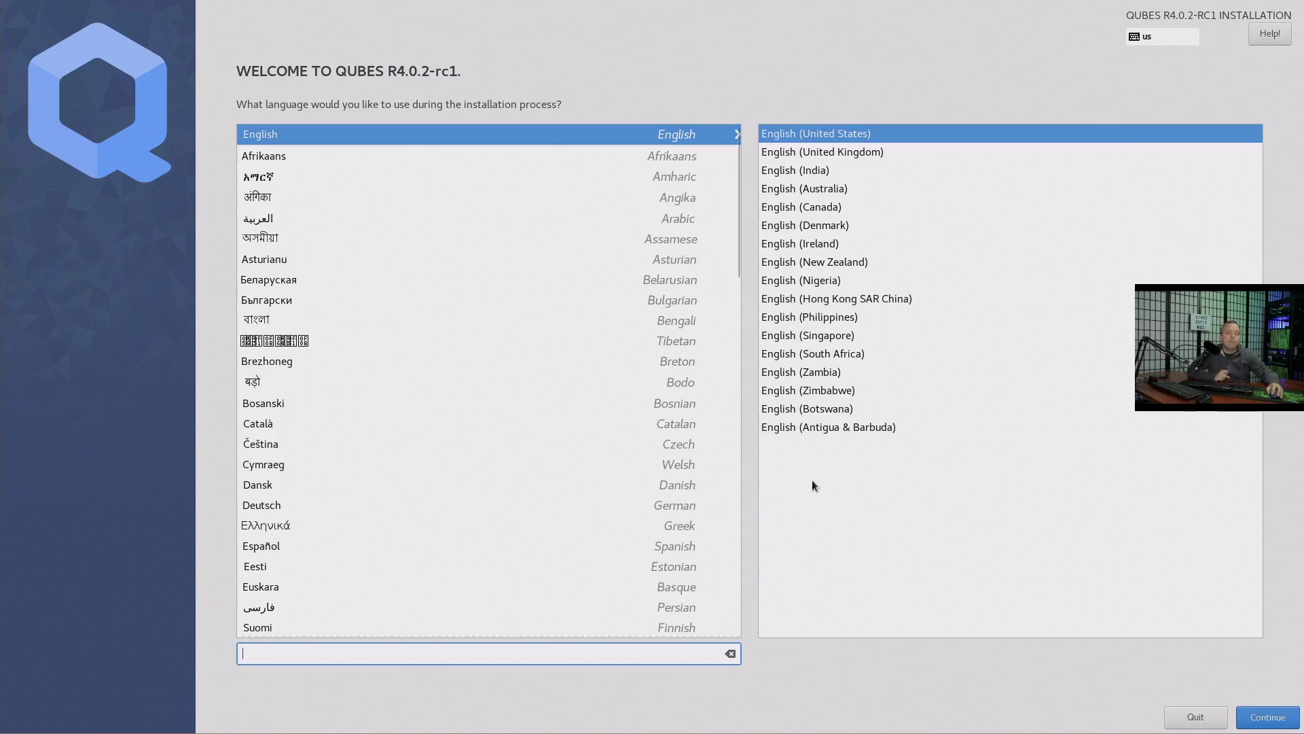
# Keep English (United States) as the language and set the timezone to Americas/Chicago
pyautogui.click(1280, 721)
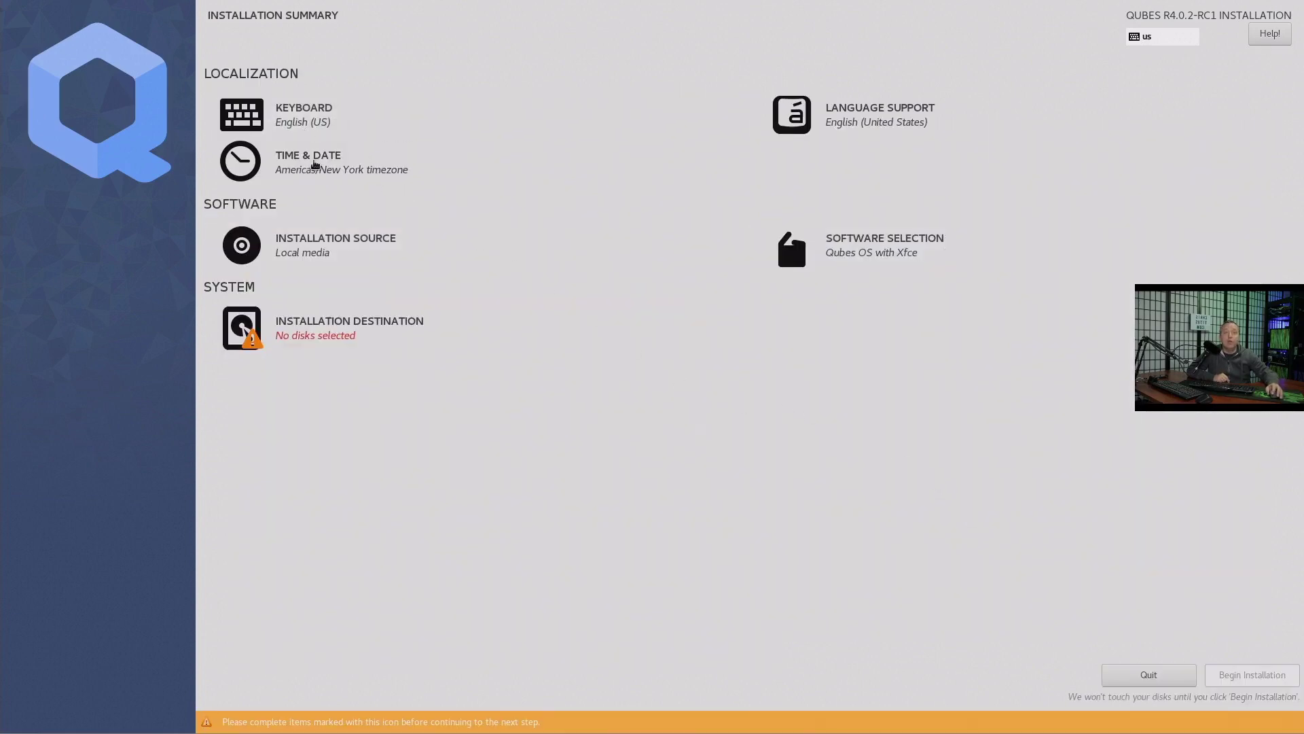
pyautogui.click(301, 168)
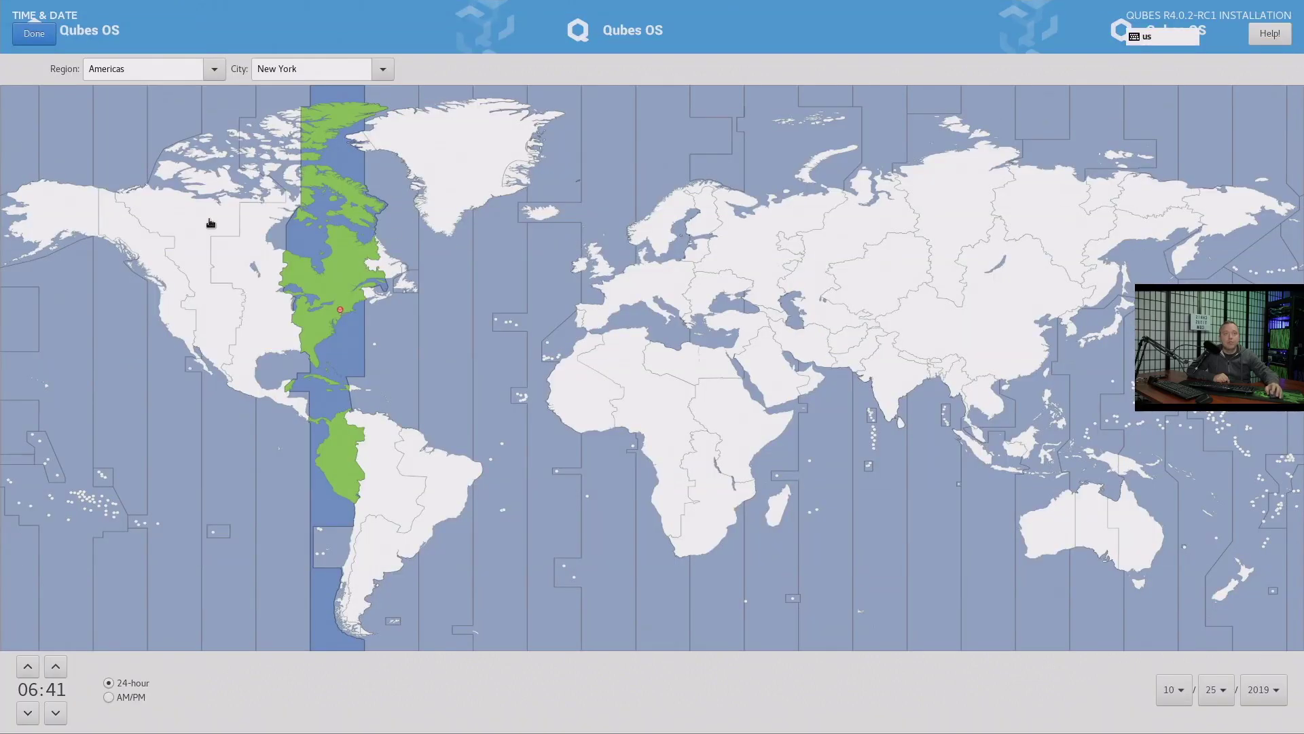
pyautogui.click(262, 275)
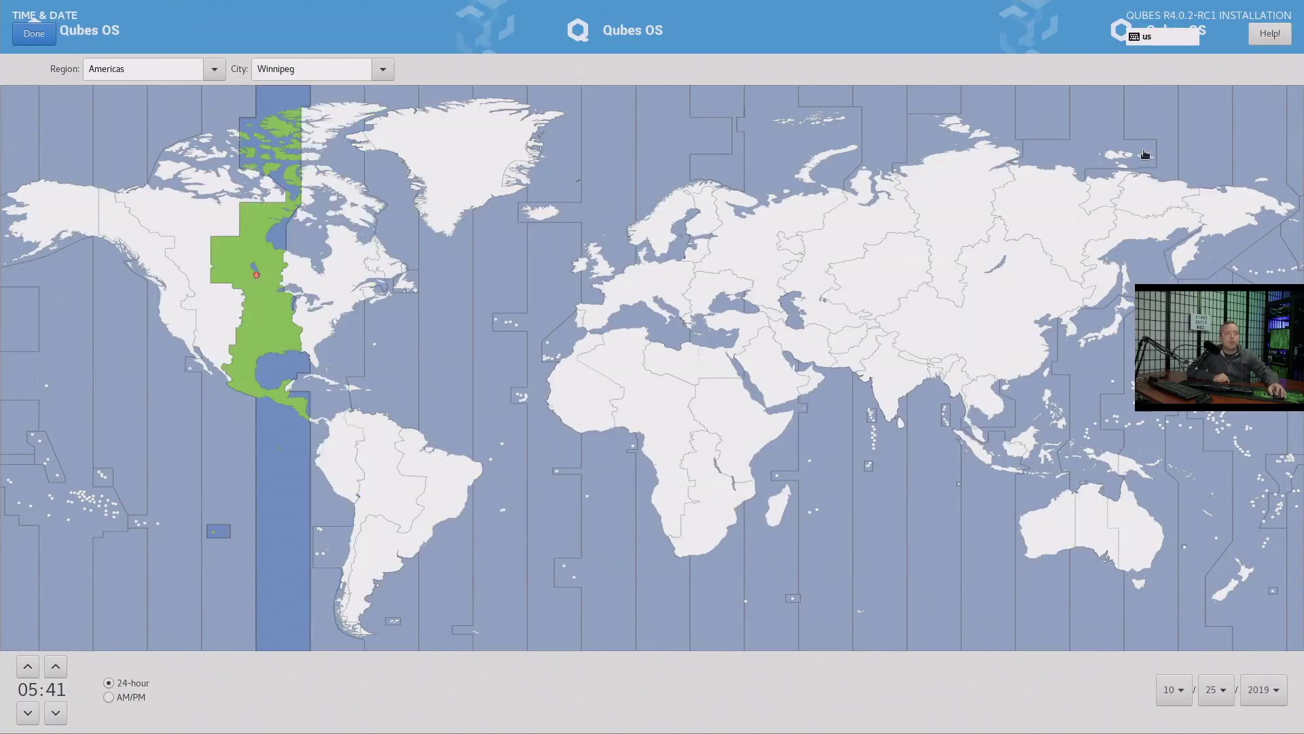
pyautogui.click(33, 33)
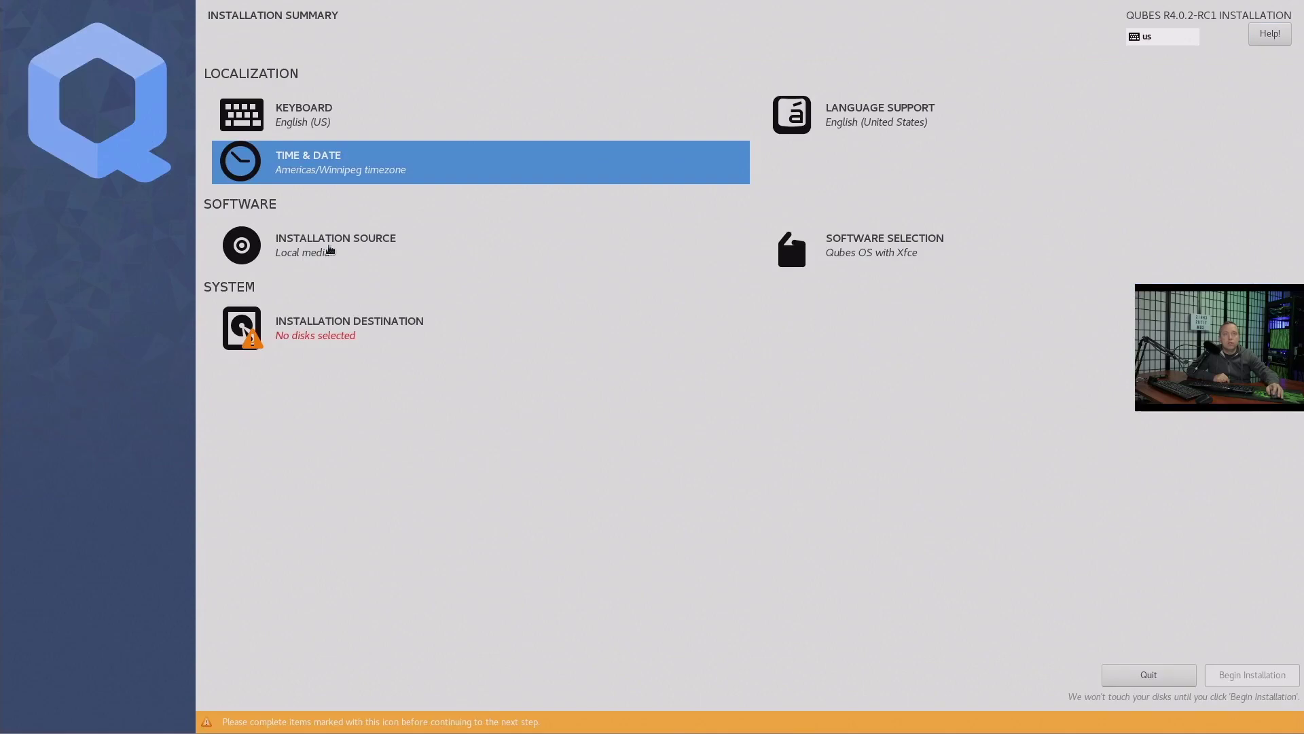
pyautogui.click(353, 168)
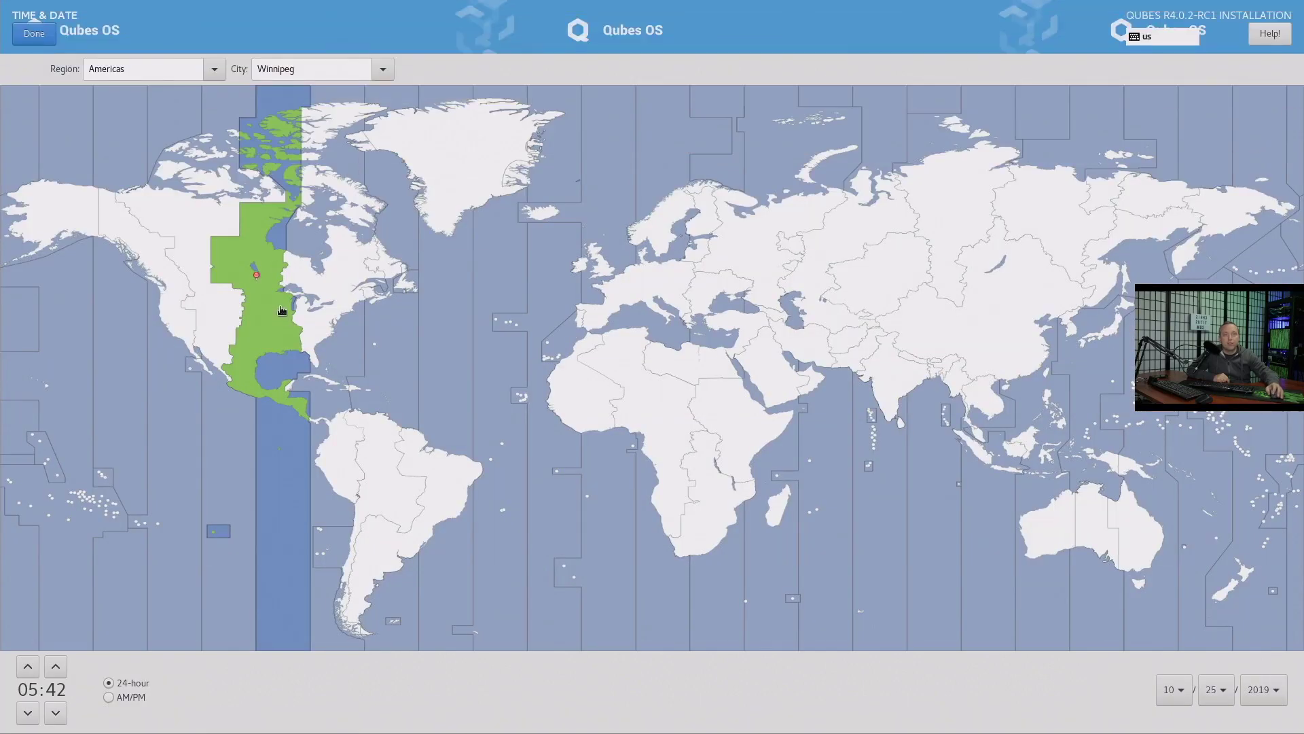
pyautogui.click(281, 309)
pyautogui.click(36, 34)
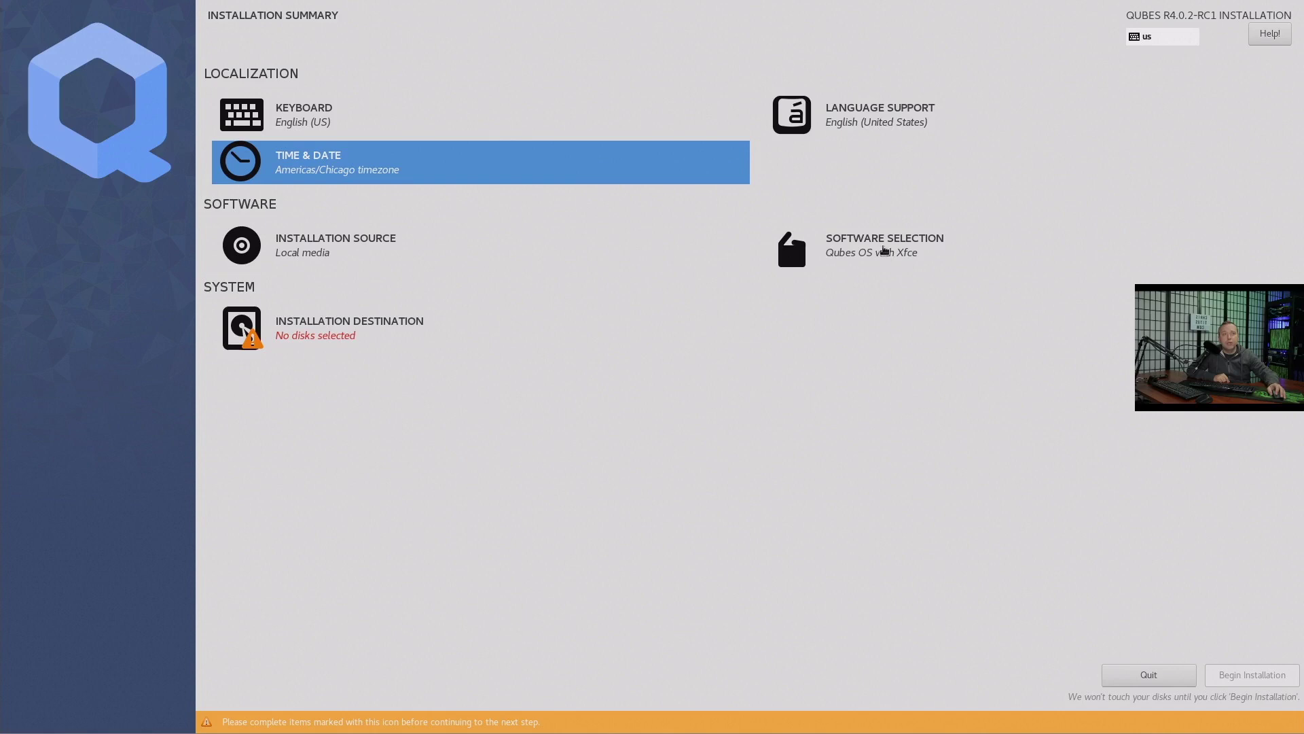
# Keep Qubes OS with Xfce as the software and choose the Samsung SSD 850 as the install disk
pyautogui.click(882, 246)
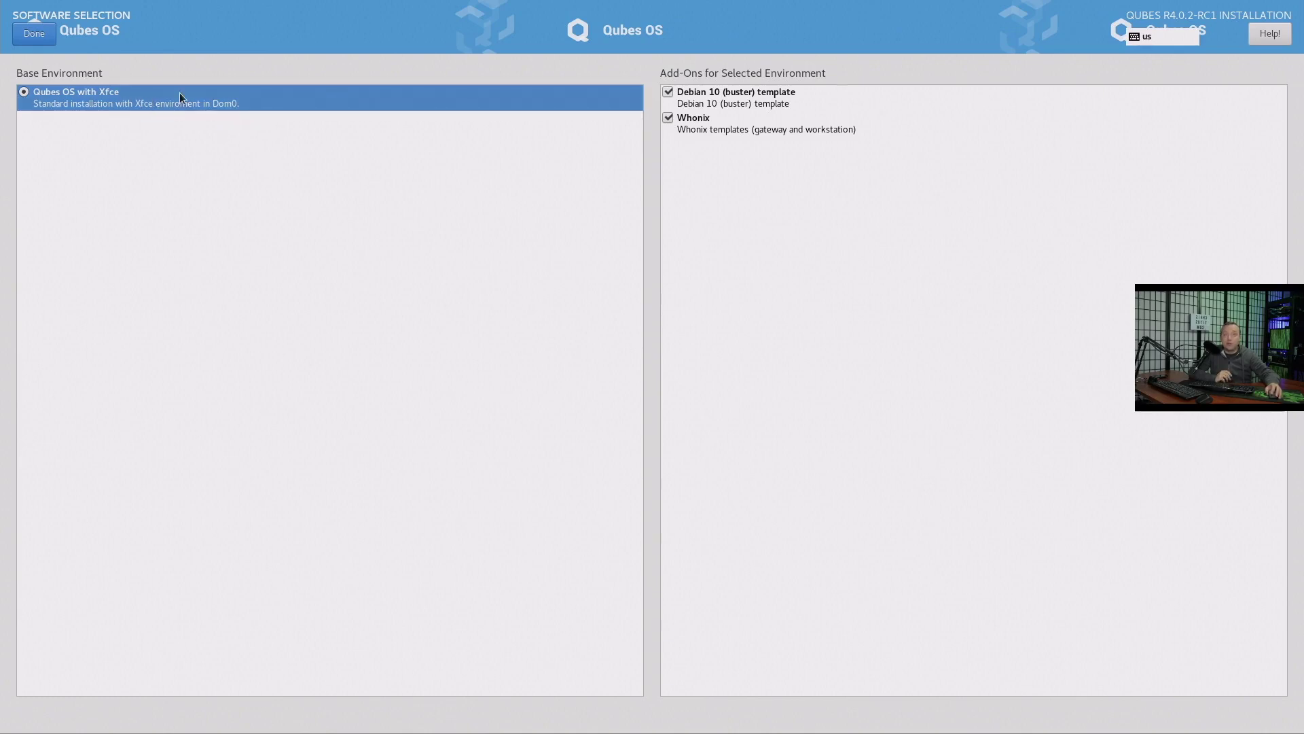
pyautogui.click(42, 37)
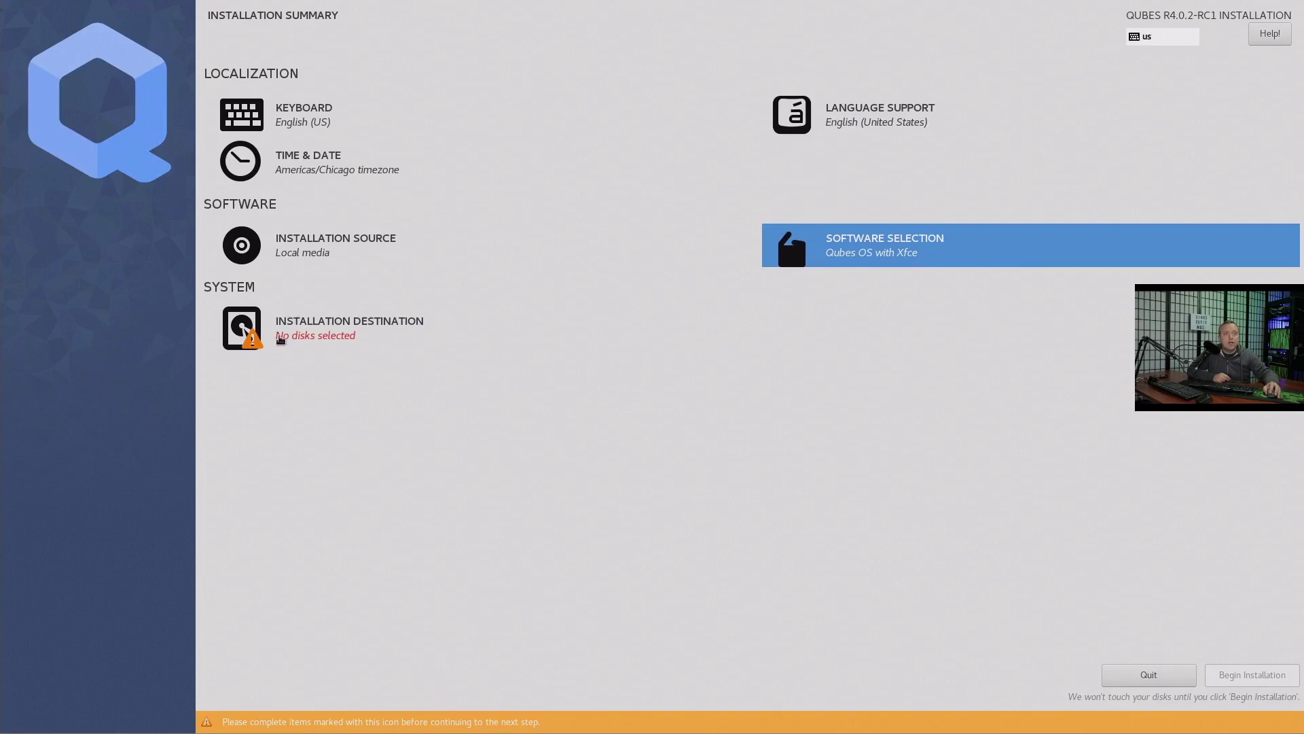
pyautogui.click(280, 335)
pyautogui.click(199, 180)
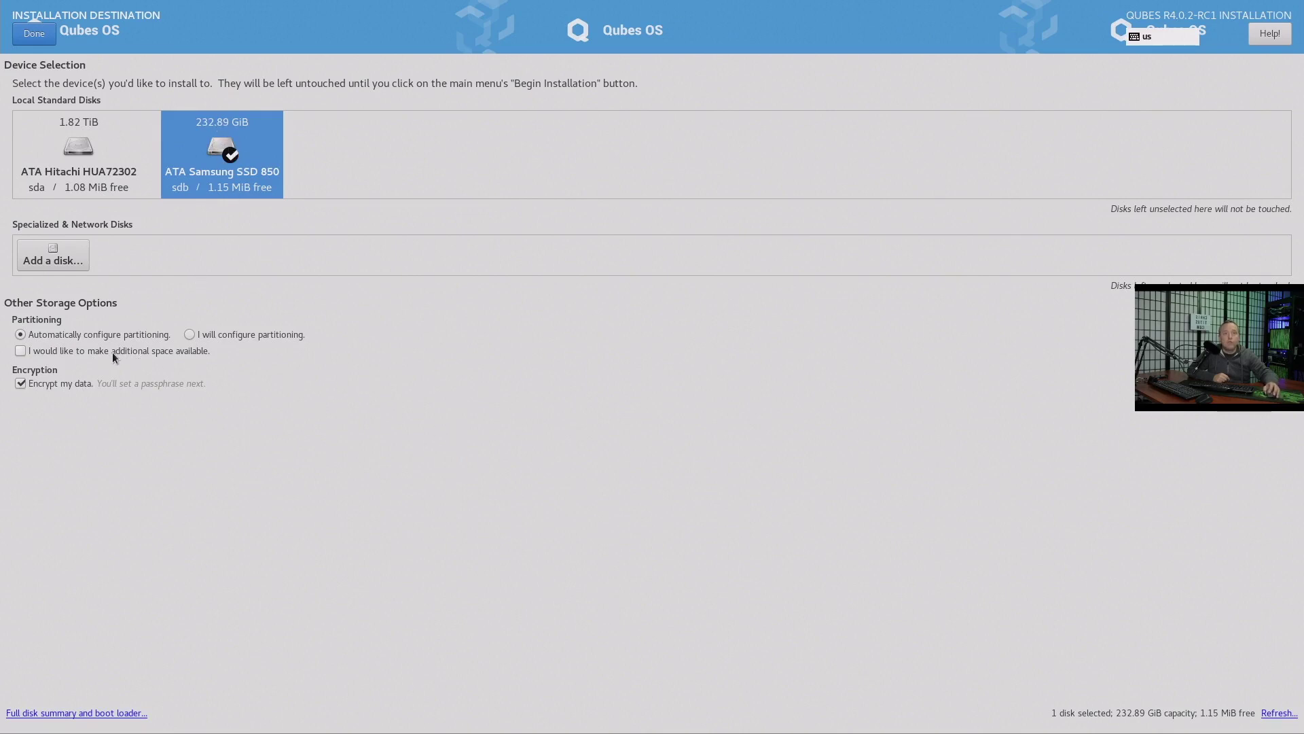
# Turn off encryption and delete all Samsung SSD partitions to reclaim 232.88 GiB
pyautogui.click(32, 385)
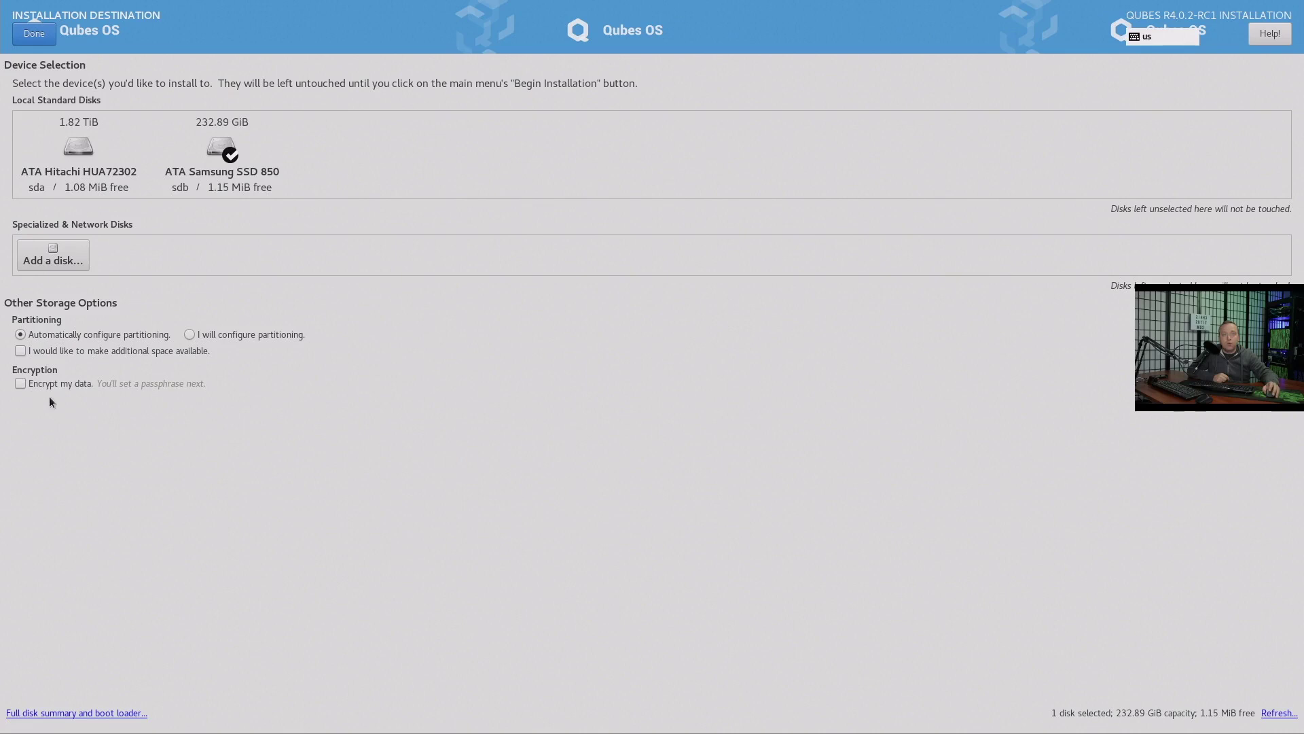
pyautogui.click(21, 352)
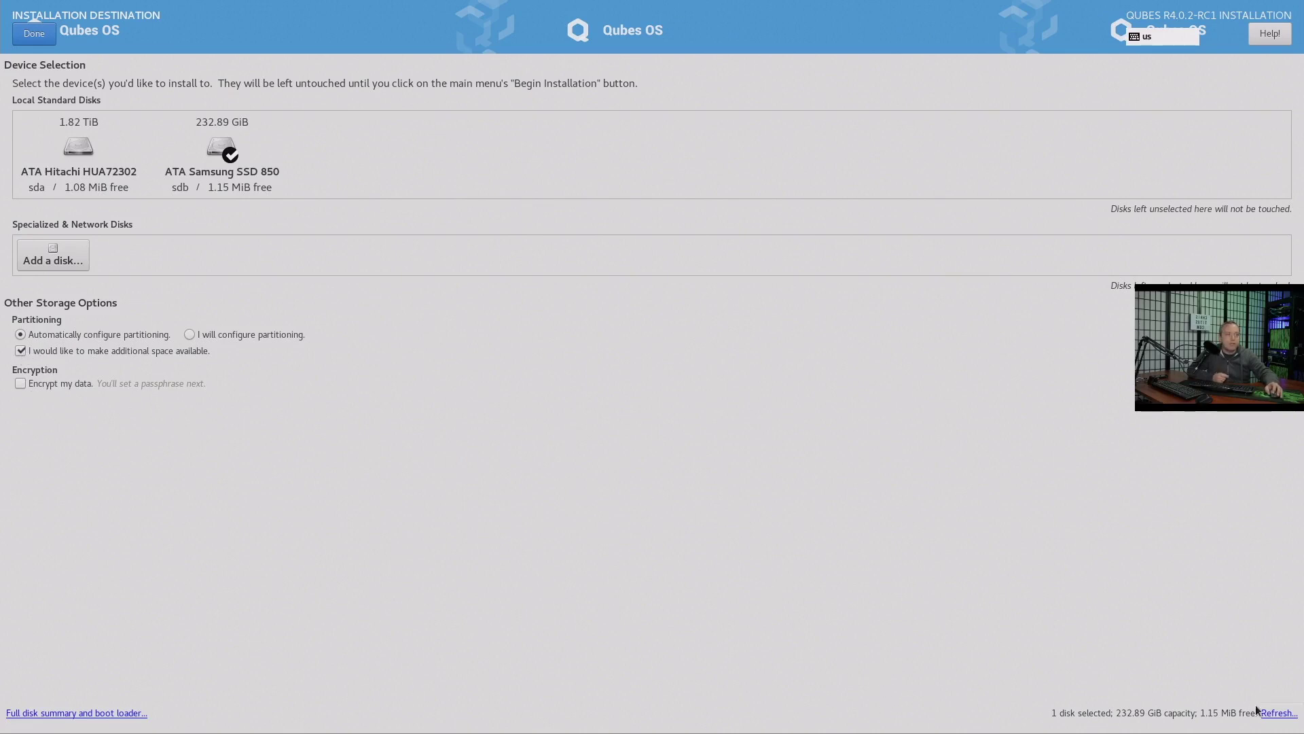
pyautogui.click(41, 37)
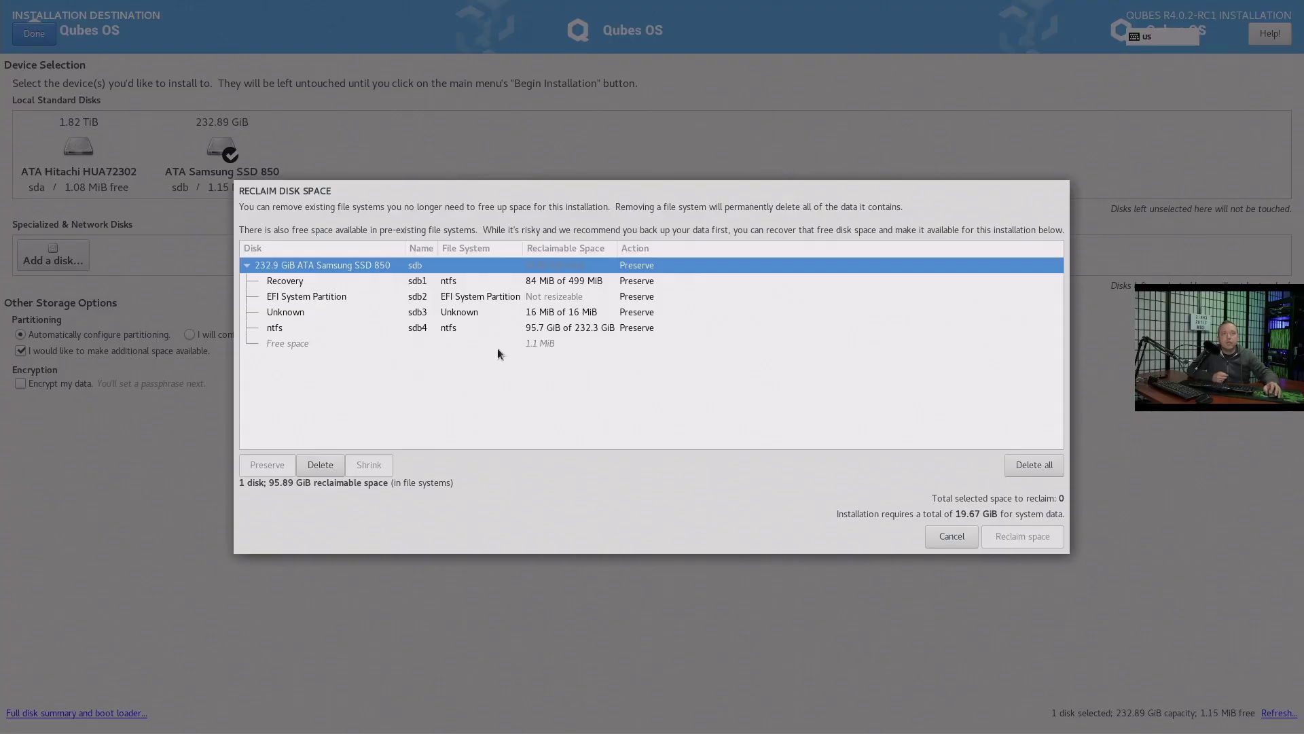
pyautogui.click(274, 287)
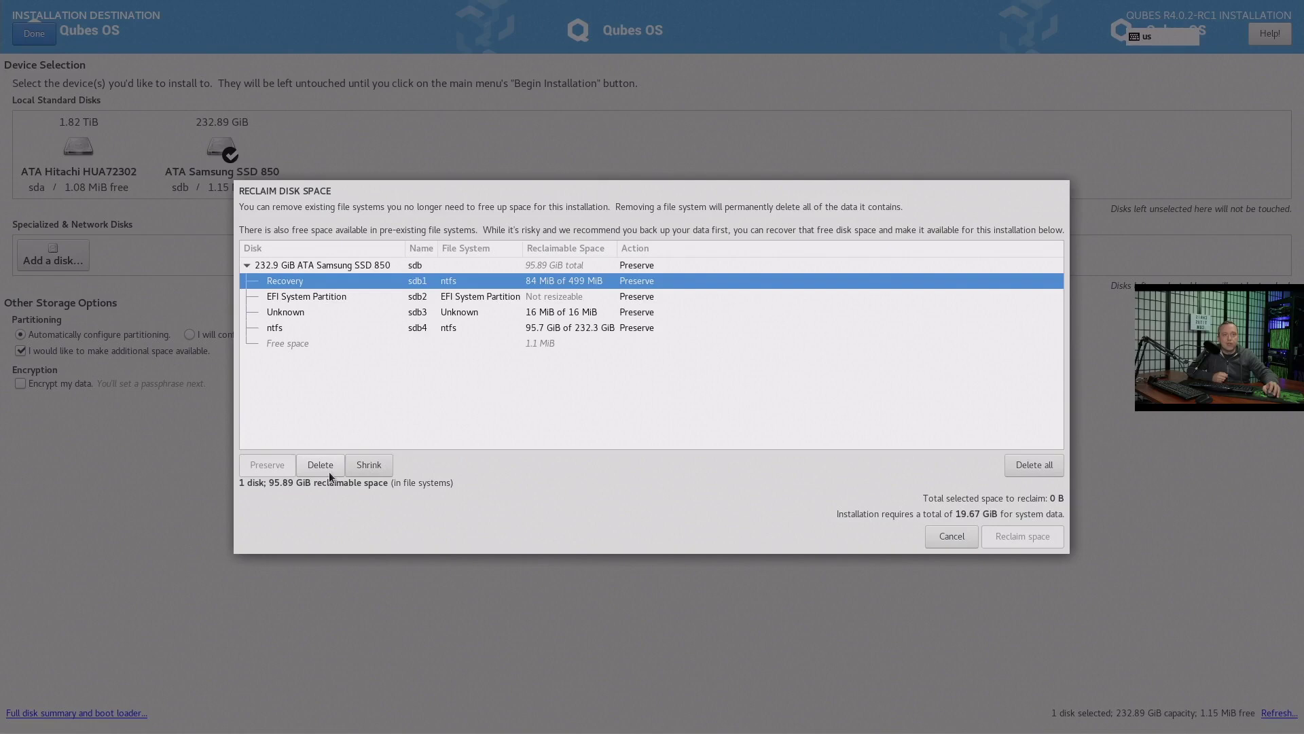
pyautogui.click(1049, 470)
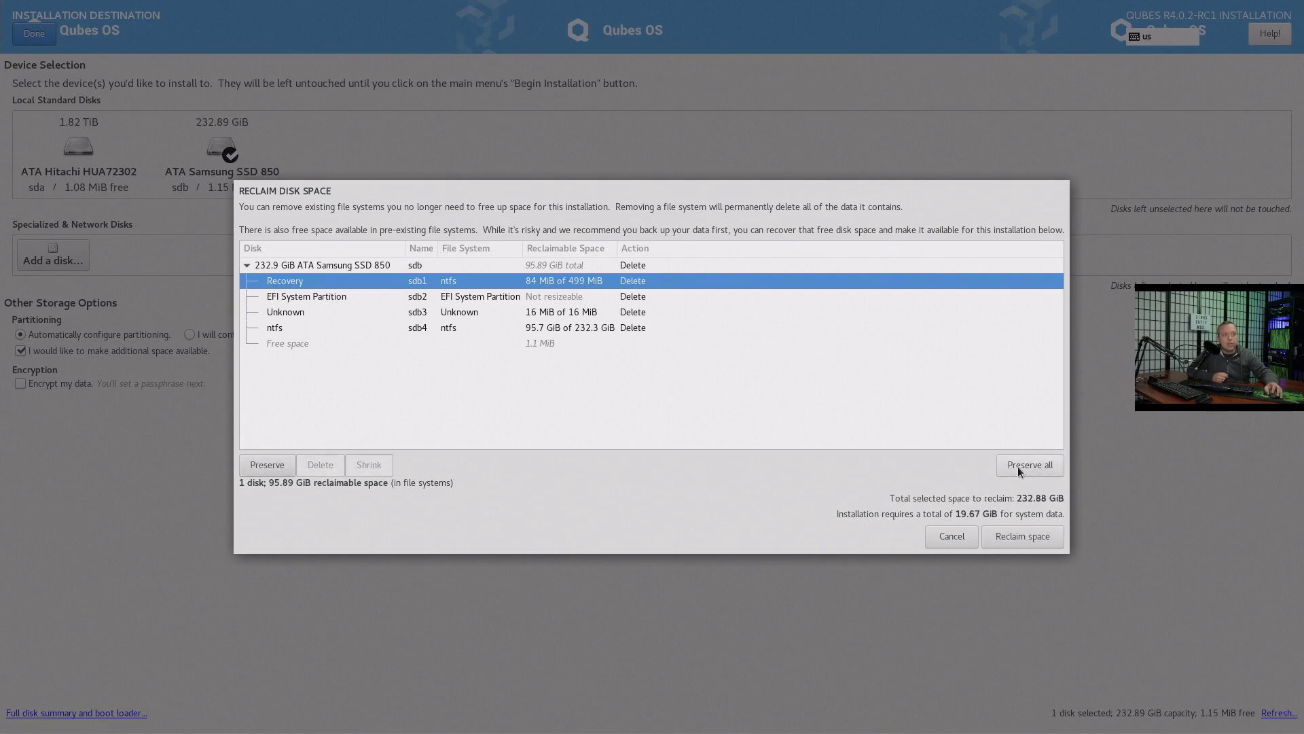
pyautogui.click(1026, 536)
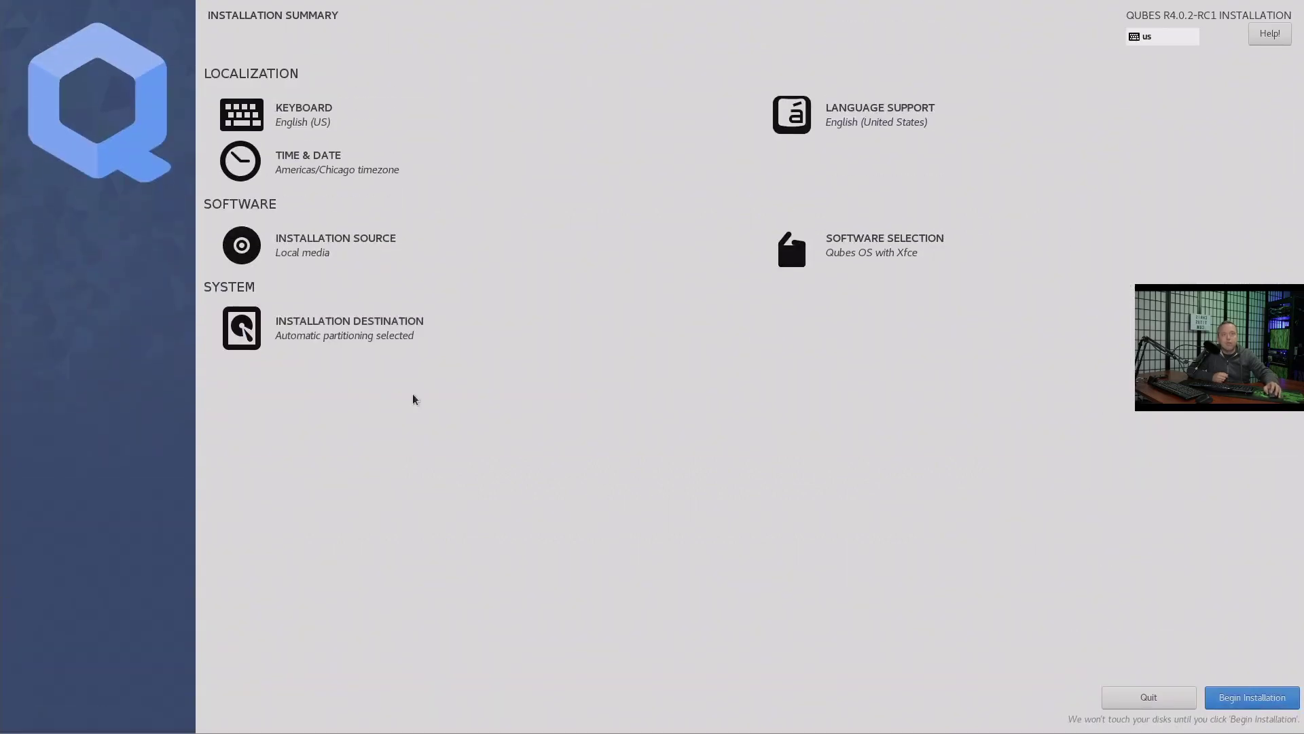
# Switch to custom partitioning and auto-create the /boot, root and swap volumes
pyautogui.click(298, 331)
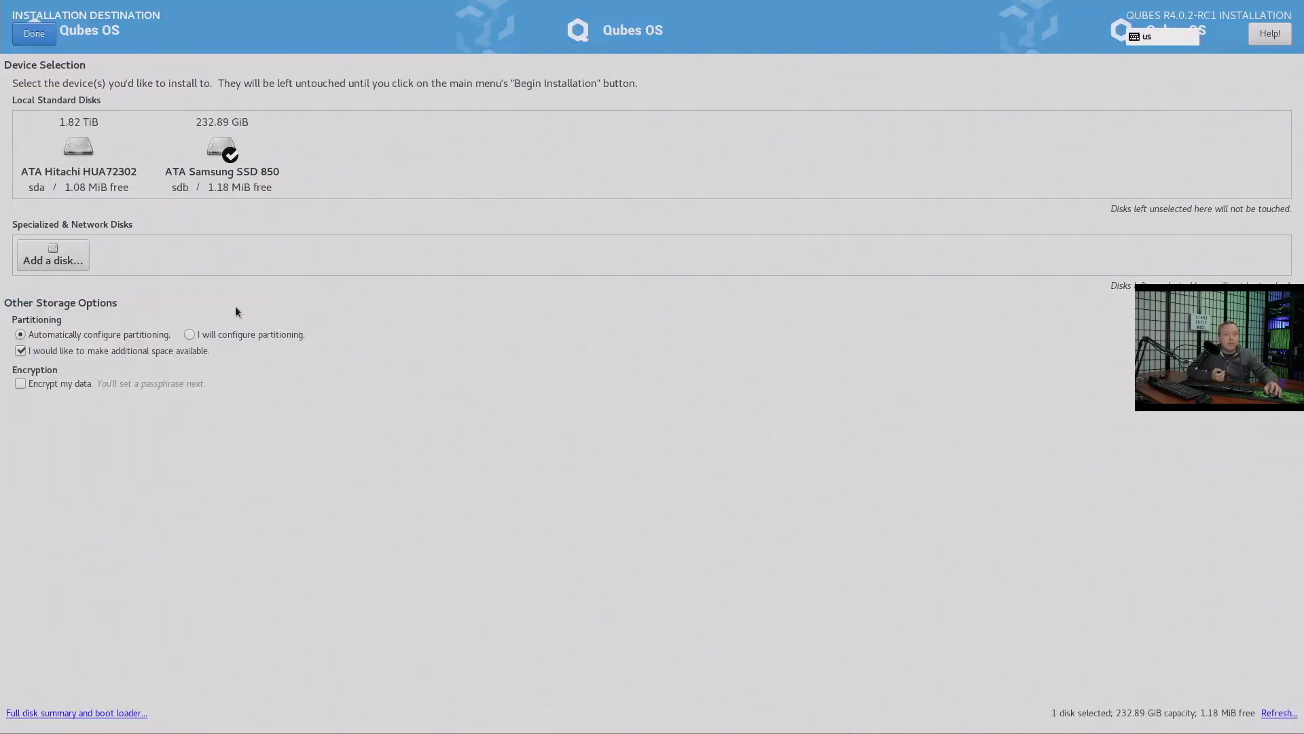
pyautogui.click(190, 334)
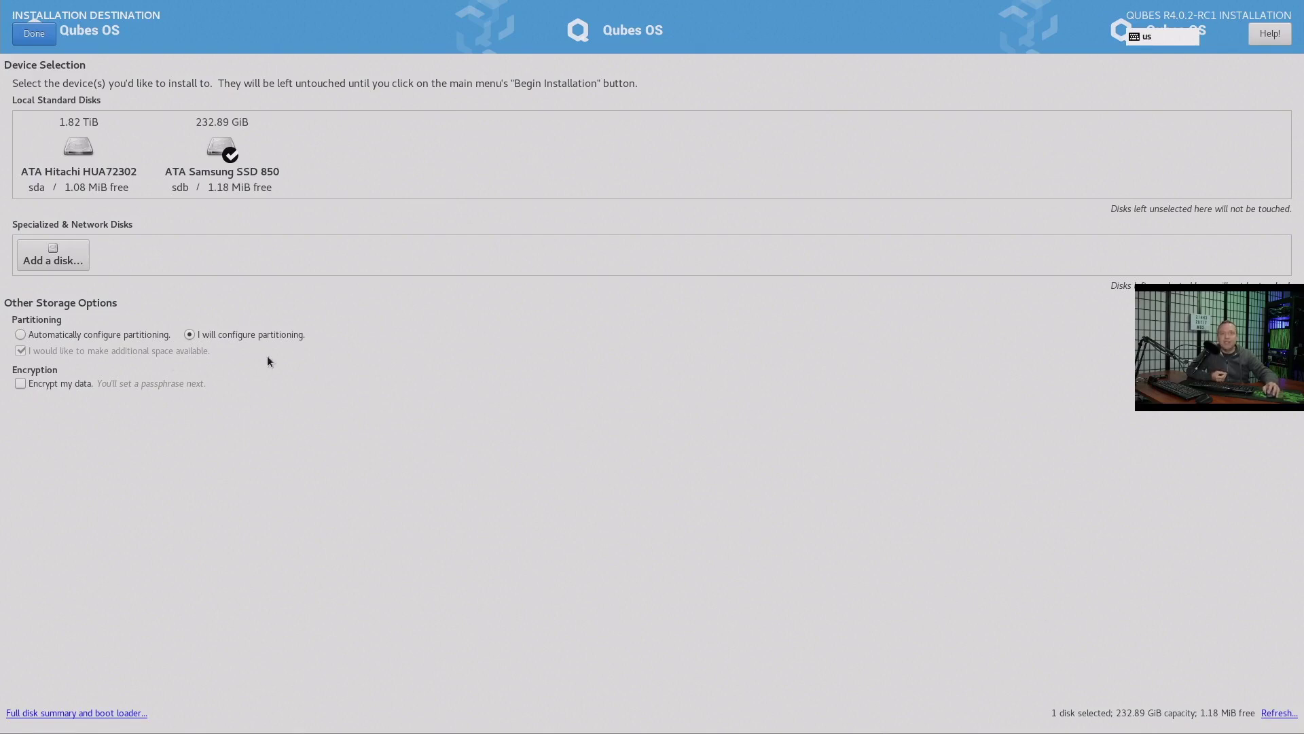
pyautogui.click(39, 37)
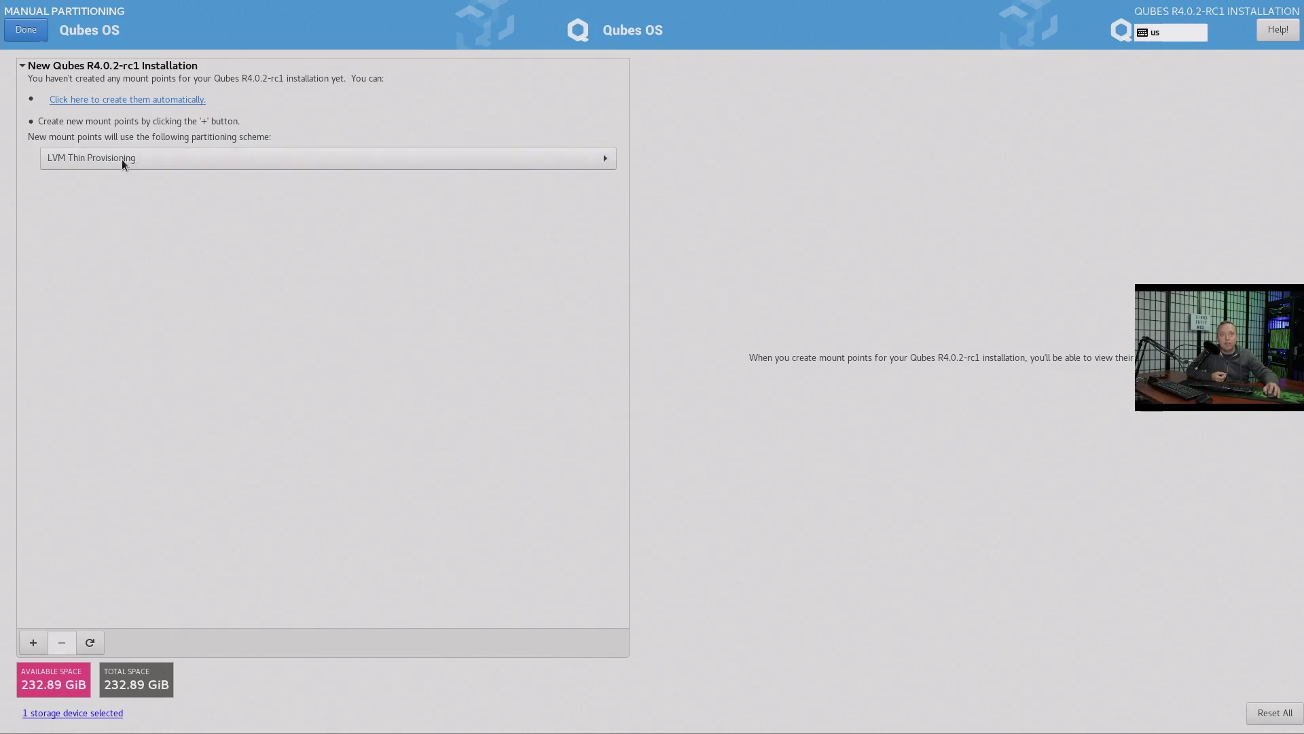
pyautogui.click(136, 100)
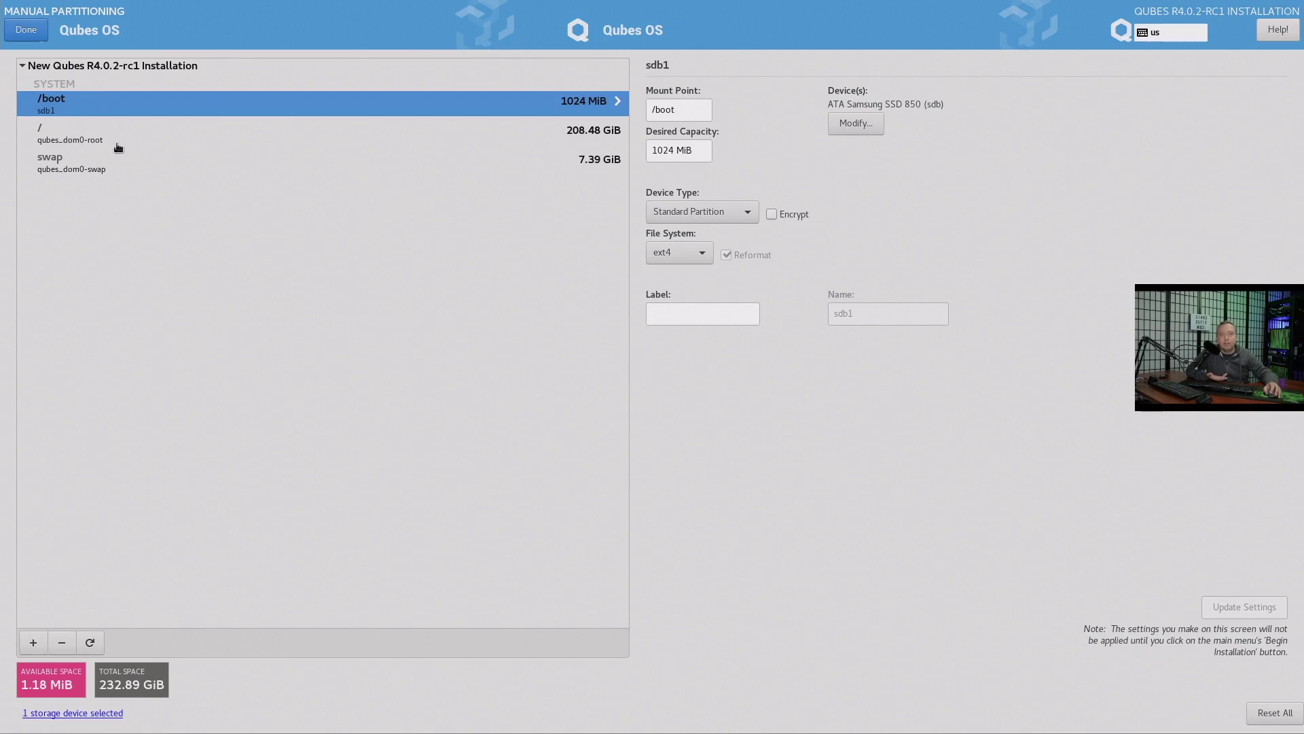
# Check the swap volume, accept the partitioning changes and begin the installation
pyautogui.click(77, 167)
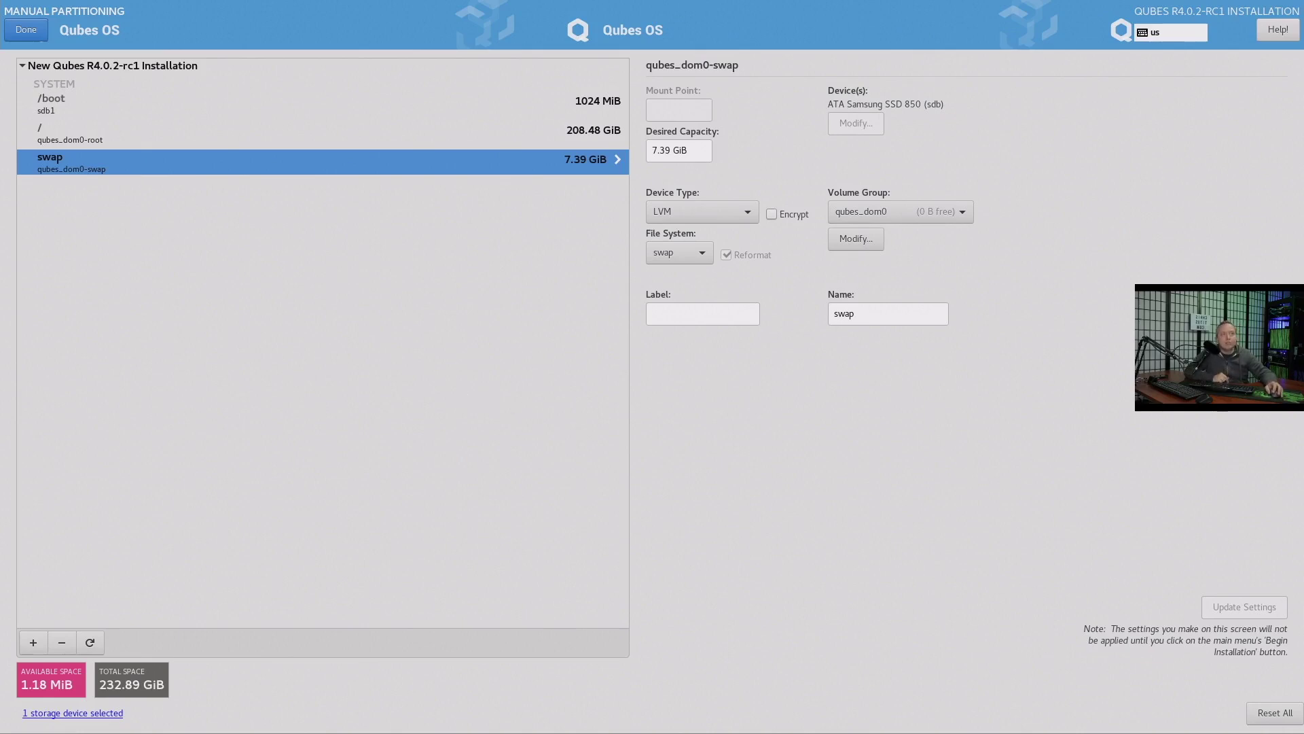
pyautogui.click(23, 31)
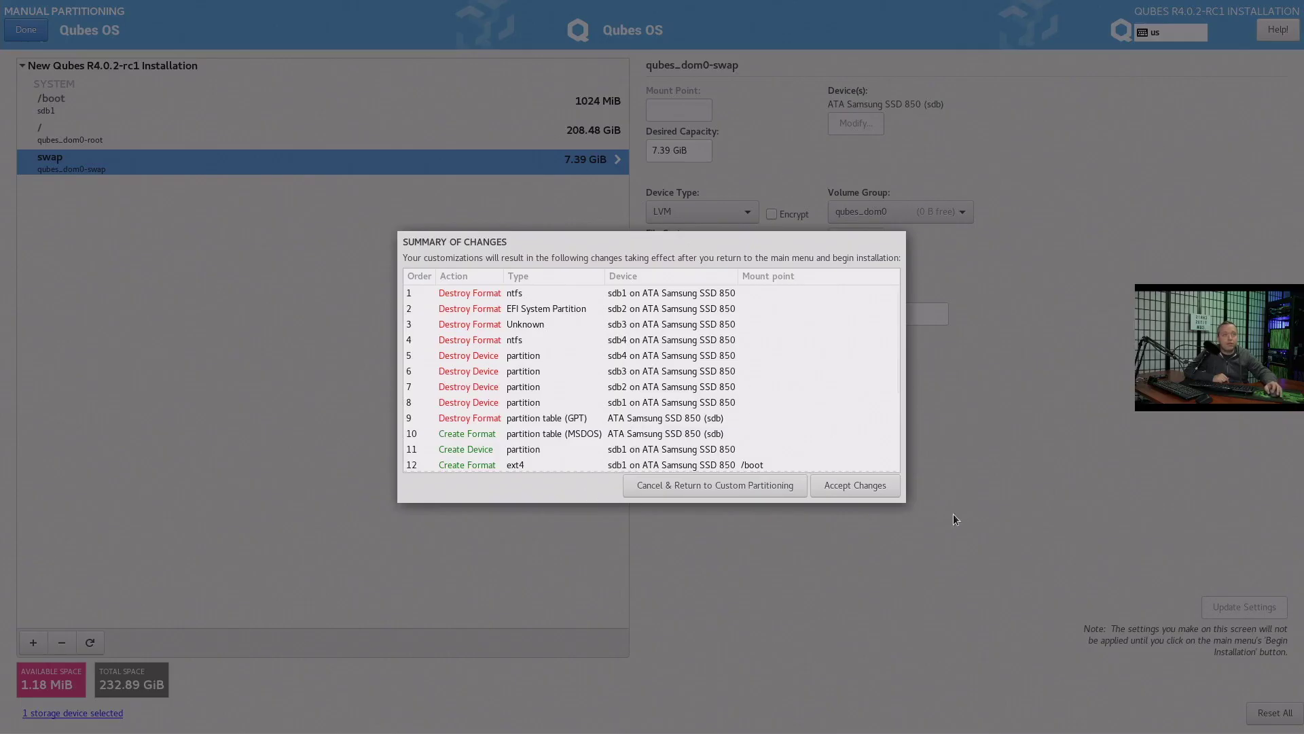
pyautogui.click(877, 487)
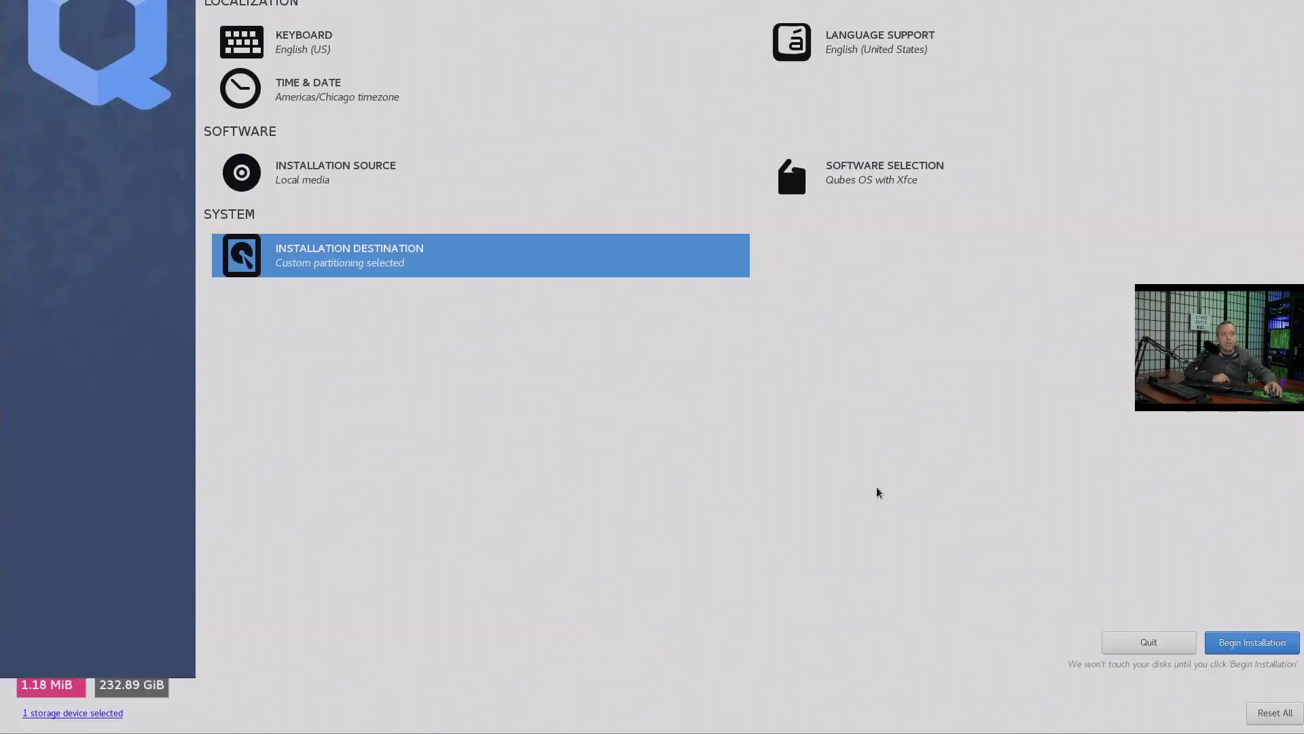
pyautogui.click(1274, 710)
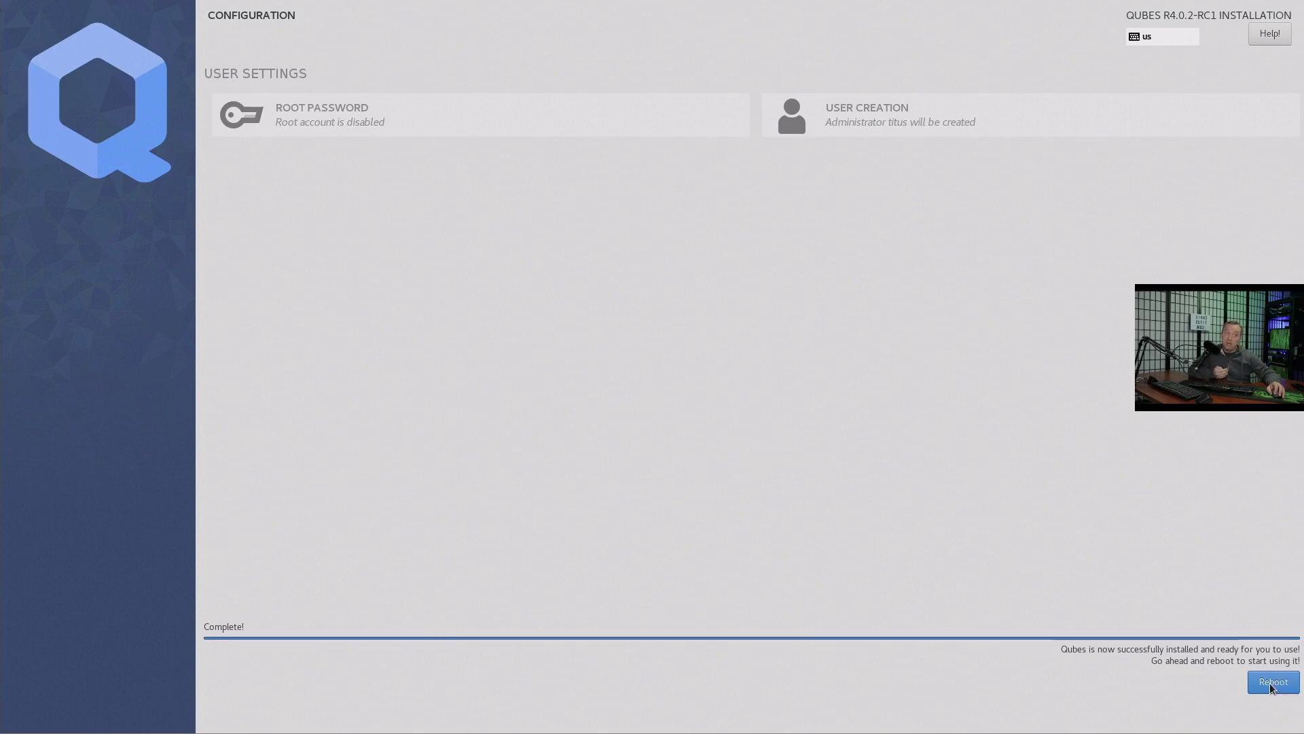
# Reboot the finished installation into Qubes Initial Setup
pyautogui.click(1273, 682)
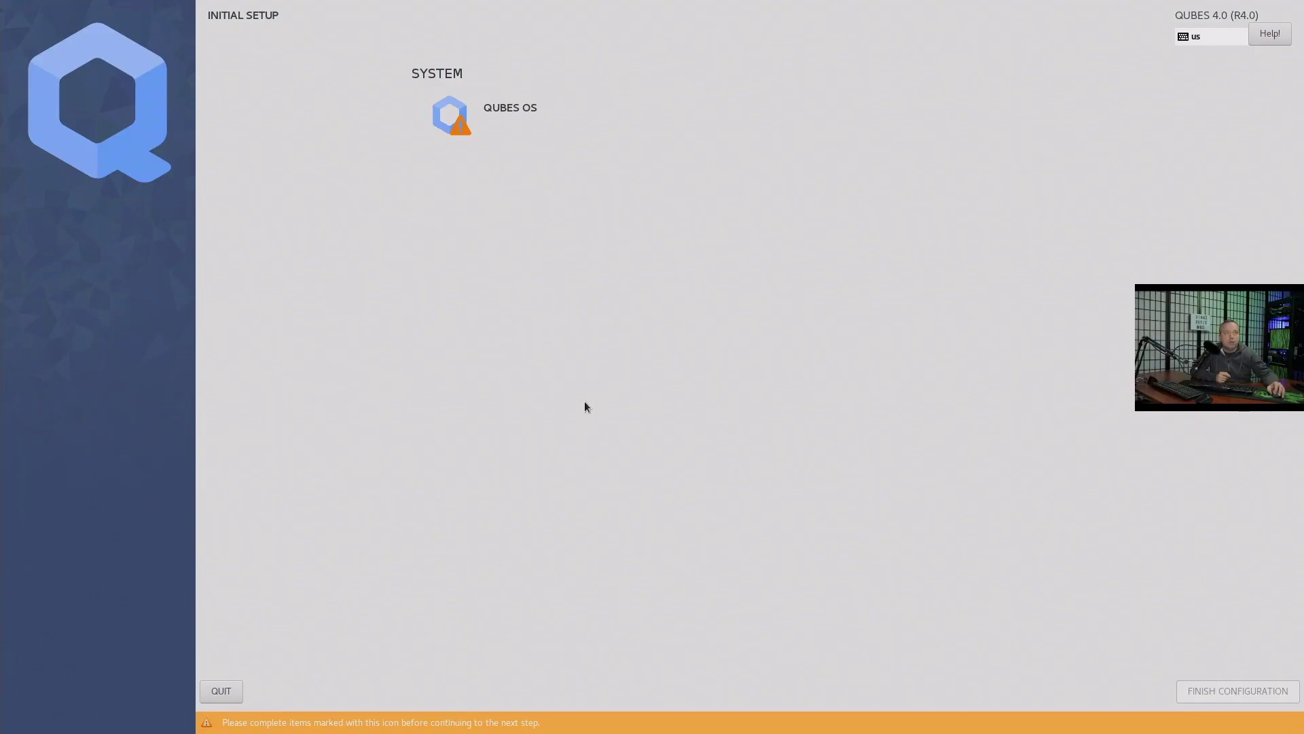
# Open the QUBES OS item under System in Initial Setup
pyautogui.click(479, 119)
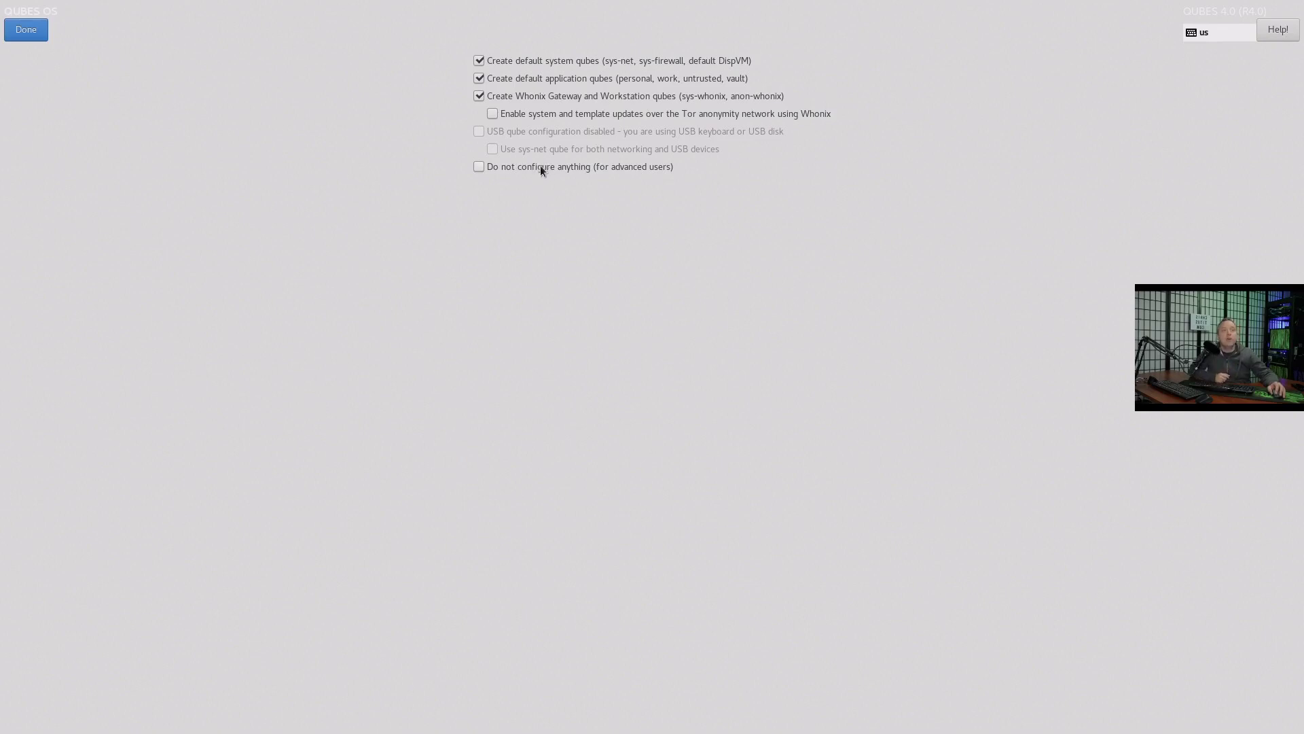
# Keep the default system, application and Whonix qube checkboxes, then finish the configuration
pyautogui.click(24, 34)
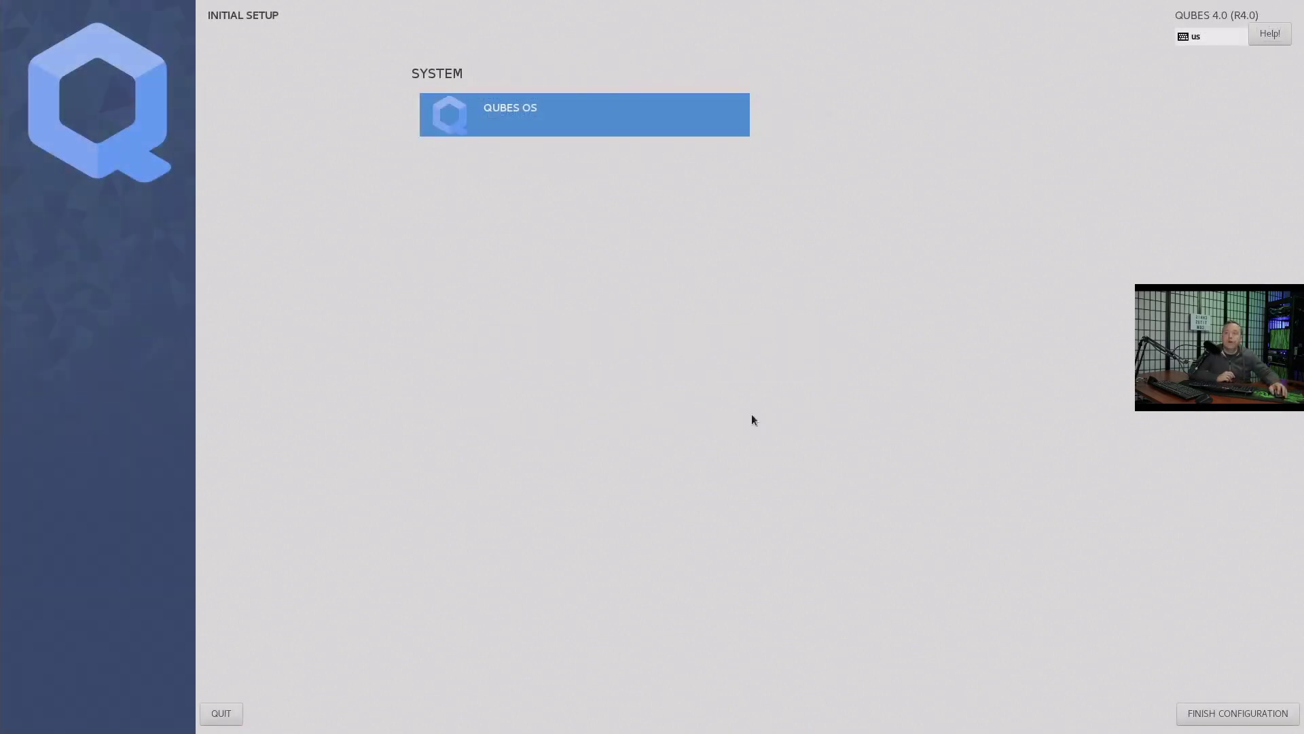
pyautogui.click(1230, 713)
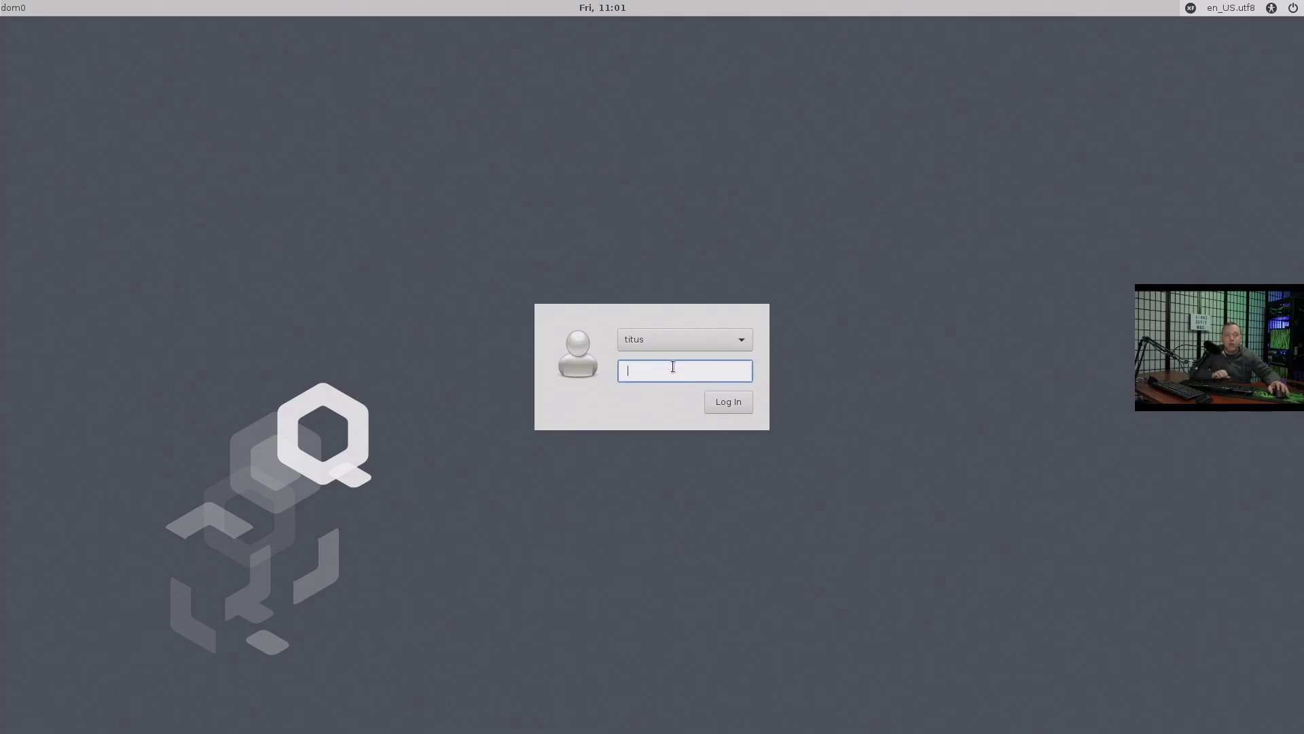
# Log in to the dom0 desktop with the user account password
pyautogui.write('password')
pyautogui.press('Return')
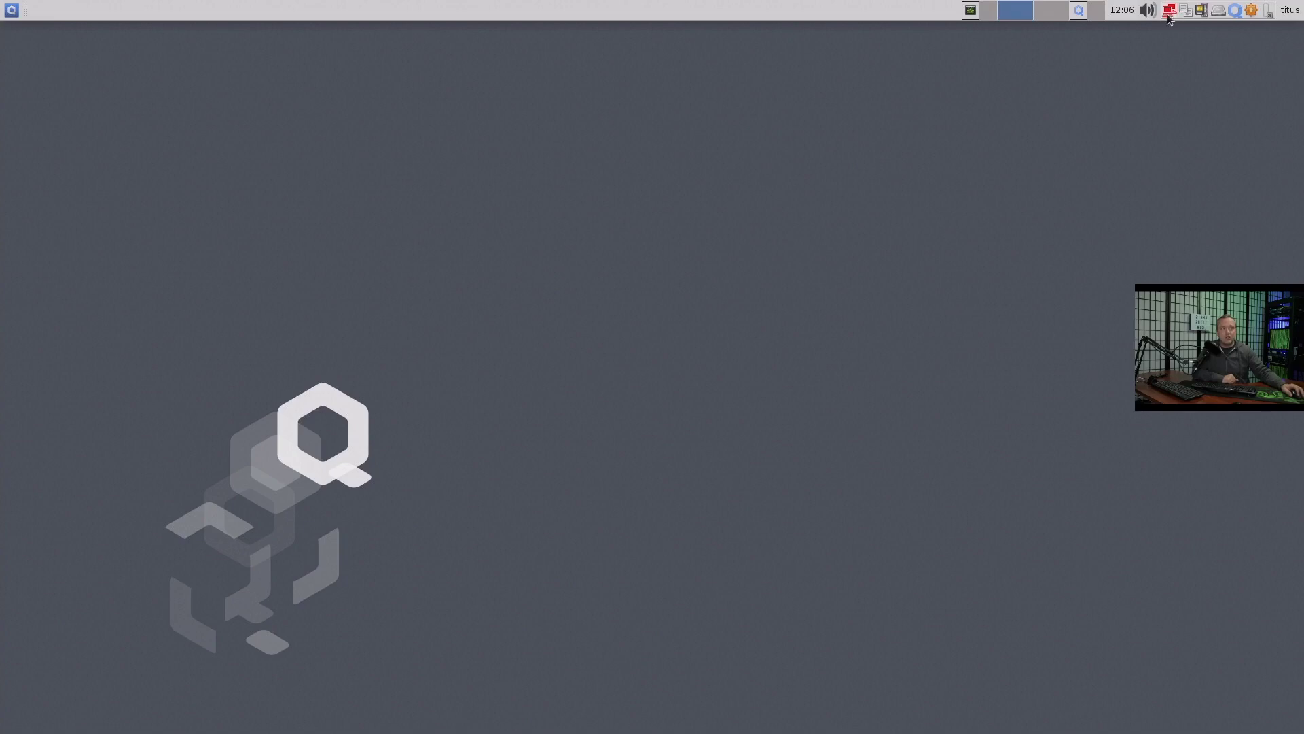
# Open a dom0 terminal and run 'sudo dnf update' to update dom0
pyautogui.click(11, 10)
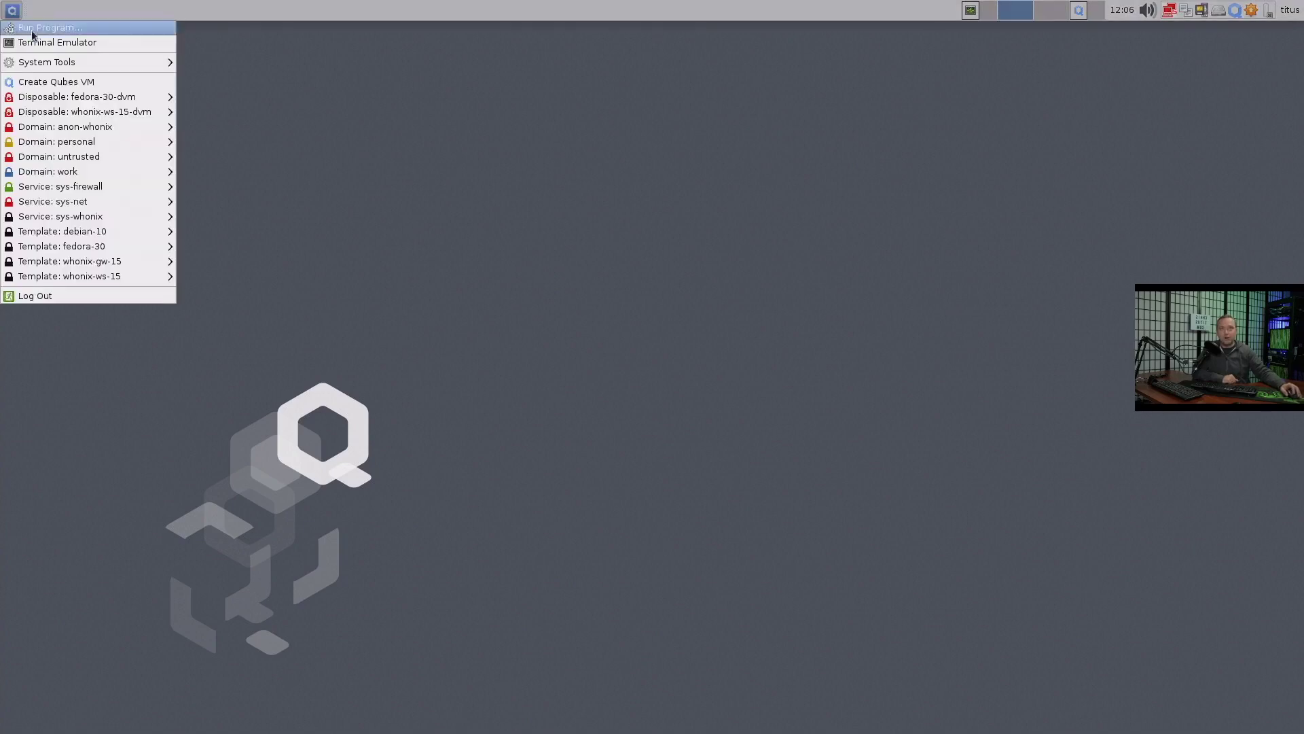
pyautogui.click(72, 42)
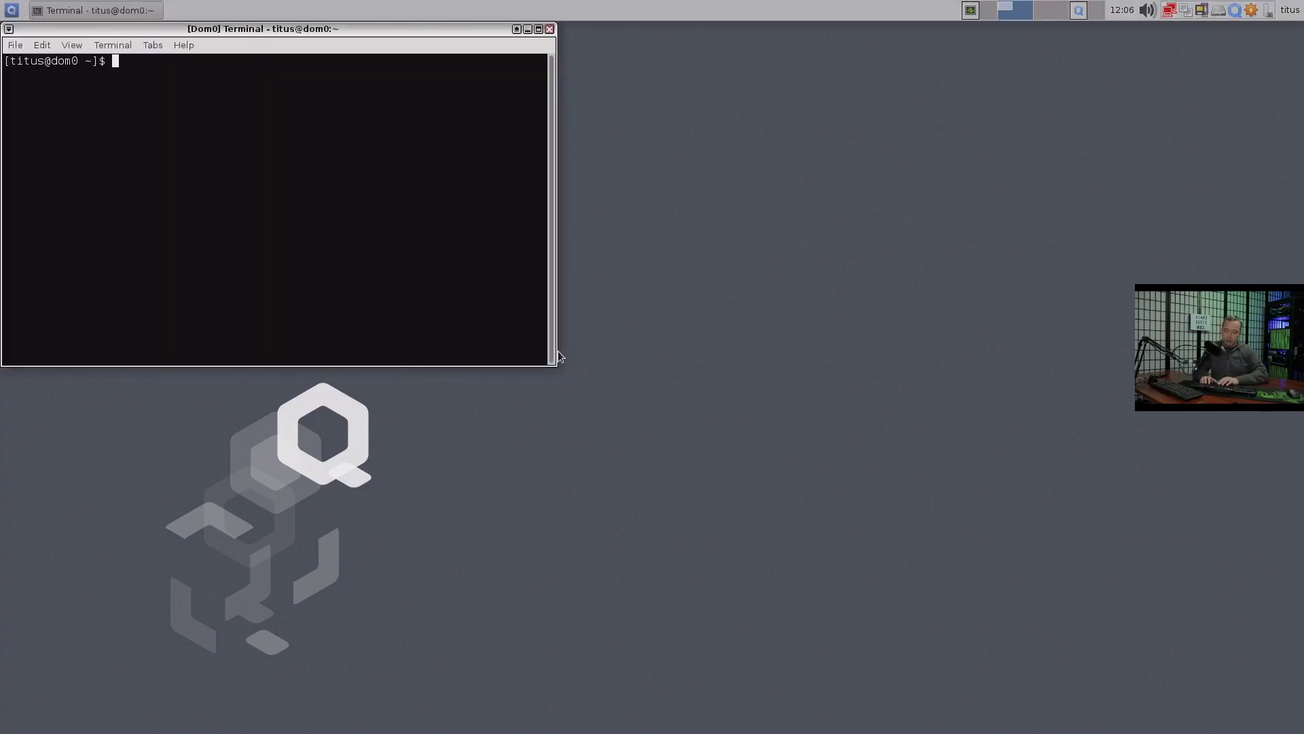
pyautogui.write('dnf update')
pyautogui.press('Return')
pyautogui.write('sudo dnf update')
pyautogui.press('Return')
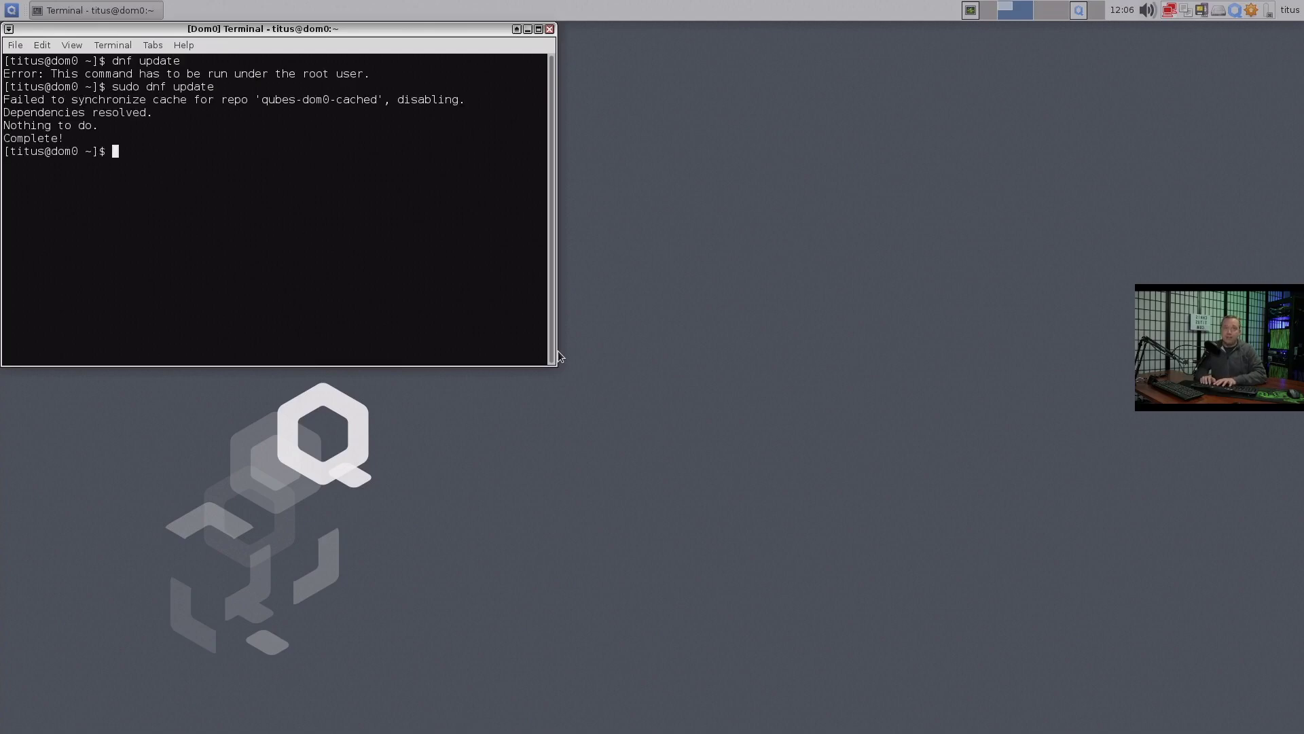
# List the network interfaces with 'ip a', then exit the terminal
pyautogui.write('ip a')
pyautogui.press('Return')
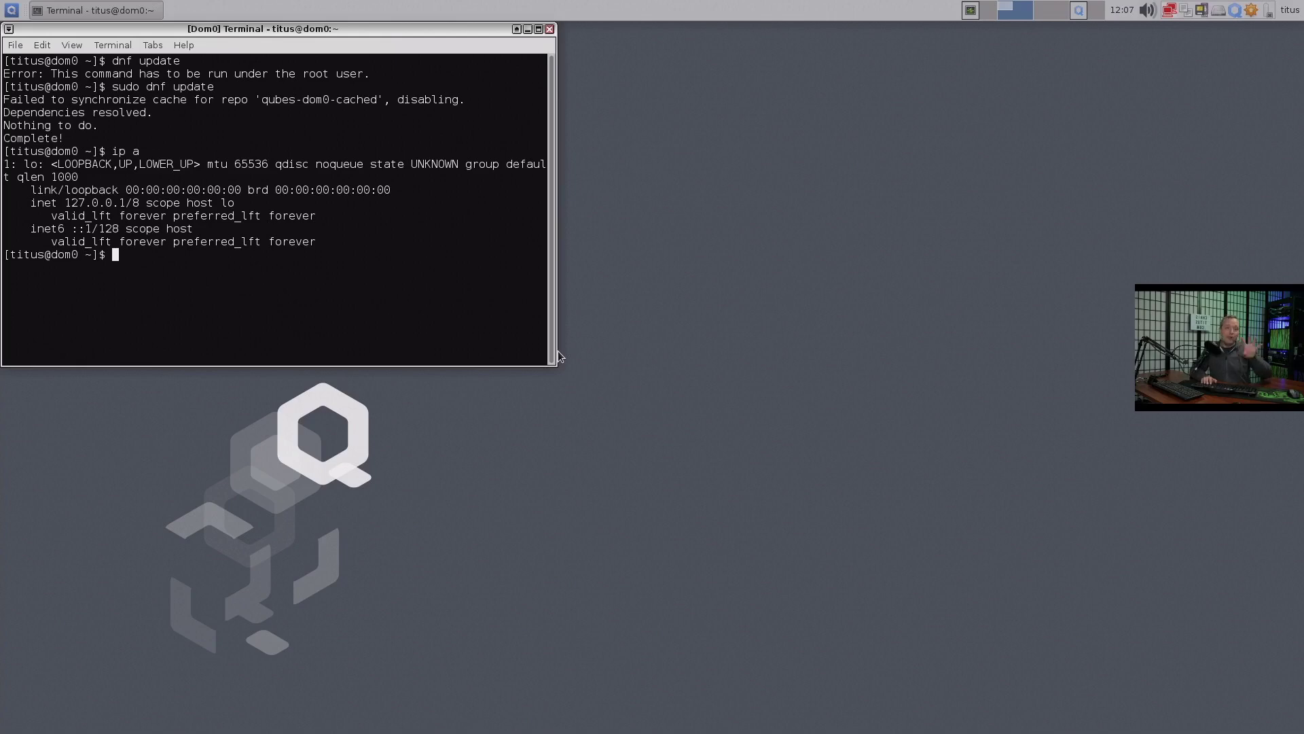
pyautogui.write('exit')
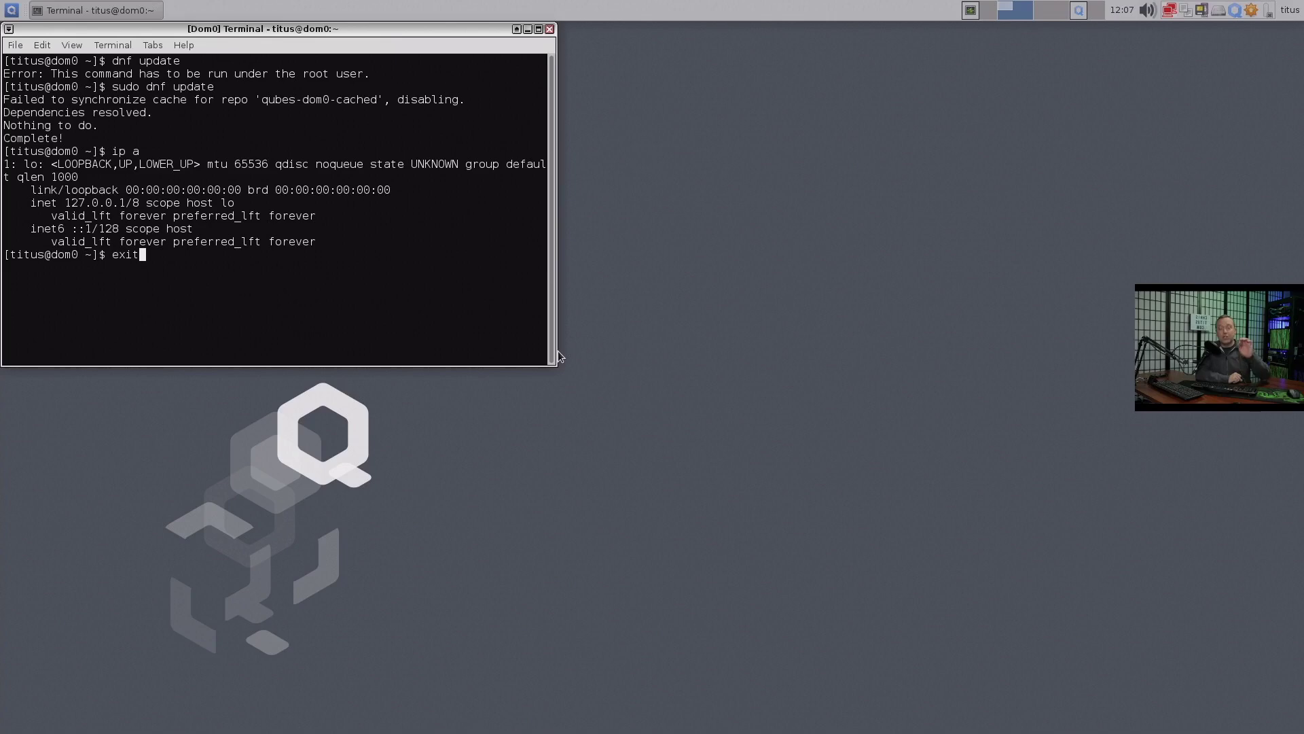
pyautogui.press('Return')
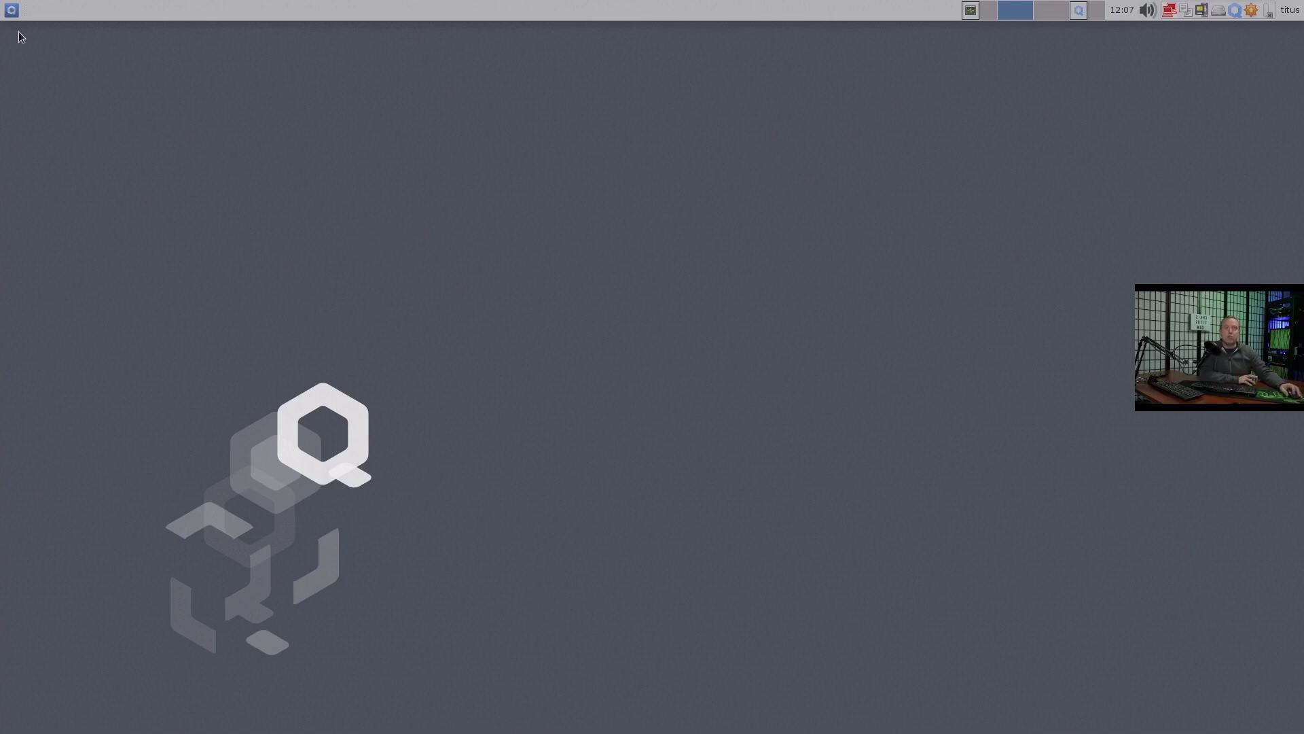
# Launch the dom0 Task Manager from the top panel, showing 306 processes, CPU 0% and memory 23%
pyautogui.click(13, 11)
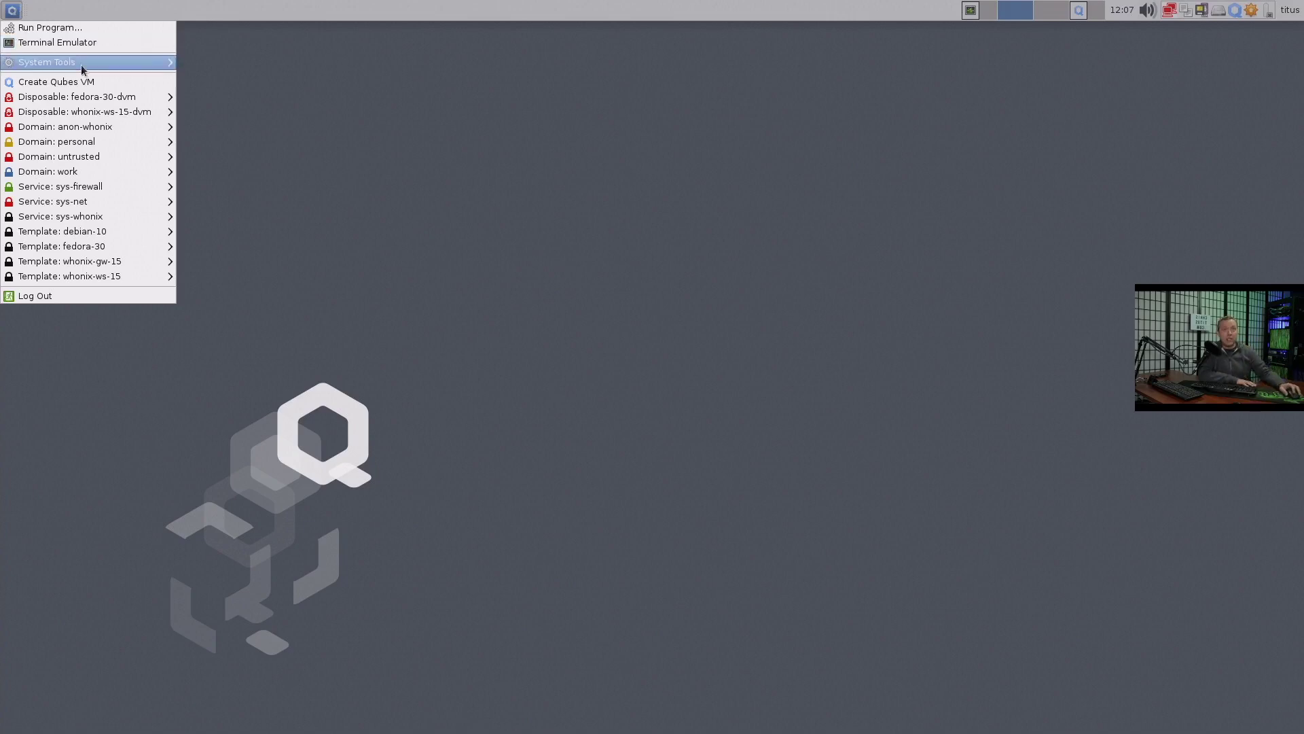
pyautogui.moveTo(82, 65)
pyautogui.click(807, 331)
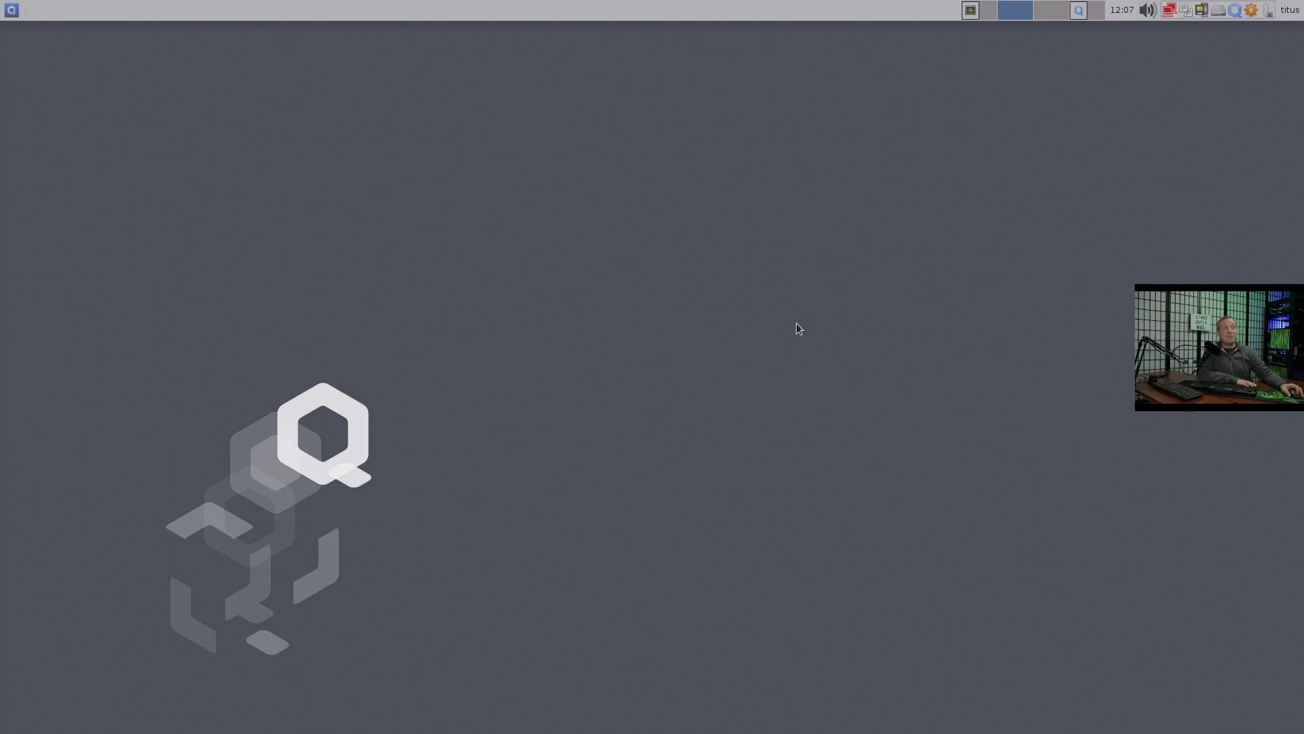
pyautogui.click(971, 10)
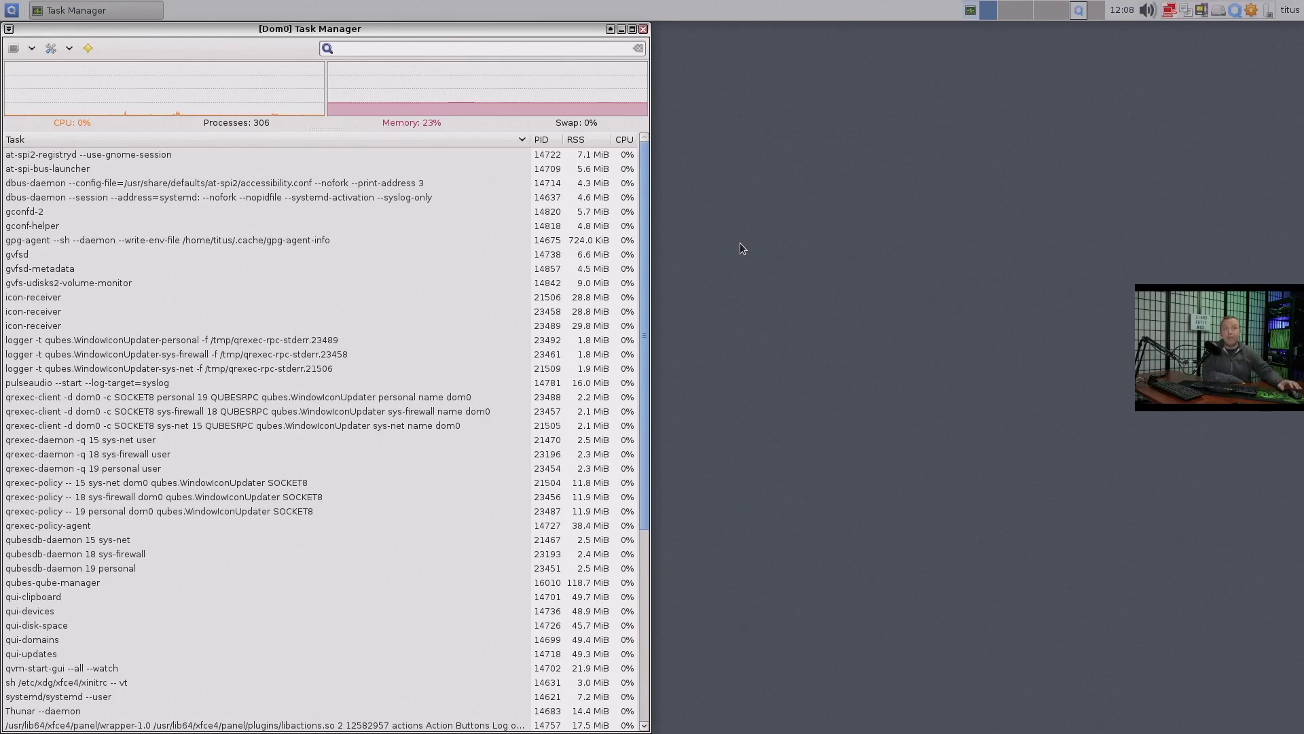
# Switch to workspace 2 to show Qube Manager listing all 15 qubes
pyautogui.click(1095, 11)
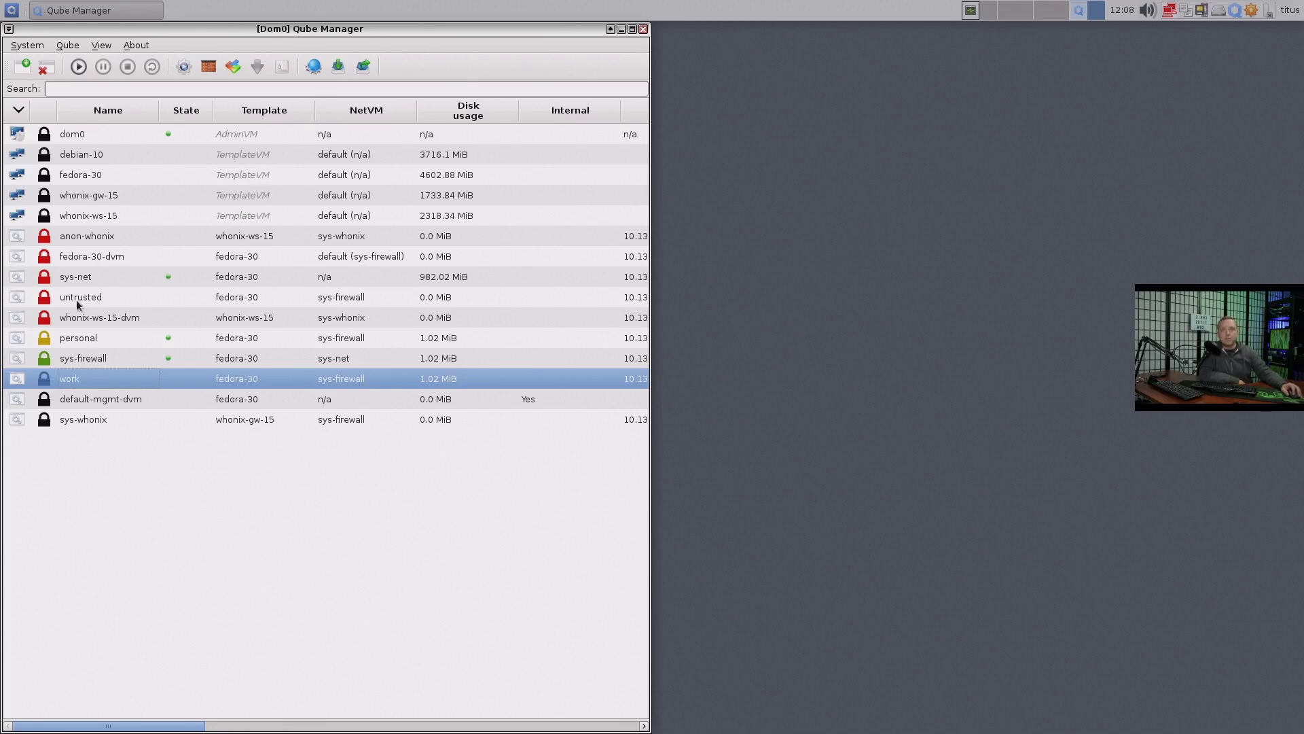
pyautogui.click(12, 10)
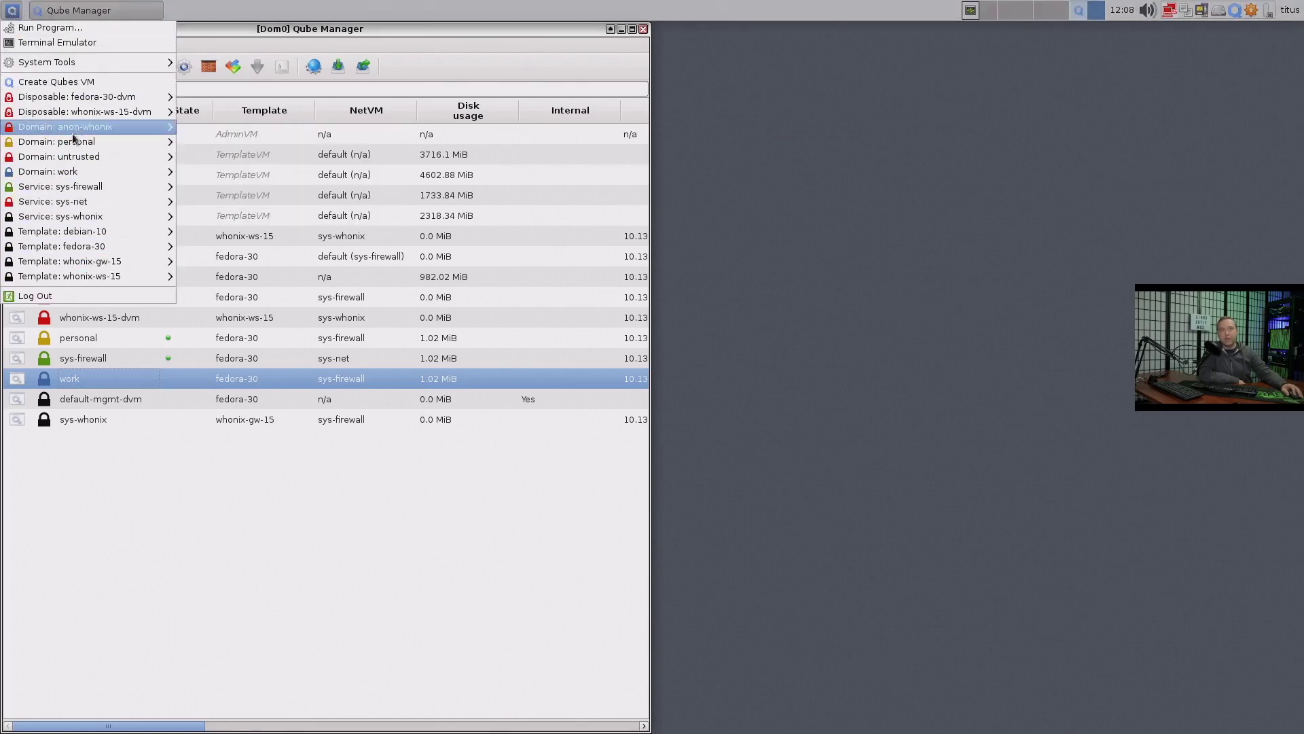
pyautogui.moveTo(60, 190)
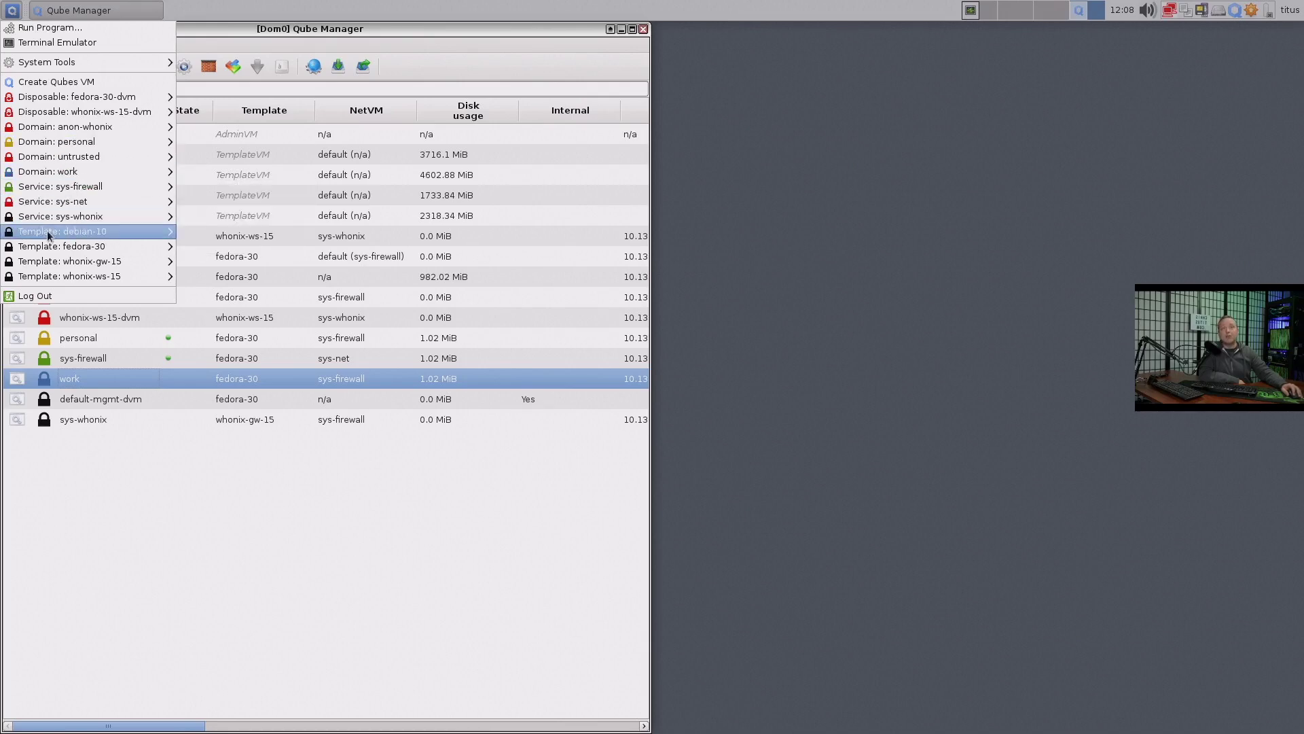
pyautogui.moveTo(45, 261)
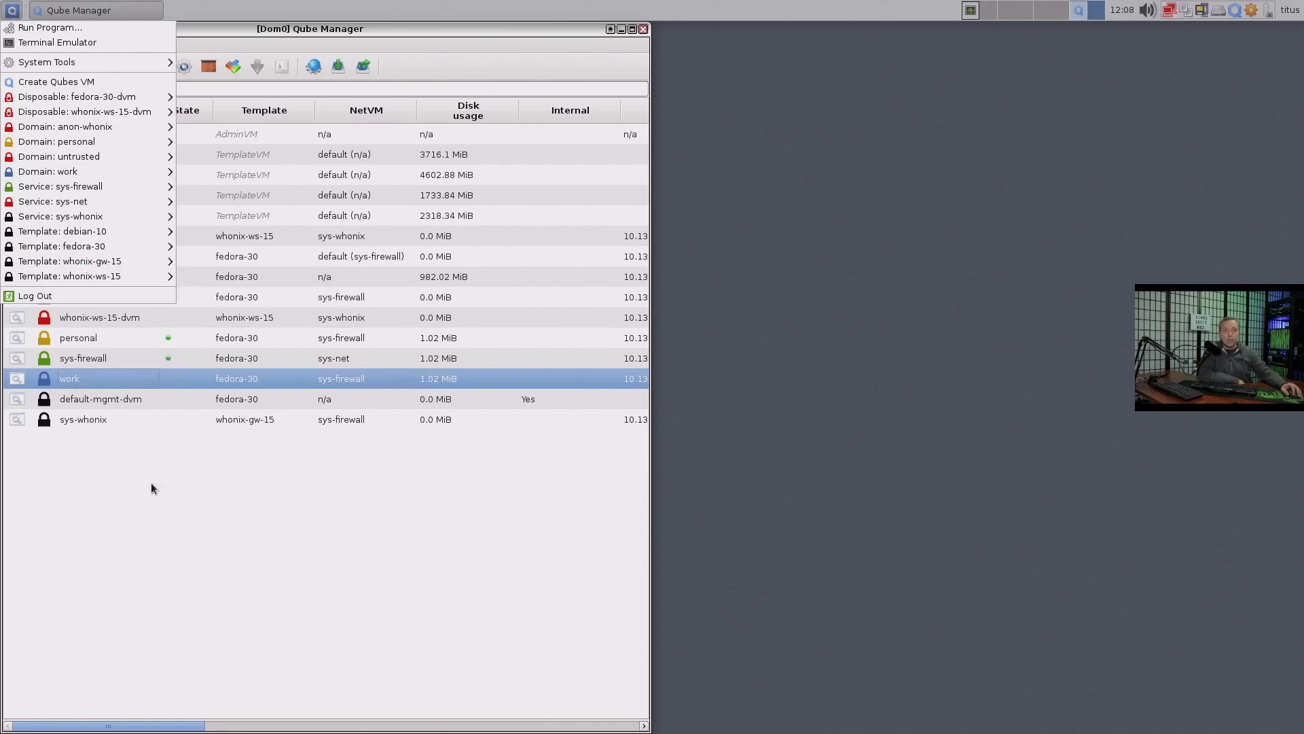
pyautogui.click(159, 503)
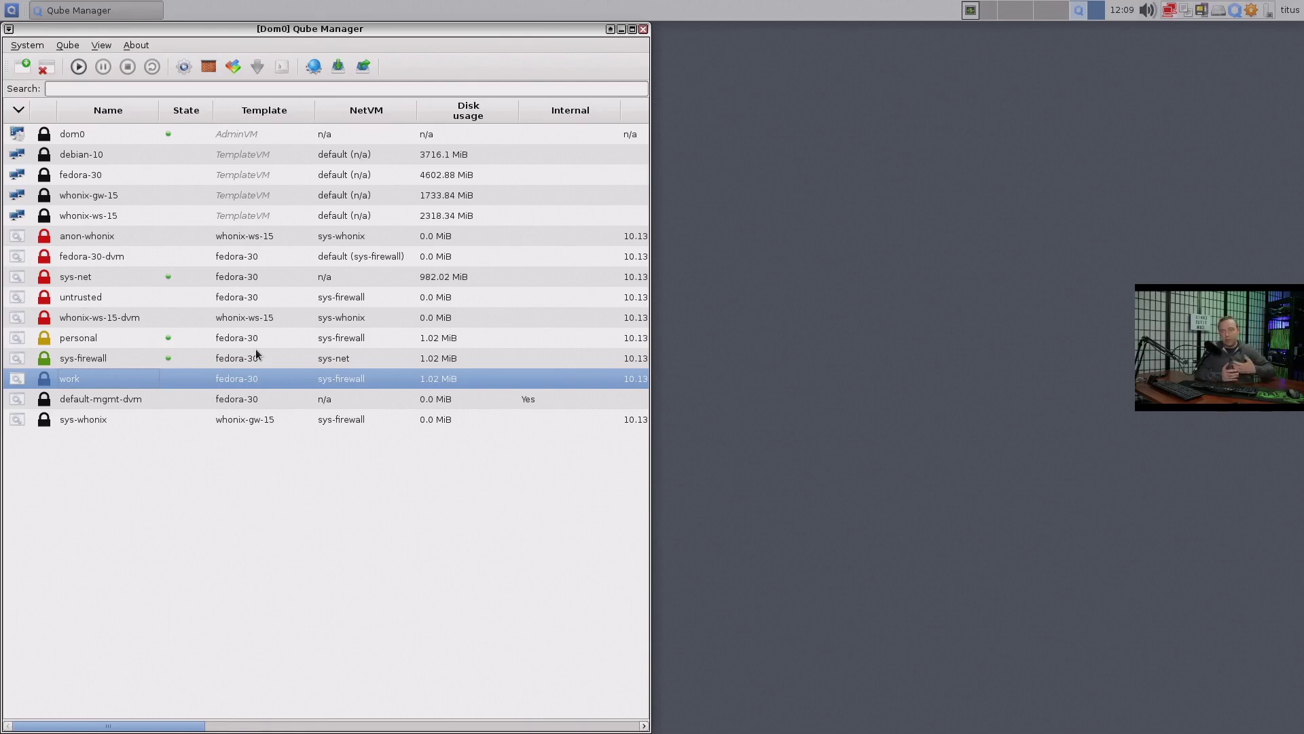
# In Qube Manager, select sys-firewall, then sys-net, and finally the running personal qube
pyautogui.click(93, 357)
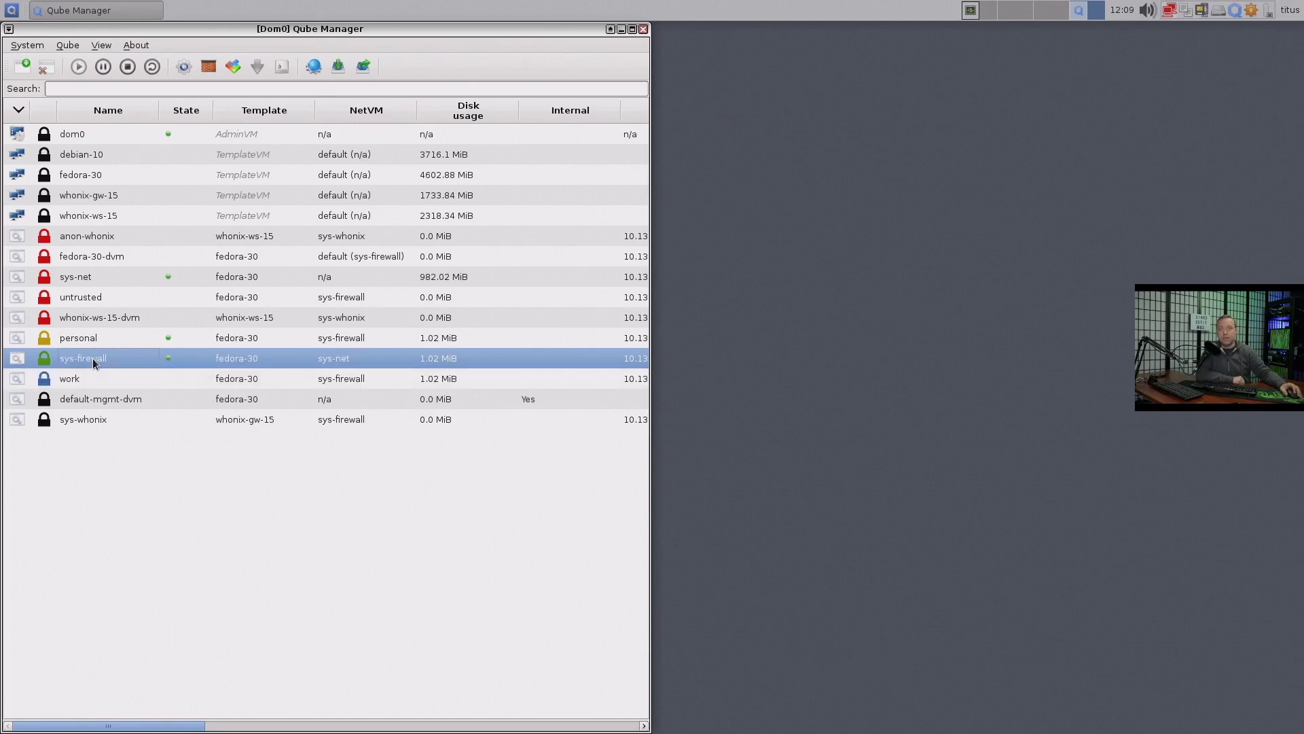
pyautogui.click(77, 278)
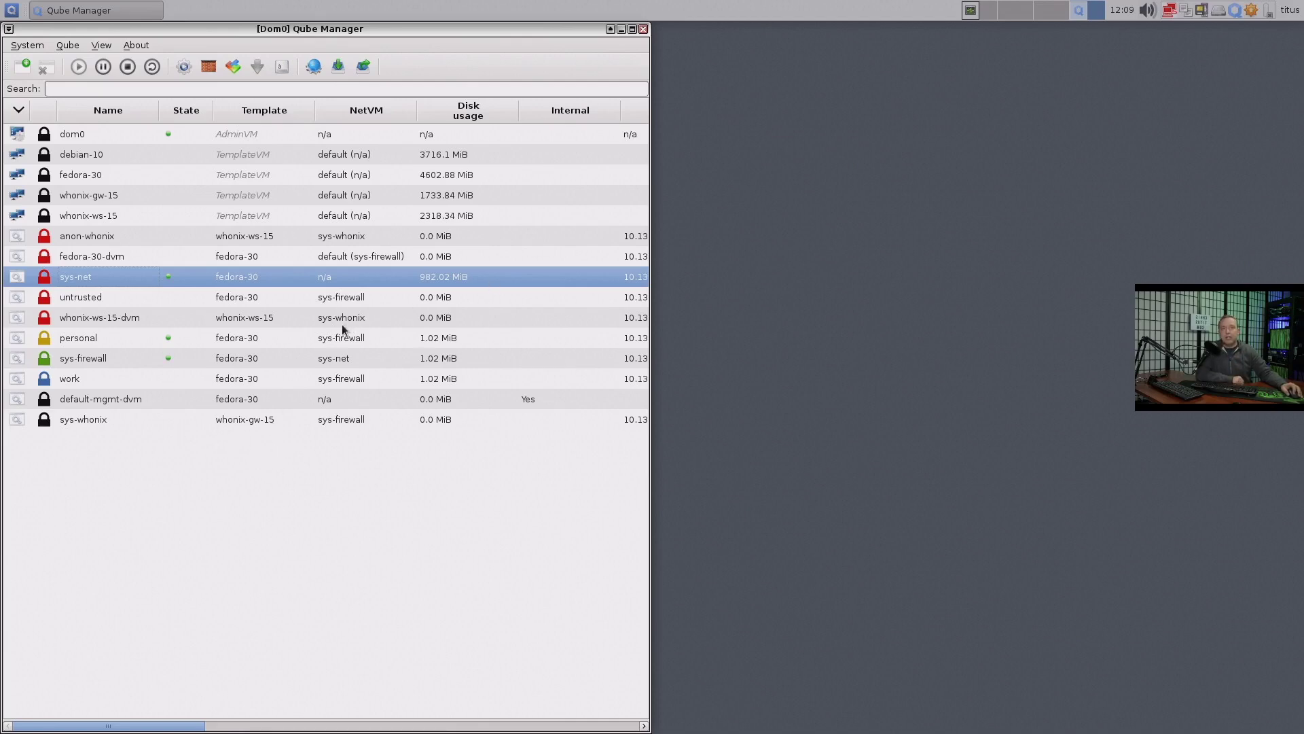
pyautogui.click(320, 359)
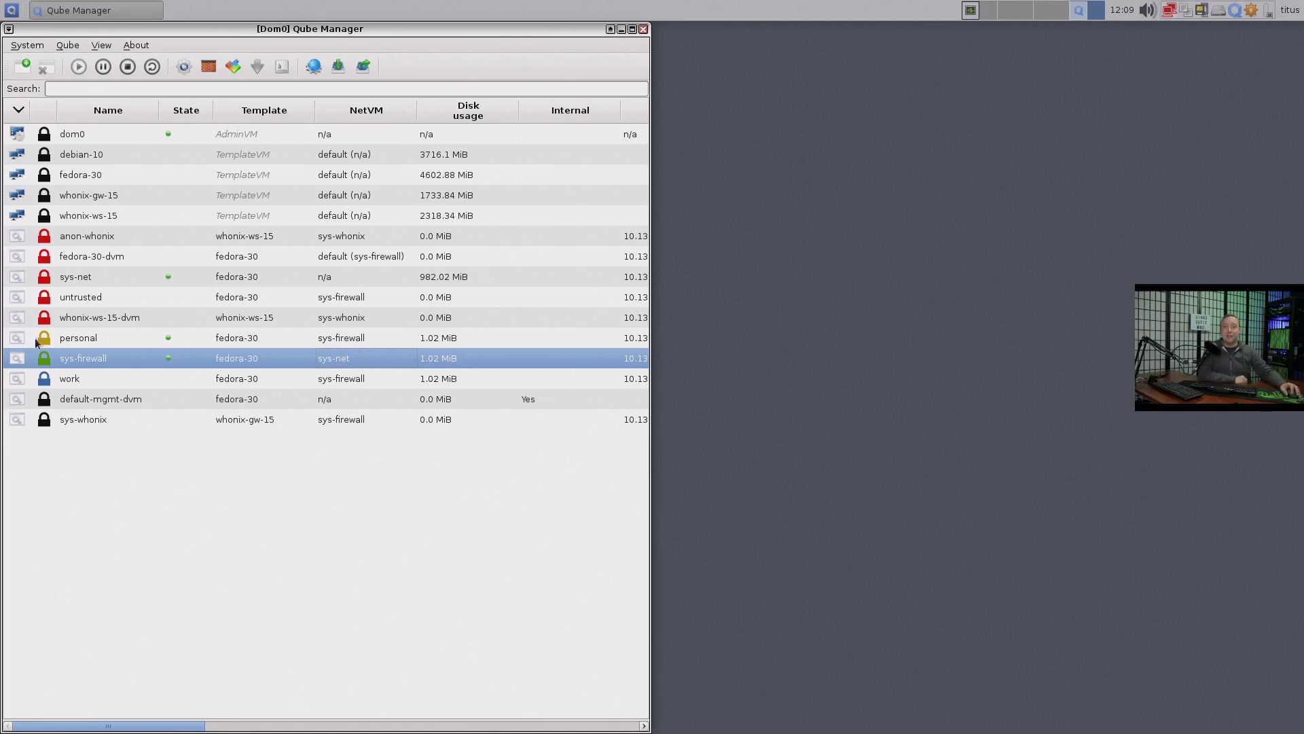
pyautogui.click(60, 341)
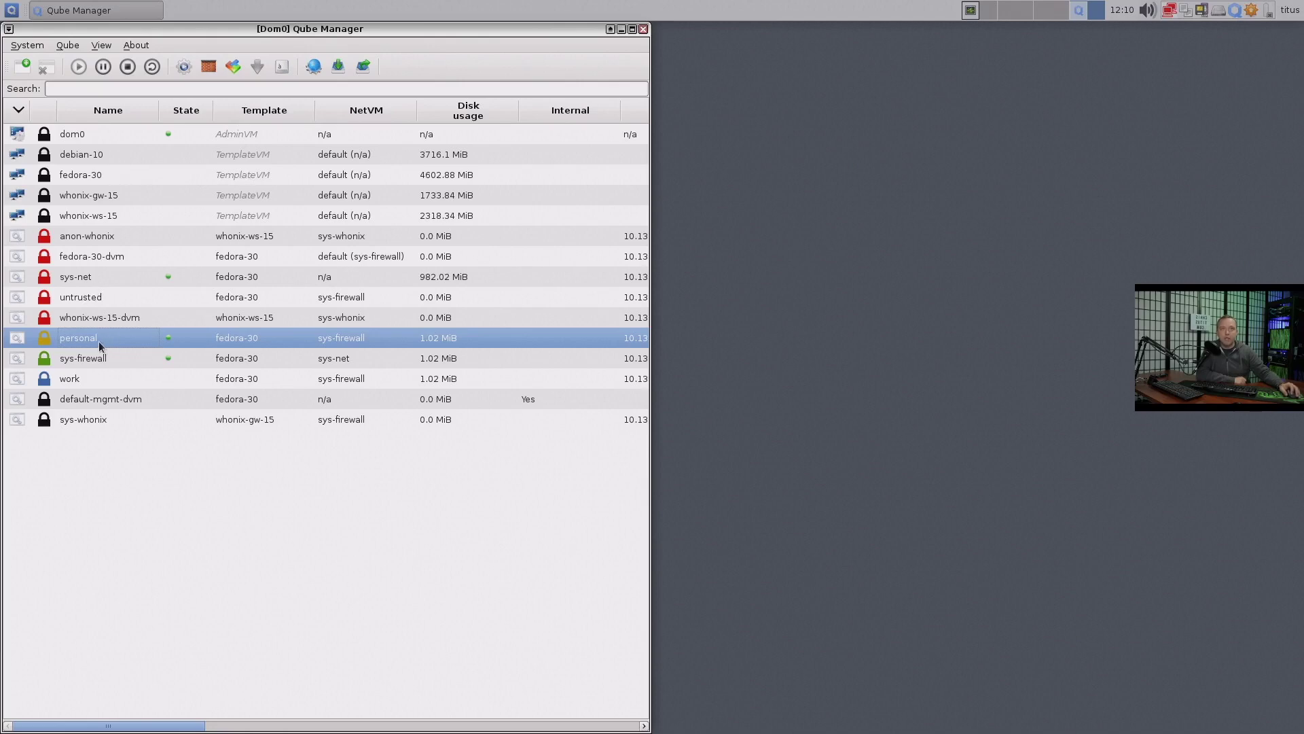
# Open Files in the personal qube on its Home folder
pyautogui.click(11, 10)
pyautogui.moveTo(82, 143)
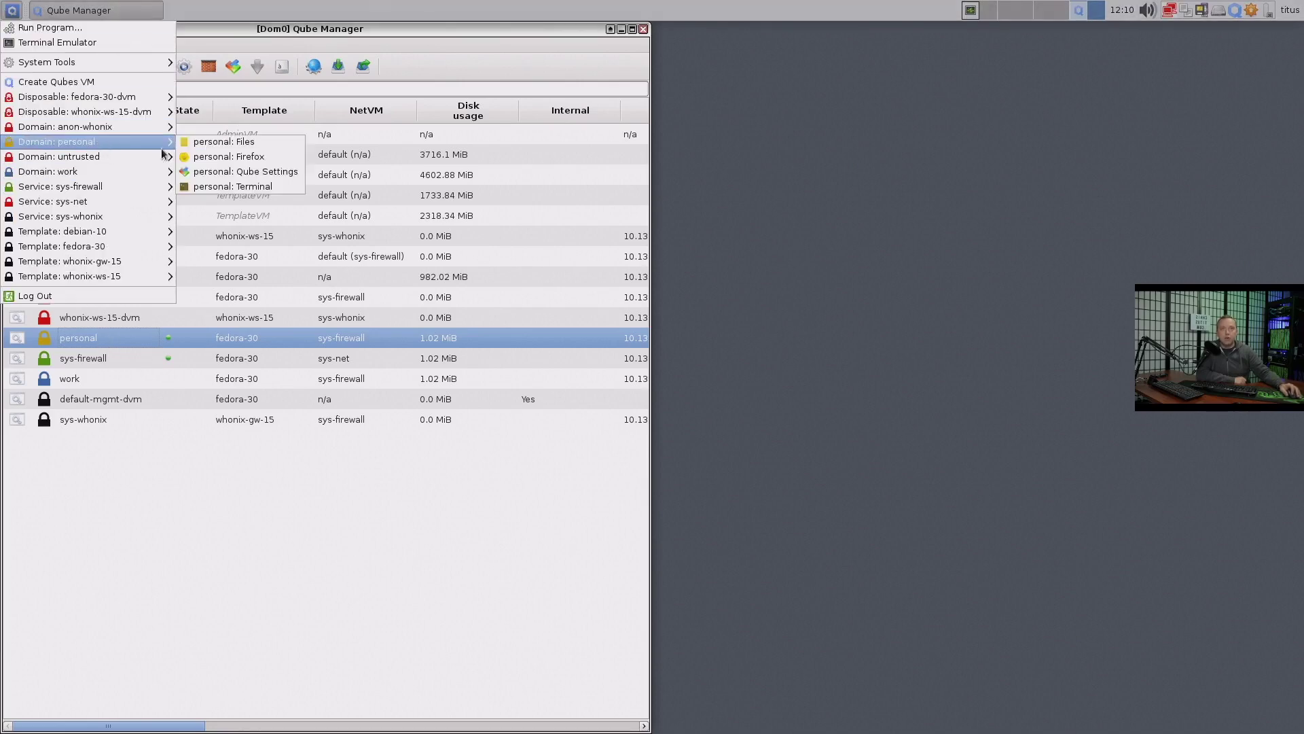
pyautogui.click(215, 145)
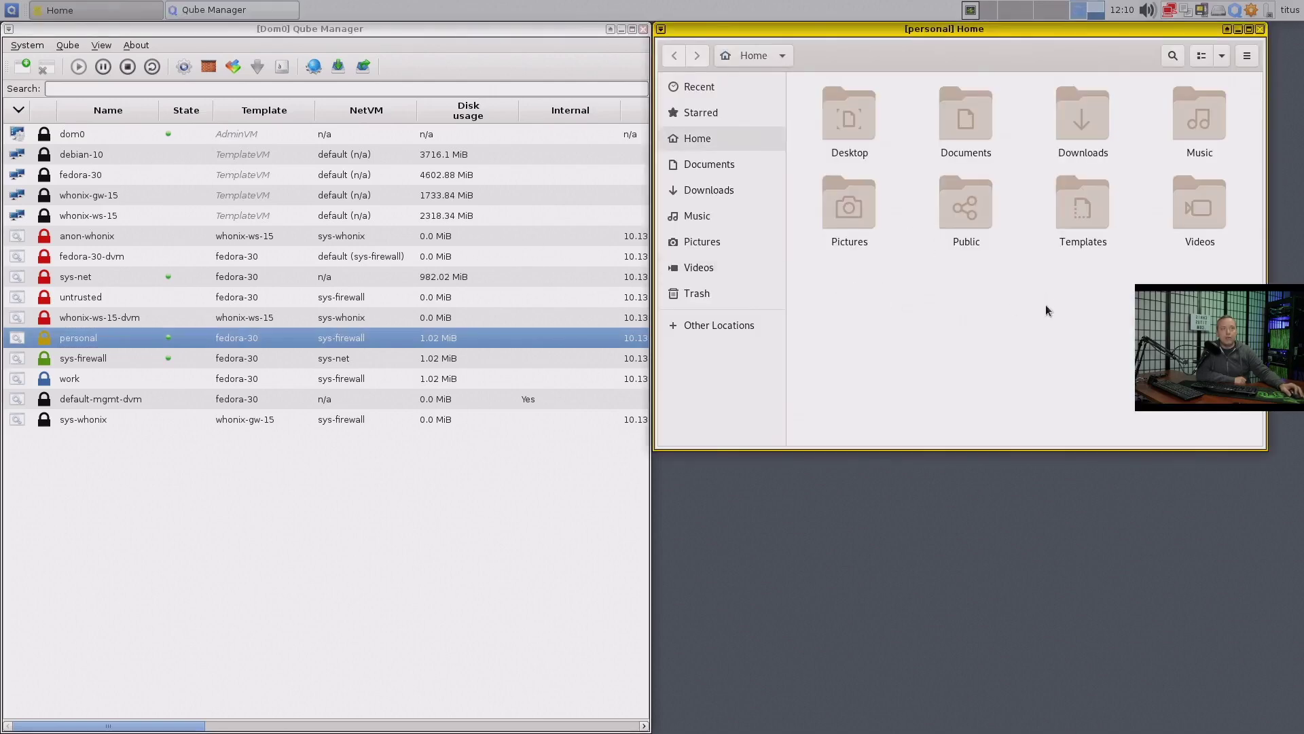
# Detach the linuxdata partition dom0:sda1 from personal, then reattach it to personal
pyautogui.click(1202, 10)
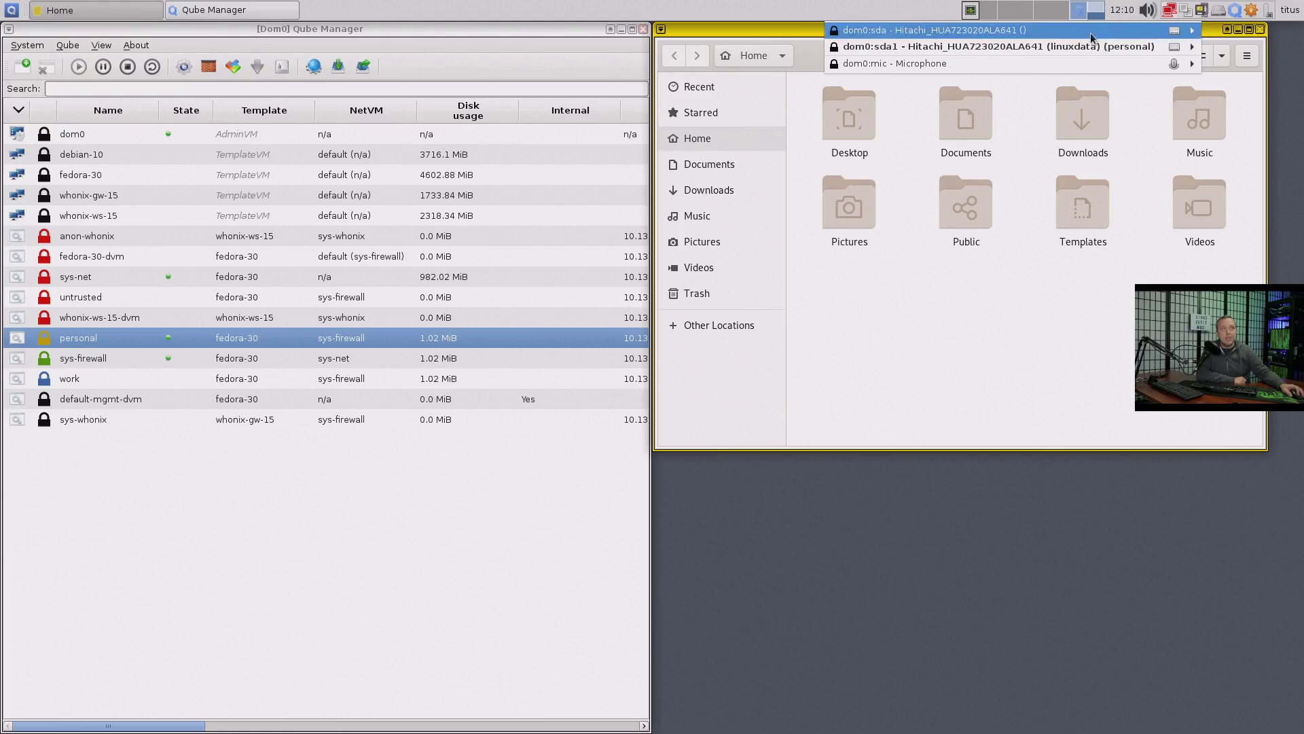
pyautogui.moveTo(1058, 46)
pyautogui.click(743, 48)
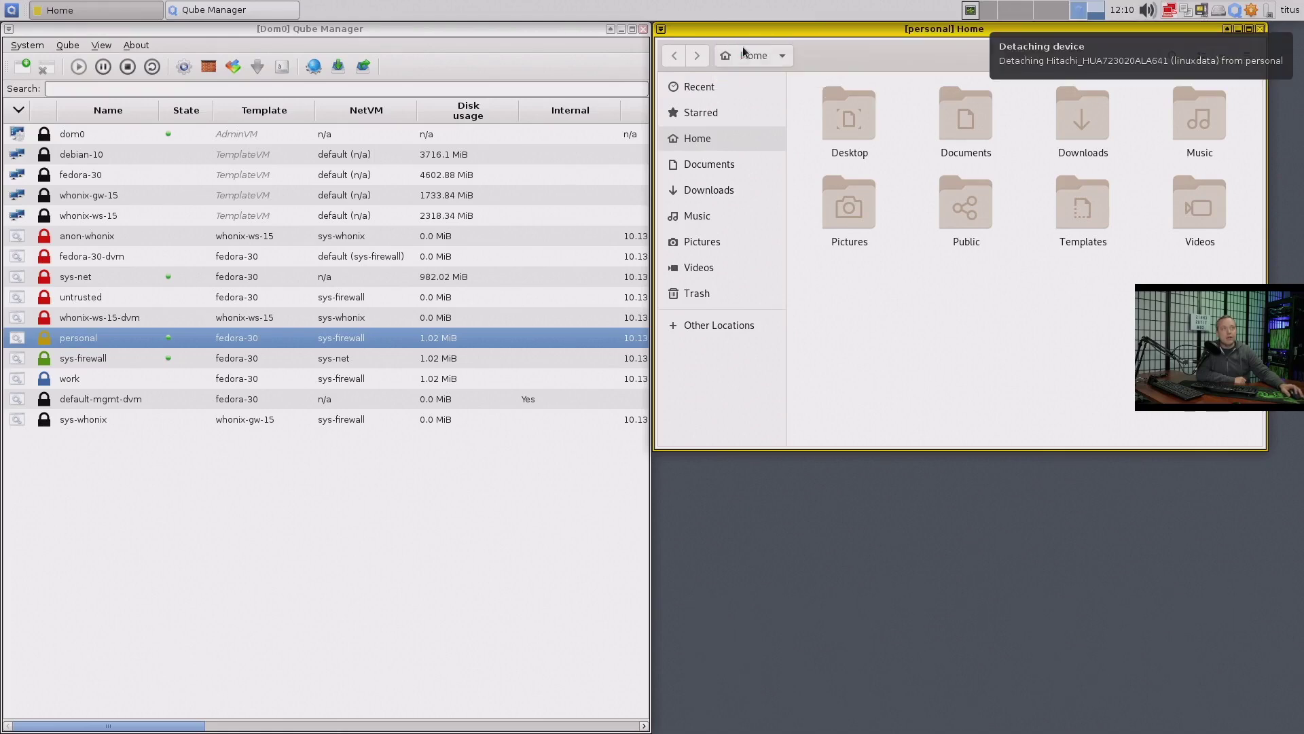
pyautogui.click(1201, 12)
pyautogui.moveTo(1019, 47)
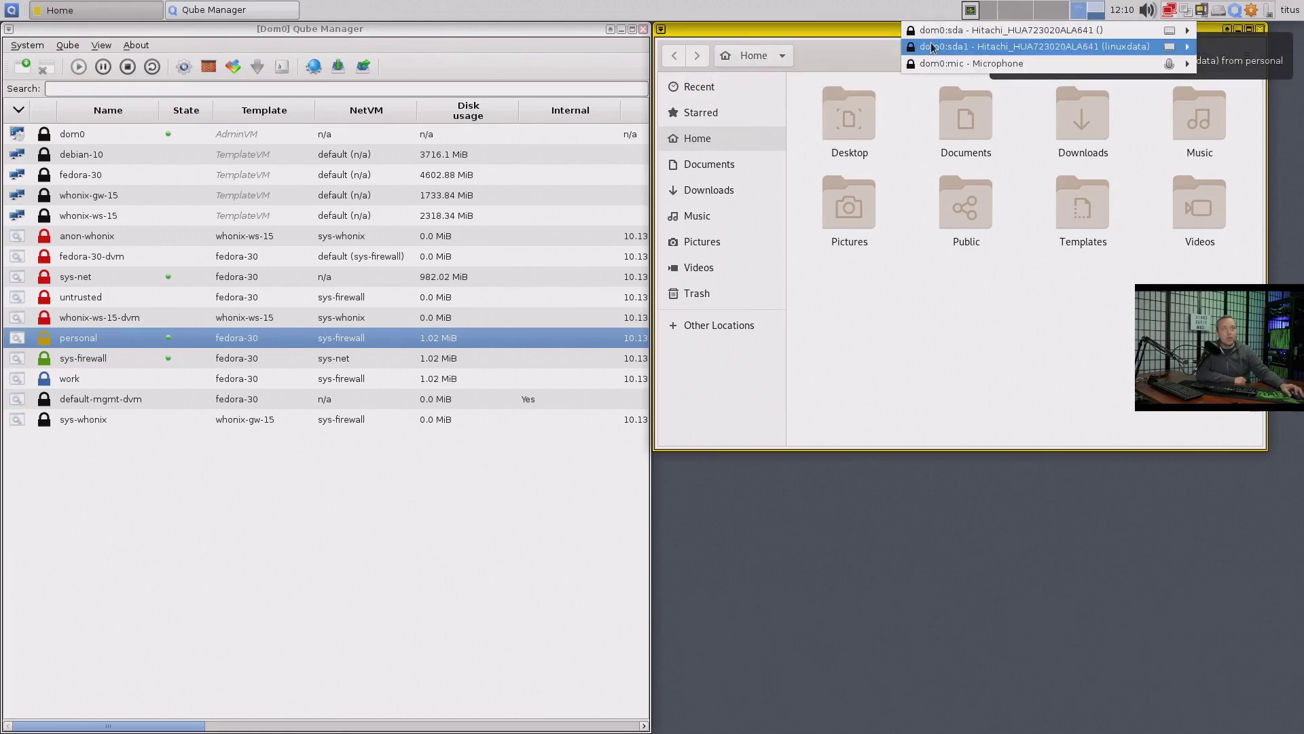
pyautogui.click(846, 46)
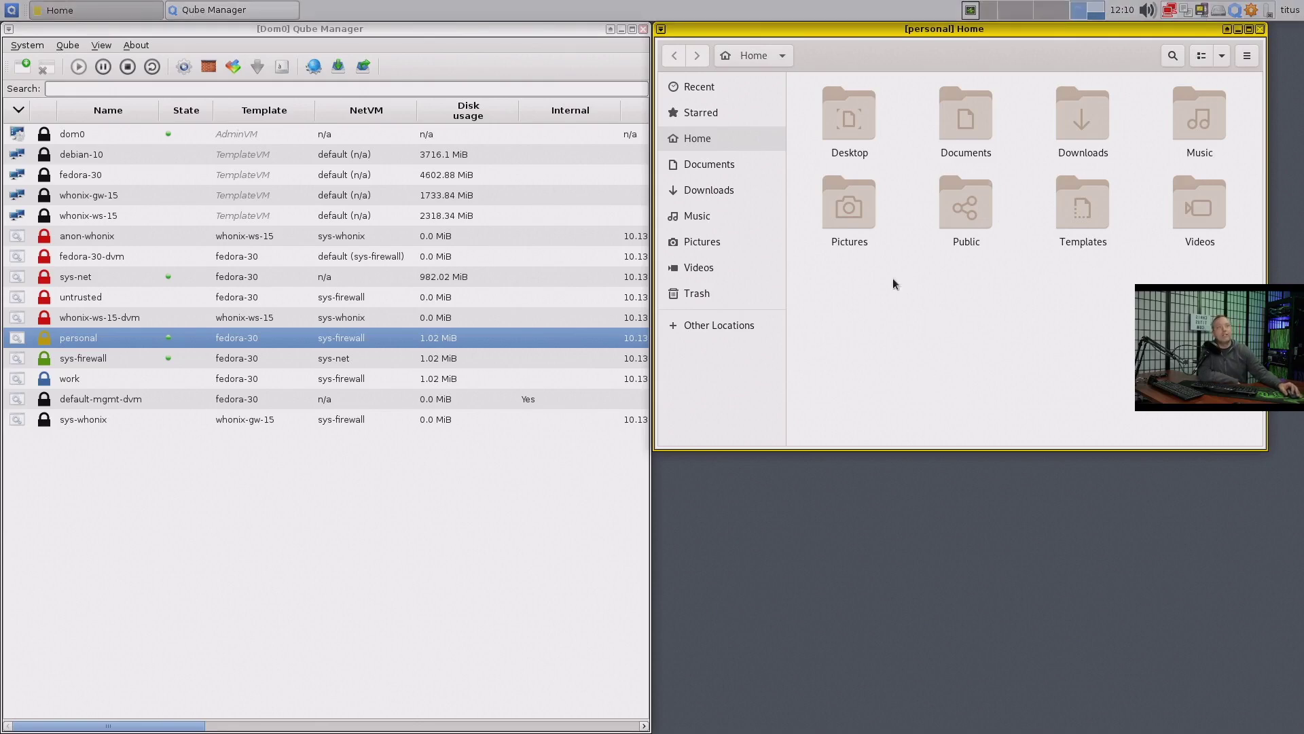
# Open a personal-qube Terminal and run sudo fdisk -l to list the disks
pyautogui.click(11, 10)
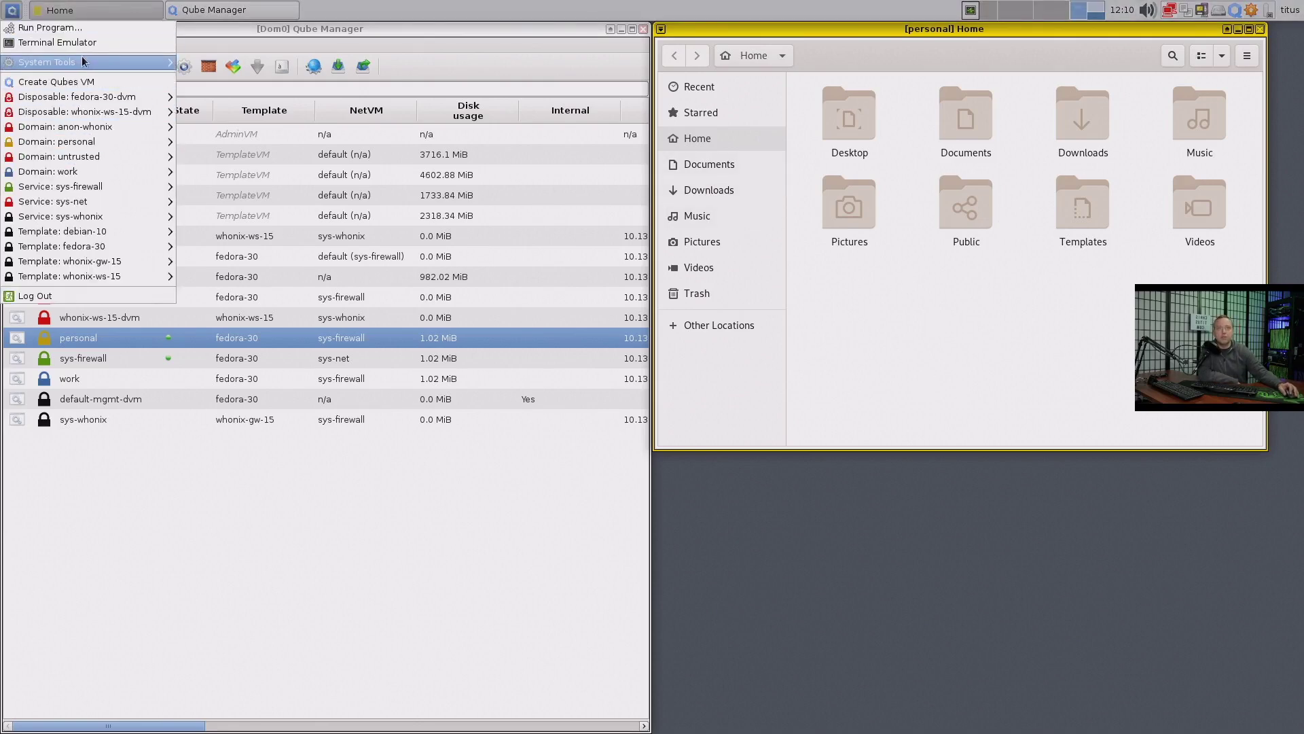
pyautogui.moveTo(88, 141)
pyautogui.click(230, 188)
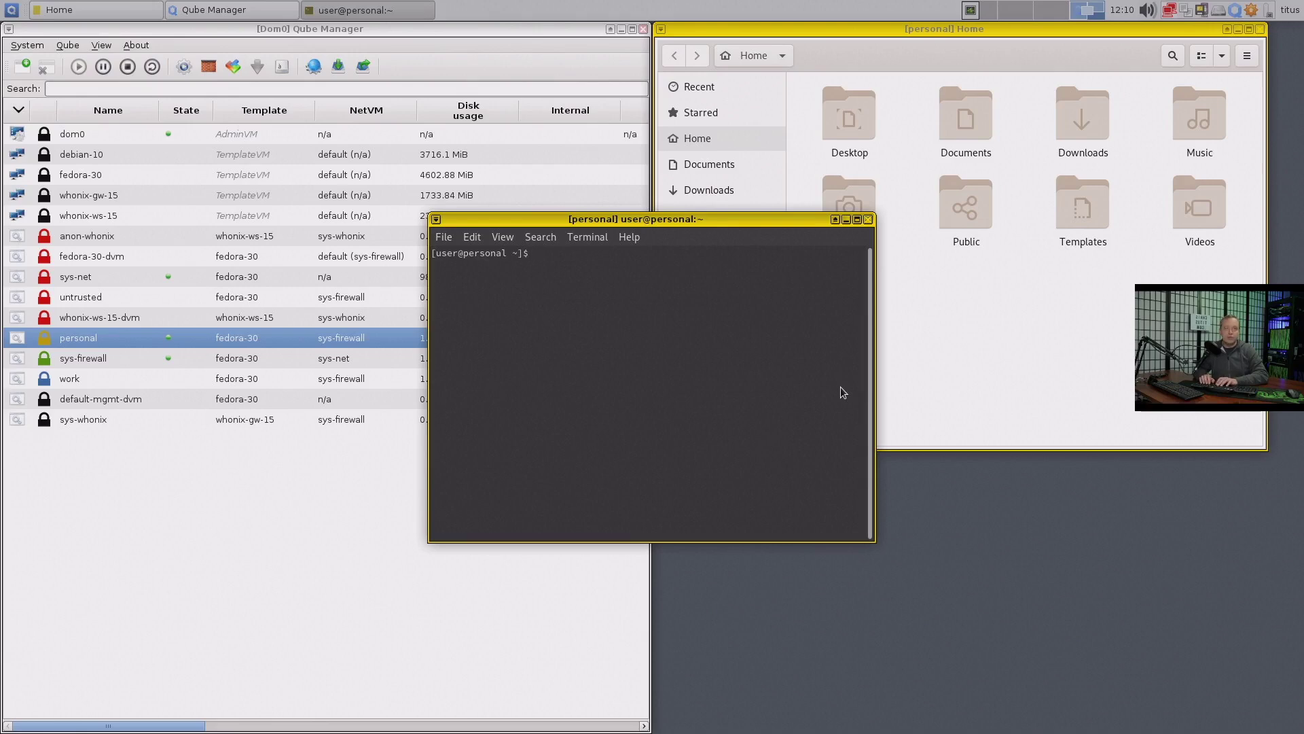
pyautogui.write('sudo fd')
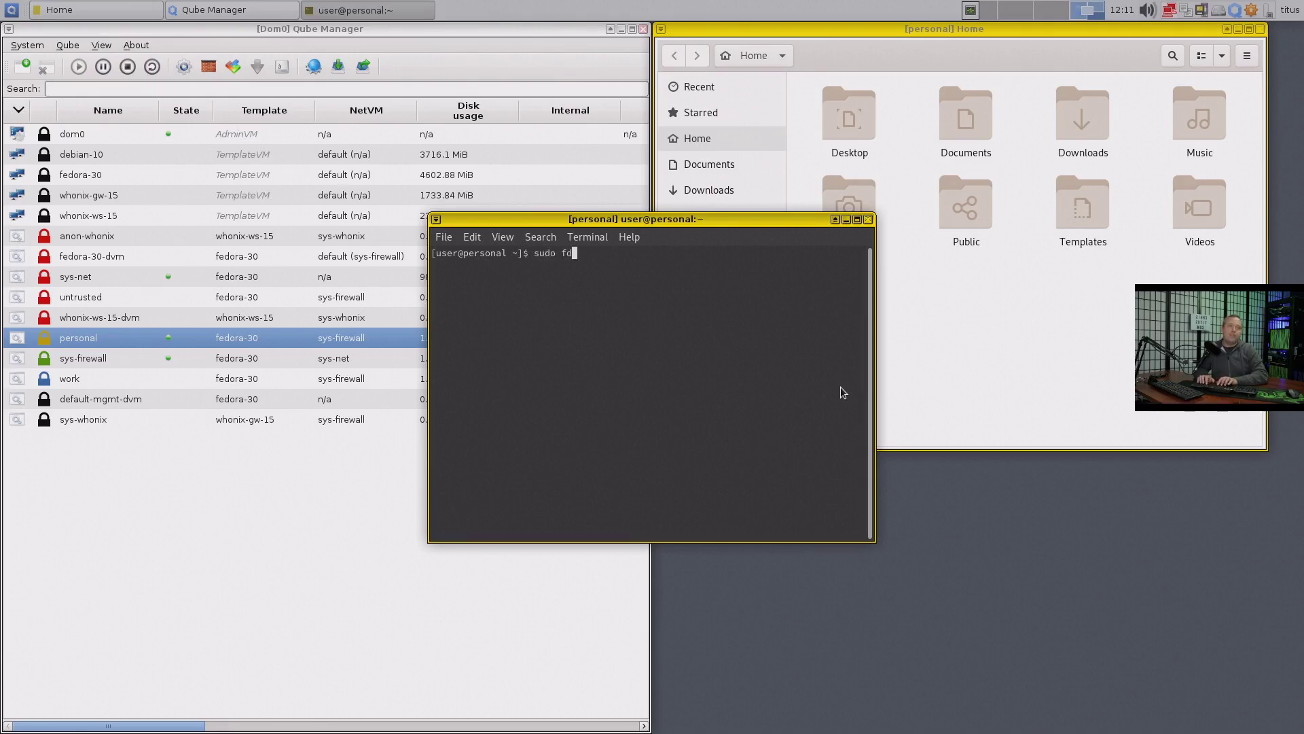
pyautogui.write('isk -l')
pyautogui.press('Return')
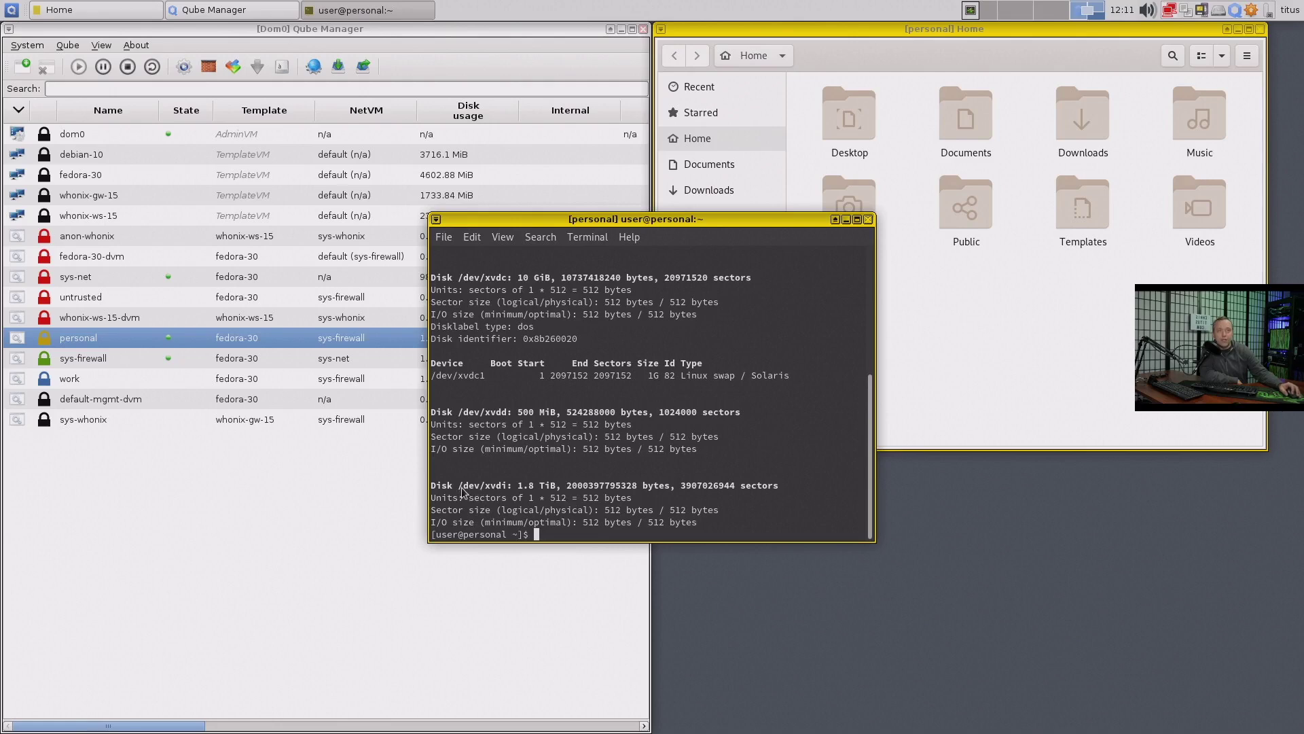
# Select the /dev/xvdi device path and copy it to the clipboard
pyautogui.moveTo(462, 487); pyautogui.dragTo(508, 487)
pyautogui.click(472, 493)
pyautogui.moveTo(462, 488); pyautogui.dragTo(503, 483)
pyautogui.rightClick(503, 483)
pyautogui.click(590, 496)
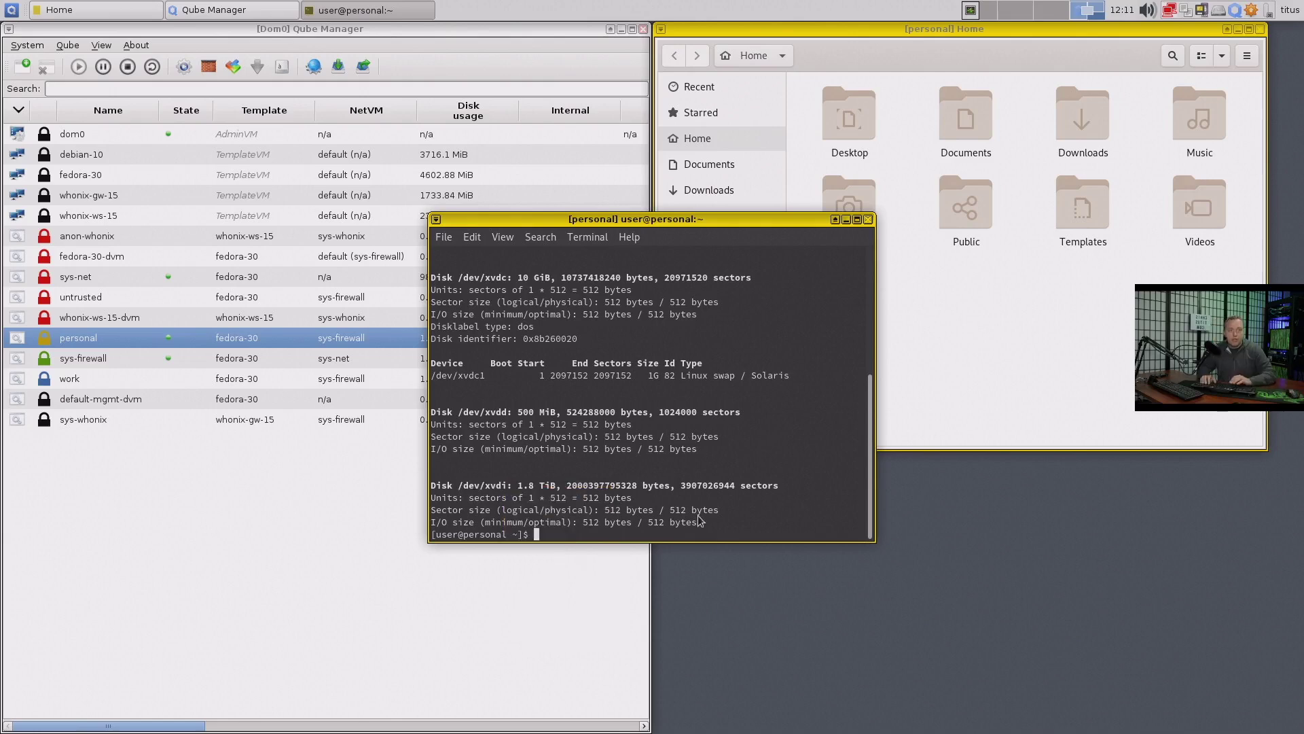
# Check filesystem usage with df -h and change into /media
pyautogui.write('df -')
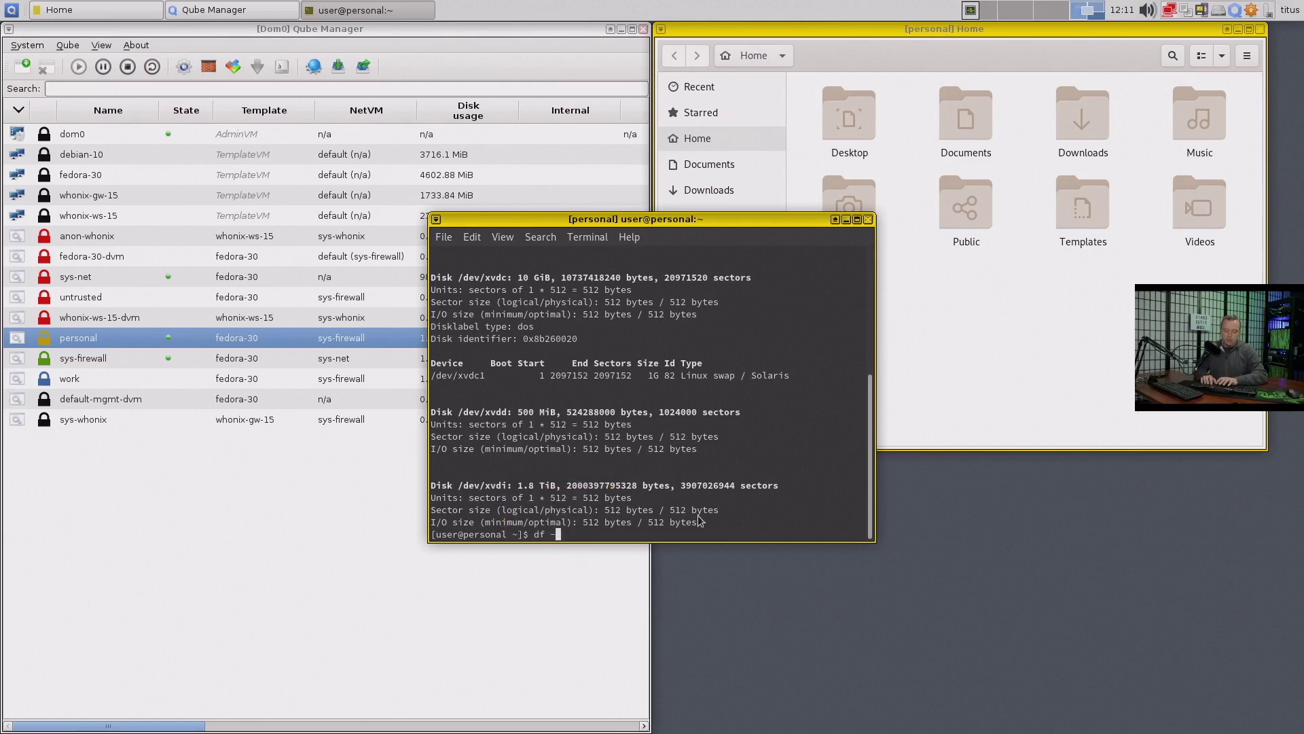
pyautogui.write('h')
pyautogui.press('Return')
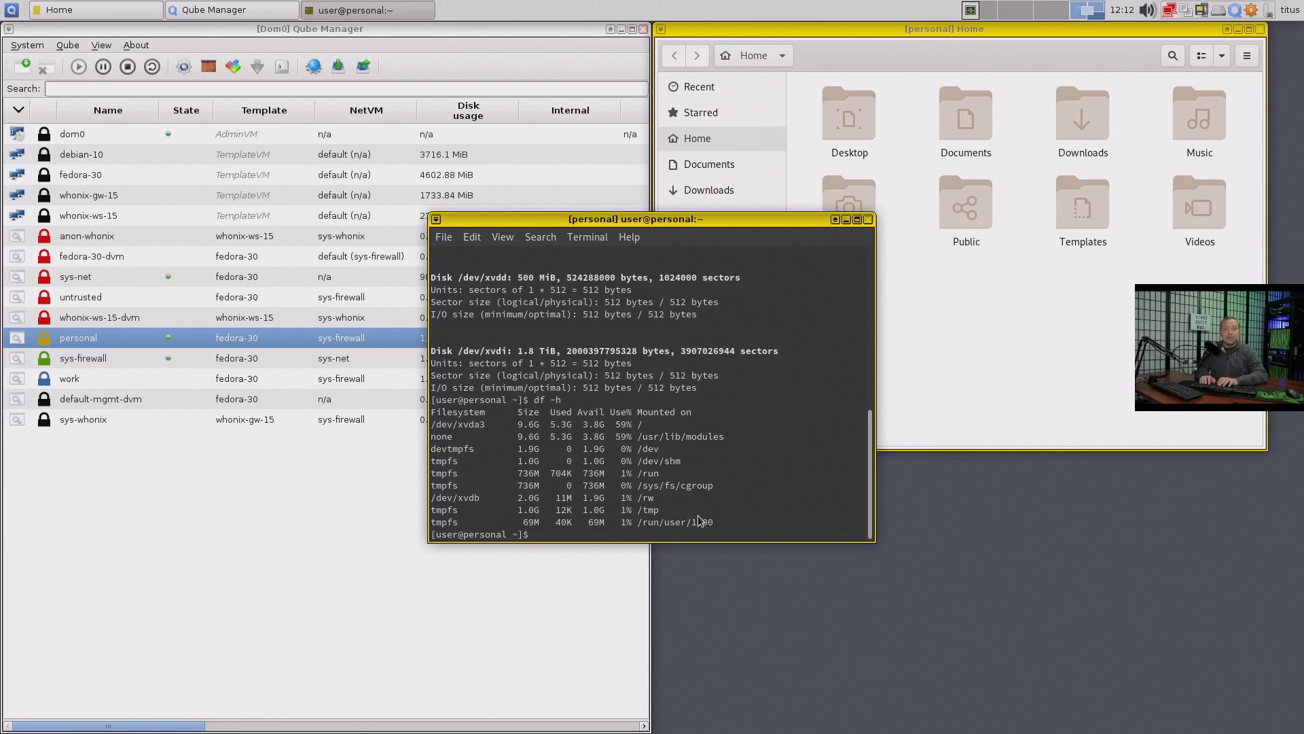
pyautogui.write('cd /media')
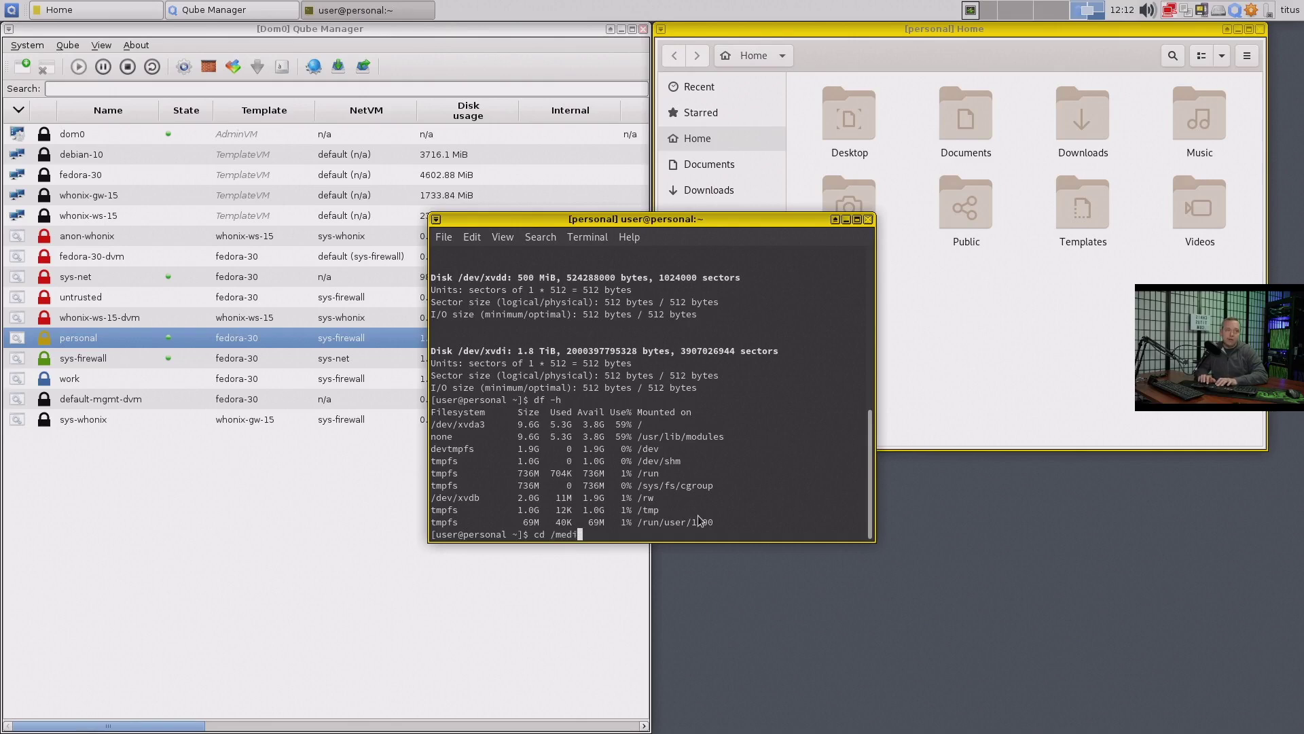
pyautogui.press('Return')
# Create the 2tb folder in /media with sudo mkdir after the plain attempt fails
pyautogui.write('ll')
pyautogui.press('Return')
pyautogui.write('mkdir 2')
pyautogui.write('tb')
pyautogui.press('Return')
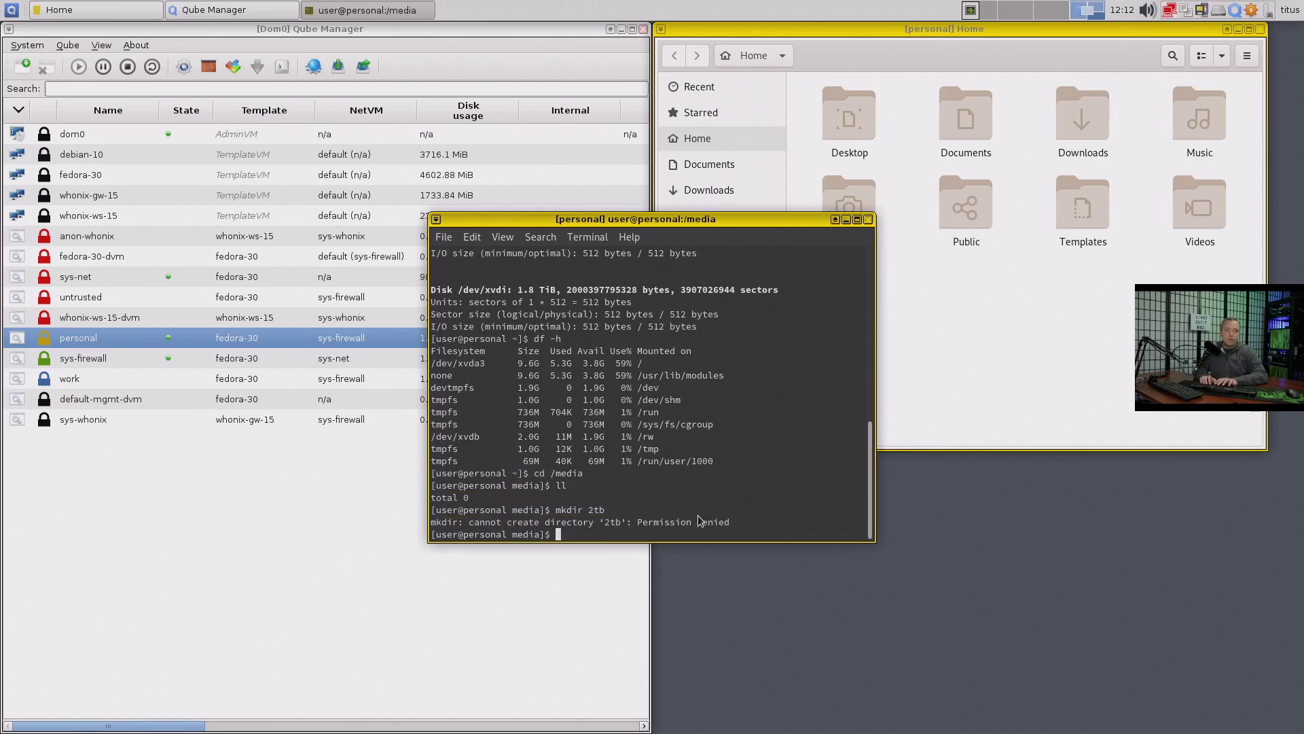
pyautogui.press('Up')
pyautogui.press('Home')
pyautogui.write('sudo')
pyautogui.press('Return')
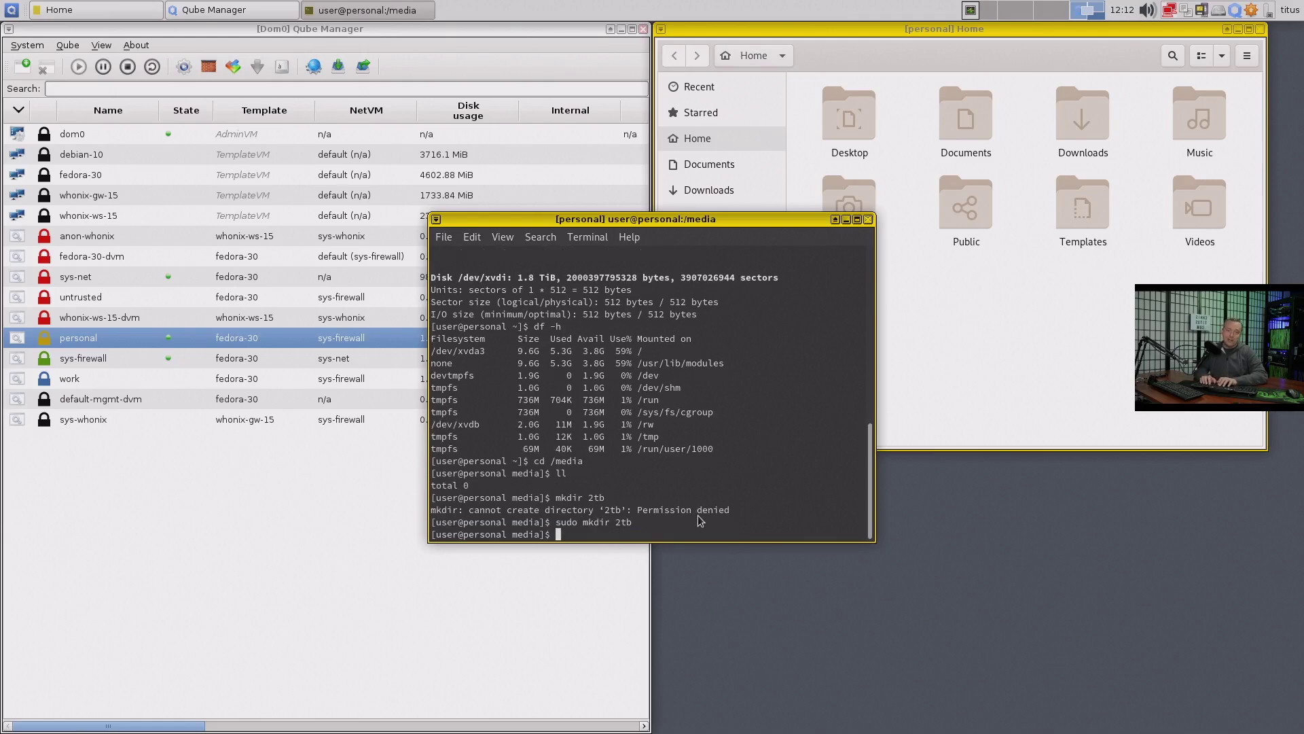
# Give user:user ownership of 2tb and list /media to confirm
pyautogui.write('sudo chown ')
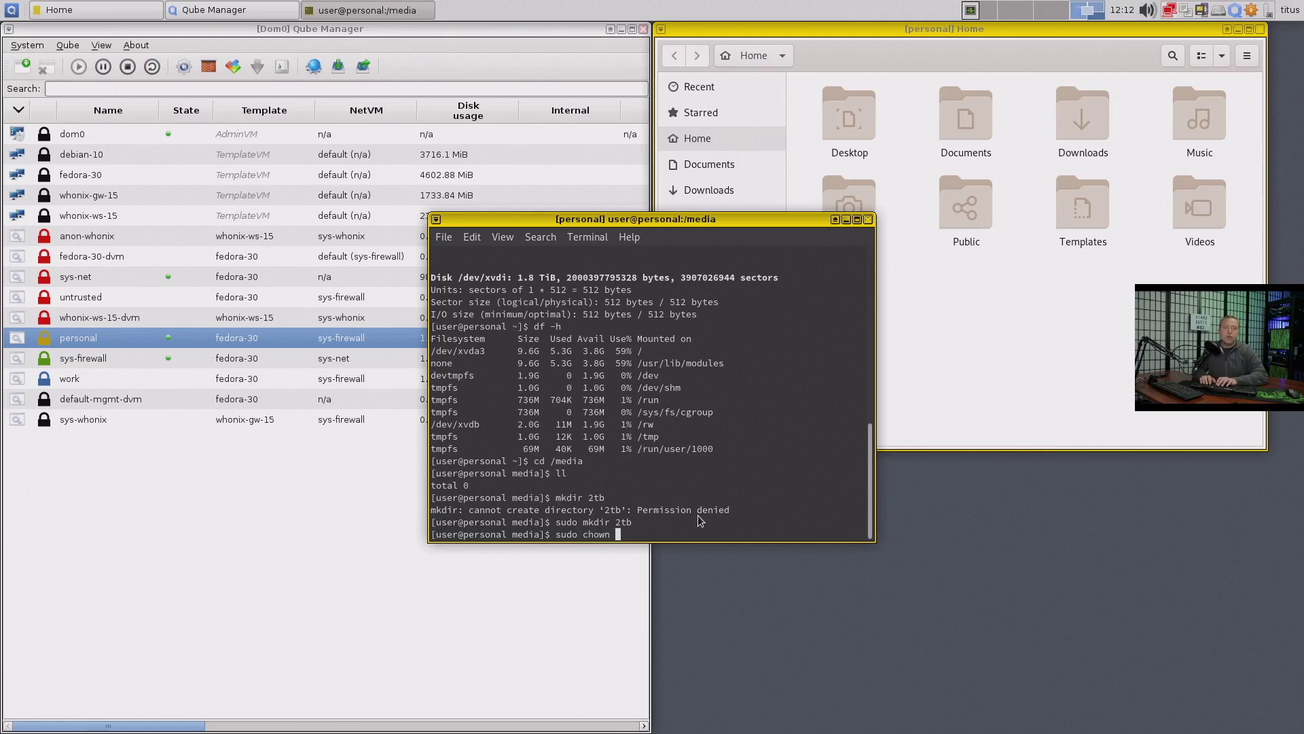
pyautogui.write('user:user')
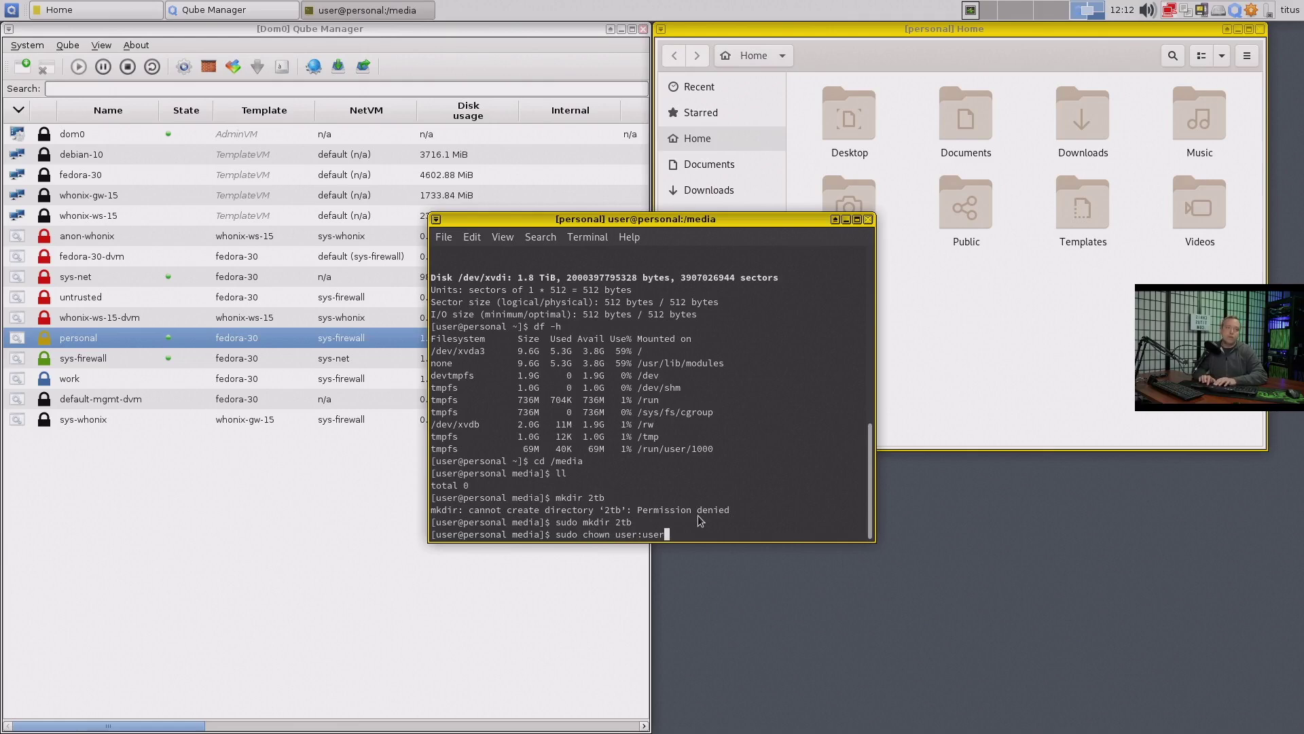
pyautogui.write(' 2')
pyautogui.press('Tab')
pyautogui.press('Return')
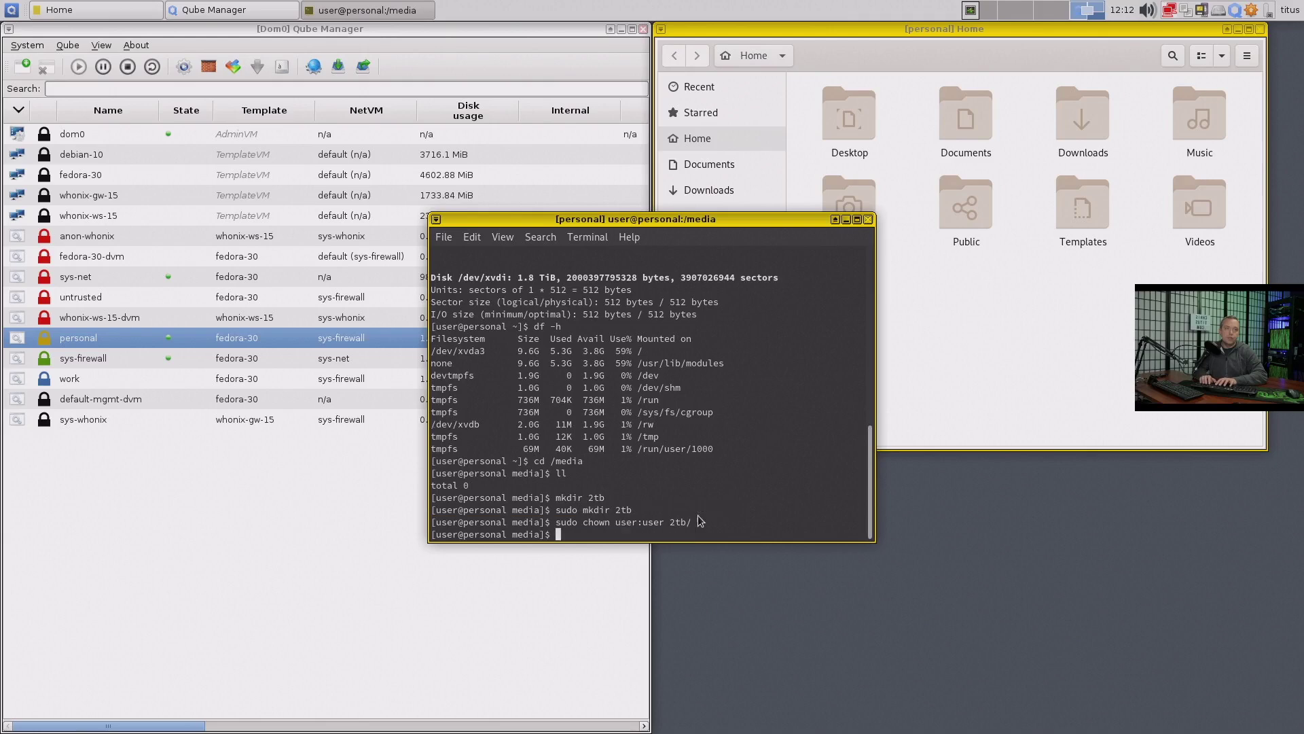
pyautogui.write('ll')
pyautogui.press('Return')
# Mount /dev/xvdi on /media/2tb, retrying the command with sudo
pyautogui.write('mount ')
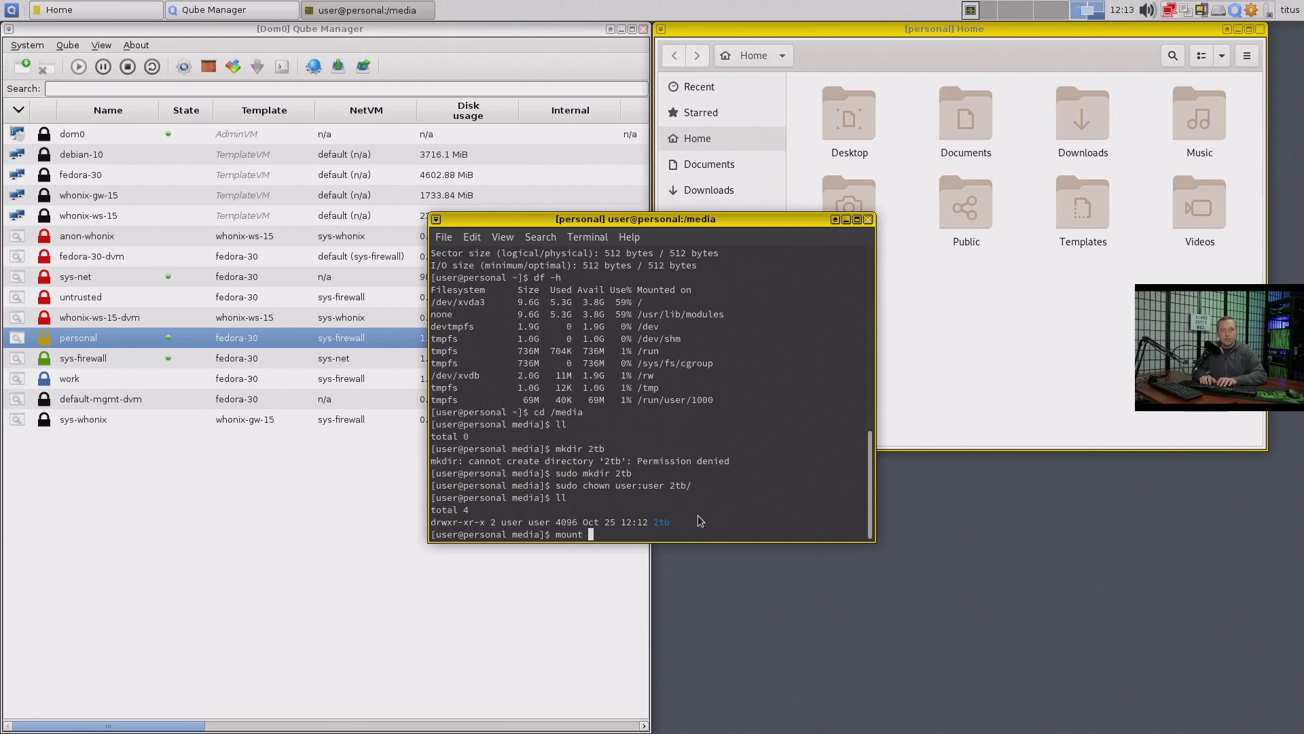
pyautogui.write('/dev/xvdi /')
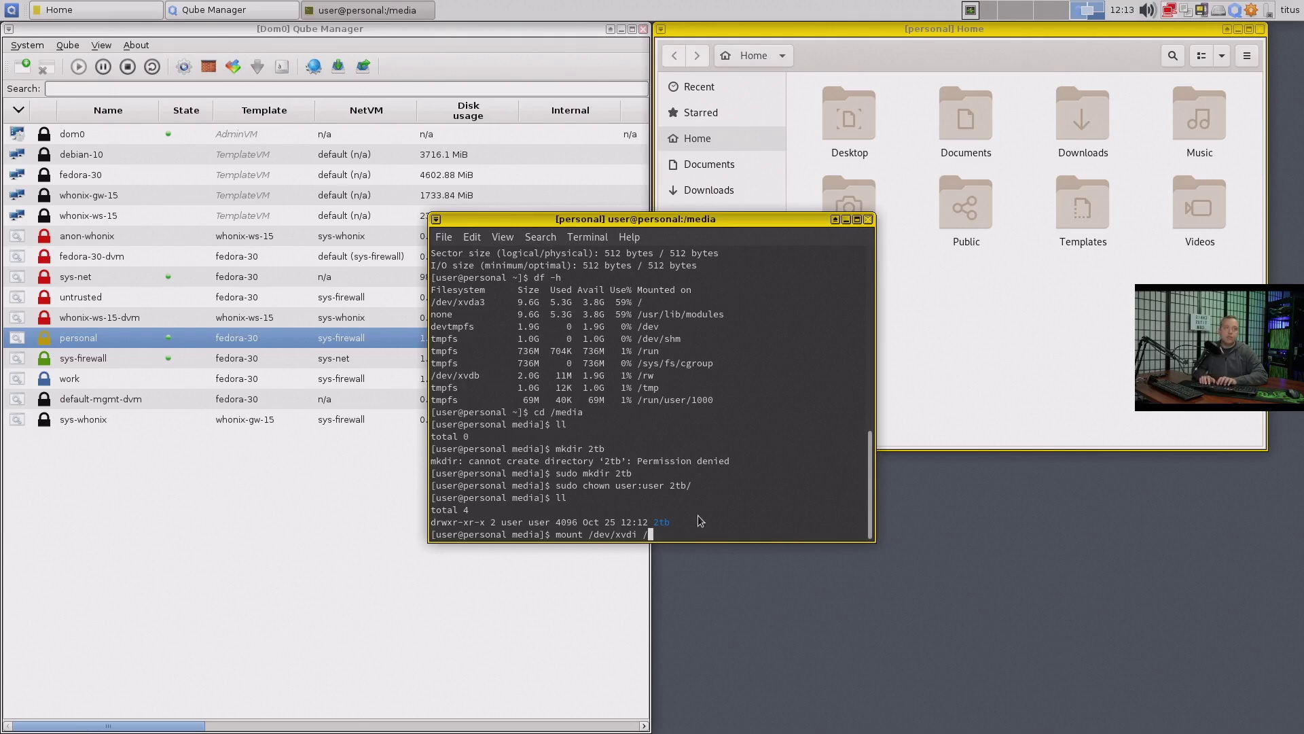
pyautogui.write('media/2tb')
pyautogui.press('Return')
pyautogui.press('Up')
pyautogui.press('Home')
pyautogui.write('sudo')
pyautogui.press('Return')
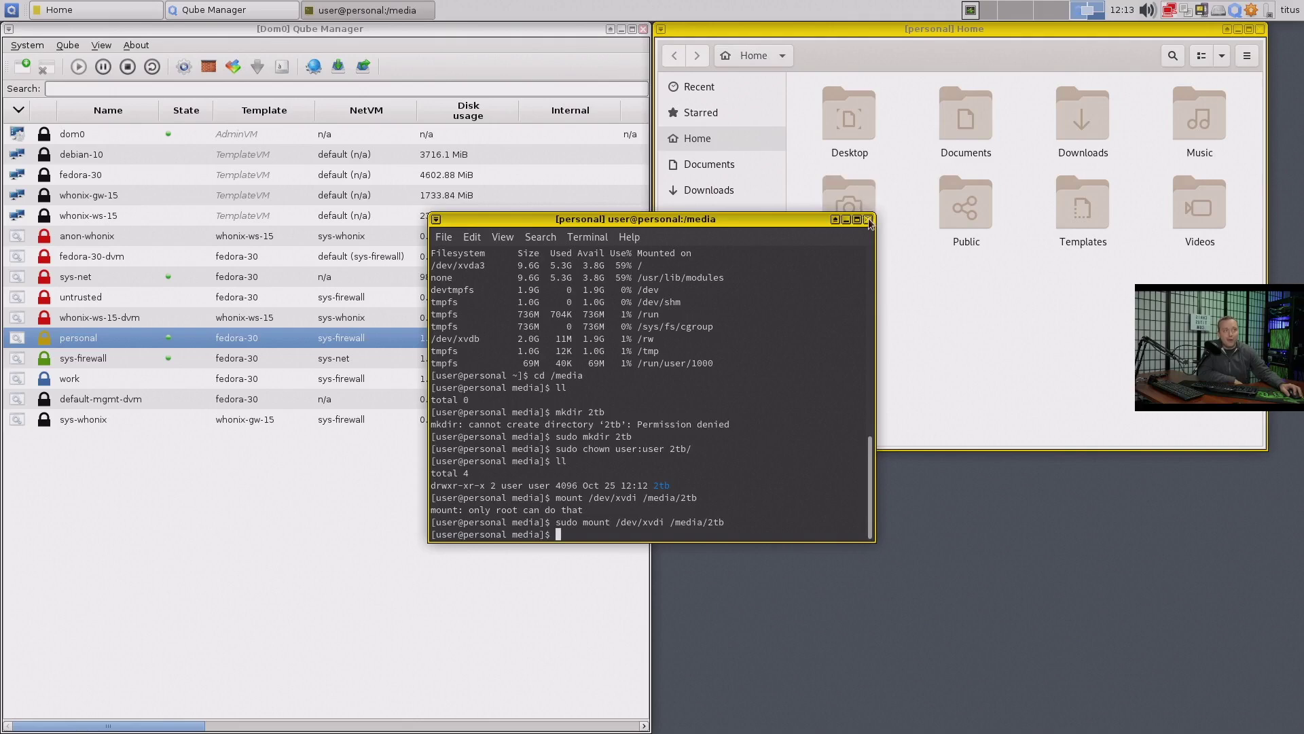
pyautogui.click(869, 219)
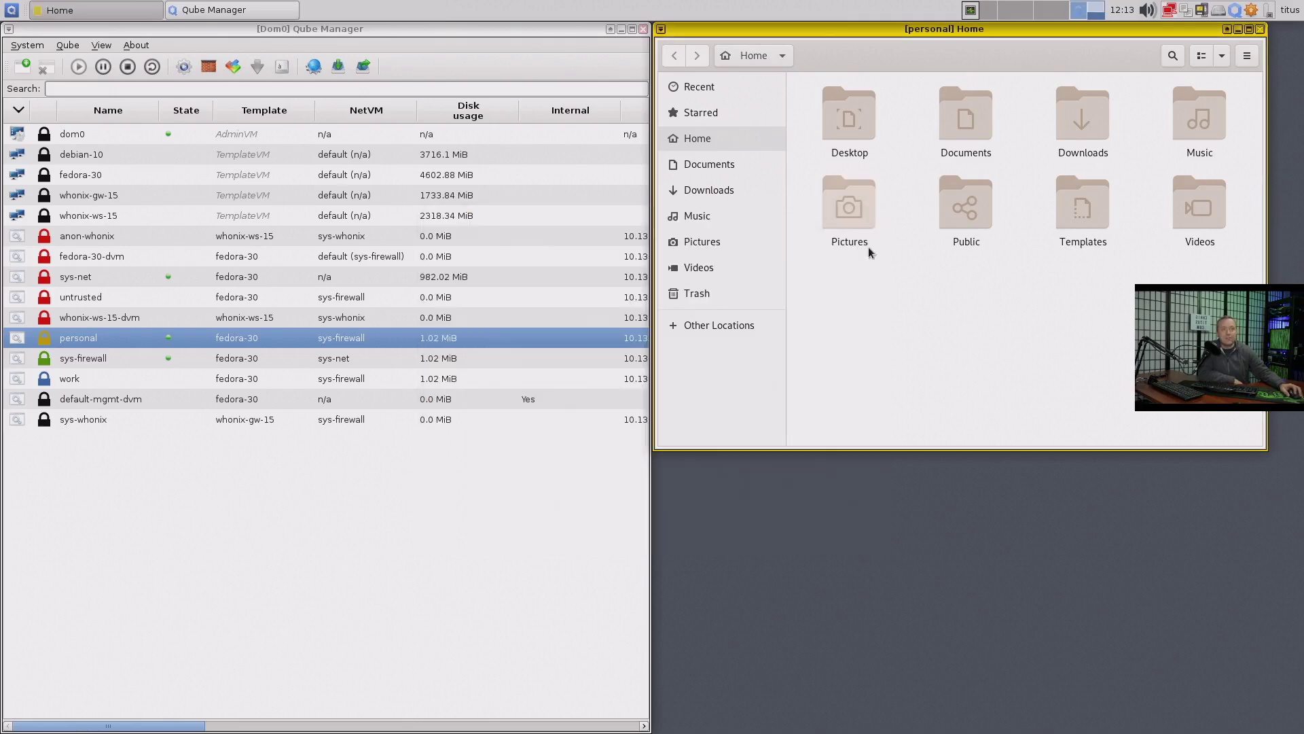
pyautogui.click(716, 325)
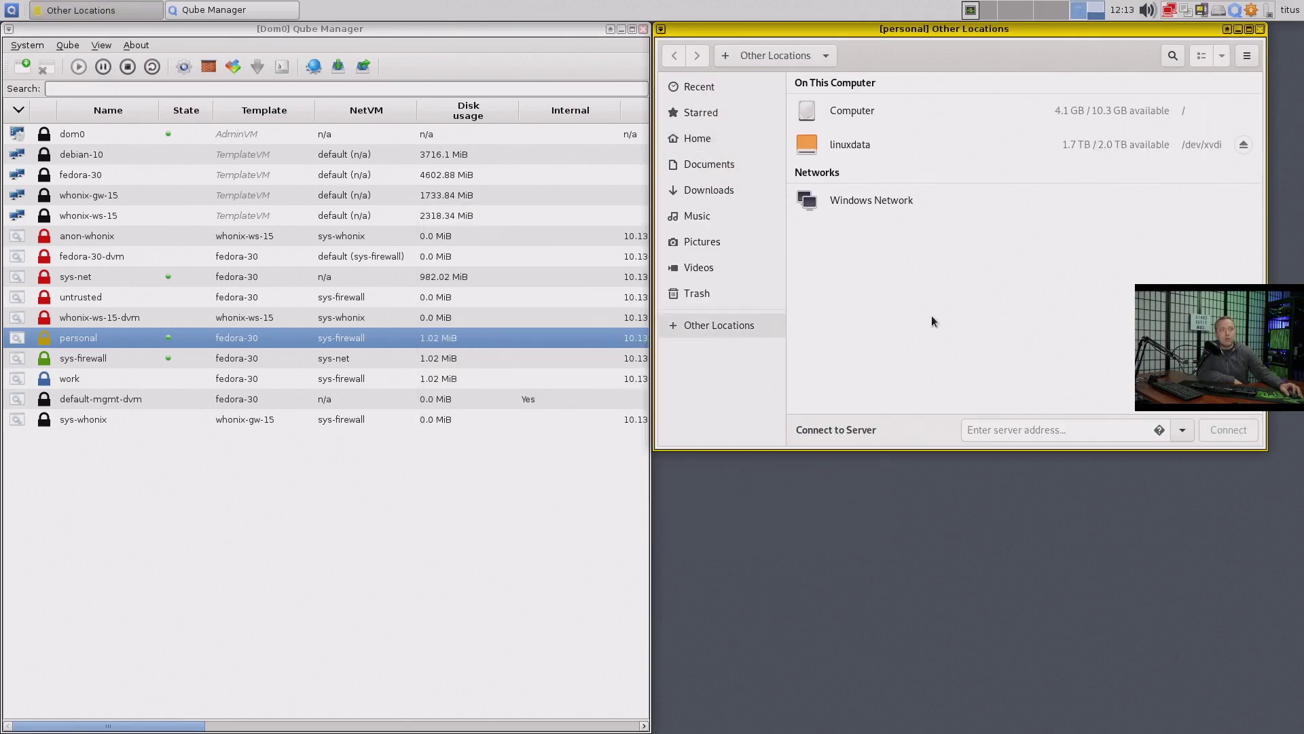
pyautogui.click(839, 151)
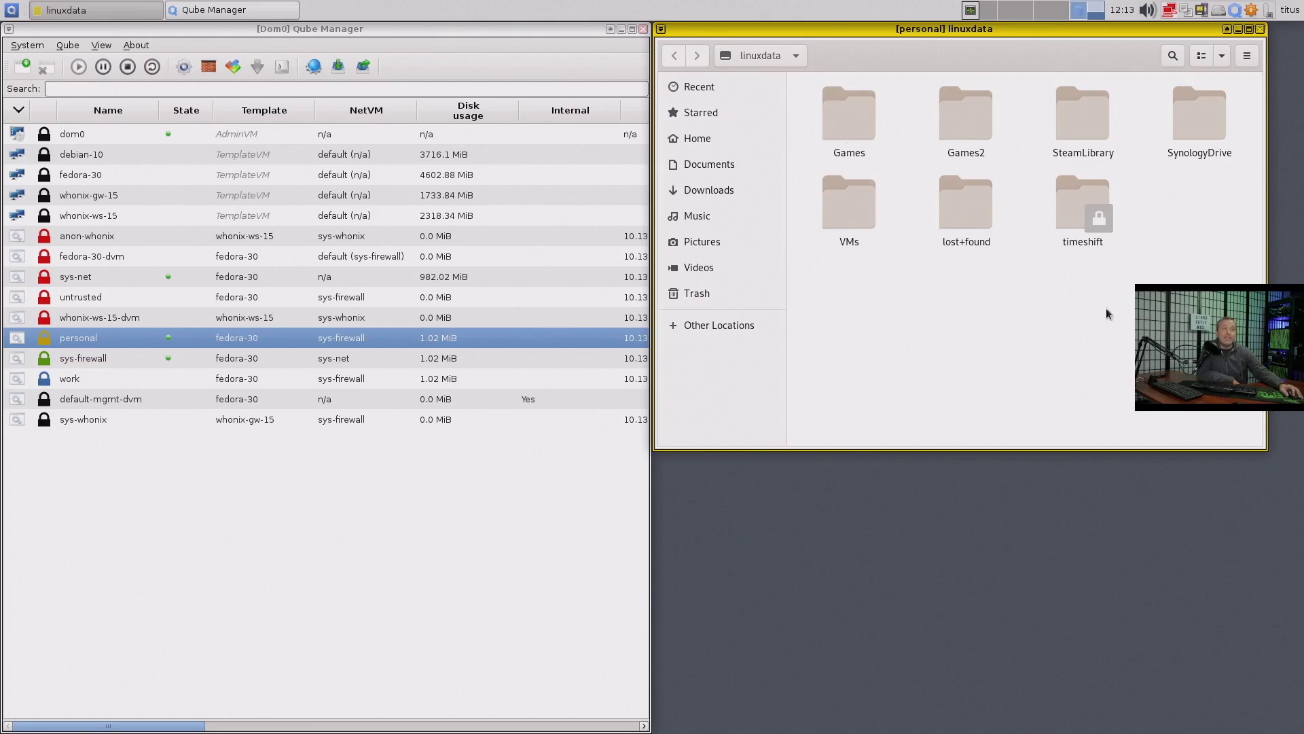
pyautogui.click(689, 146)
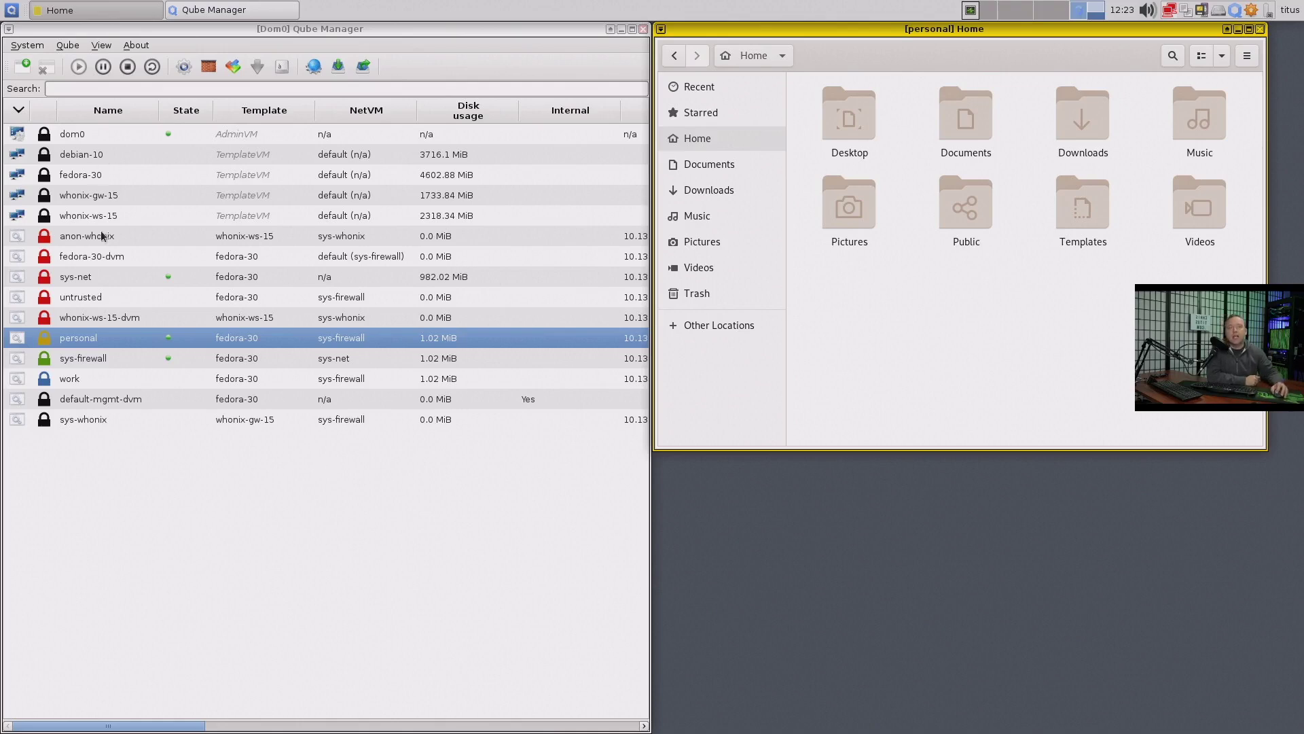
pyautogui.click(10, 15)
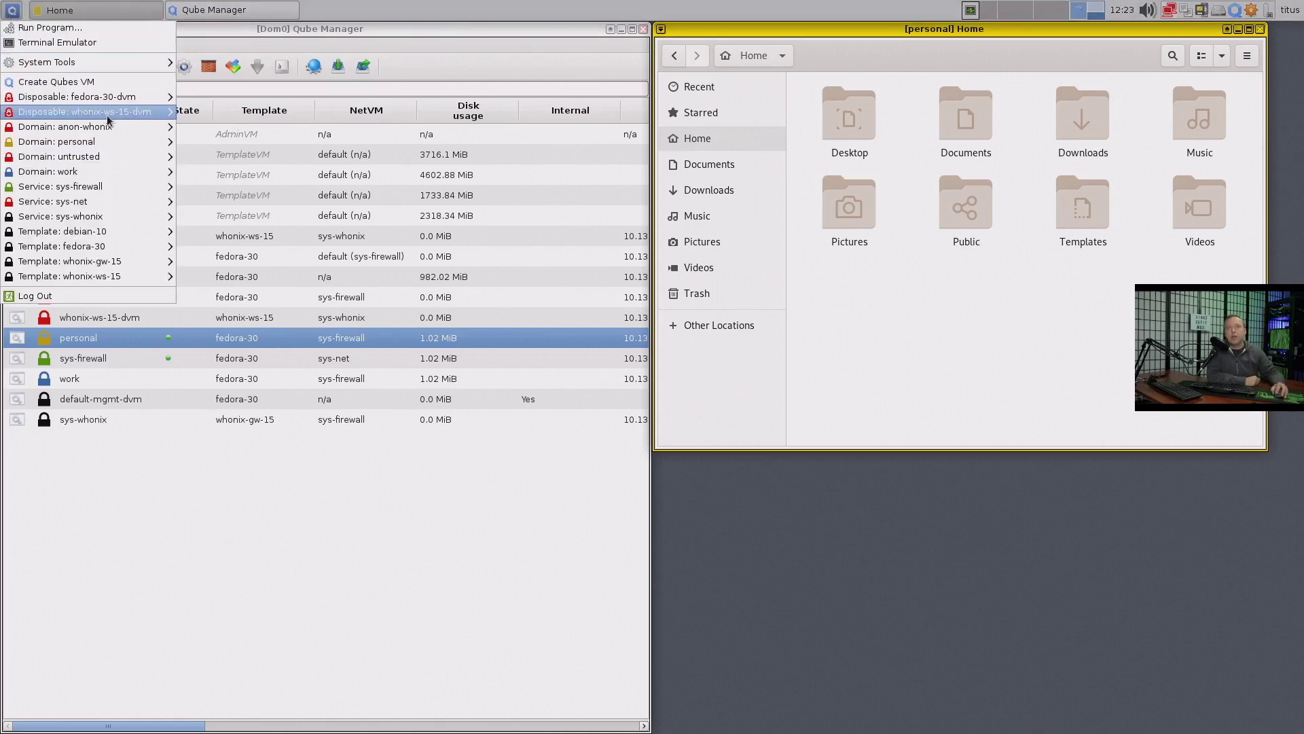
# Launch Firefox in the personal qube and another Firefox in the untrusted qube
pyautogui.moveTo(92, 144)
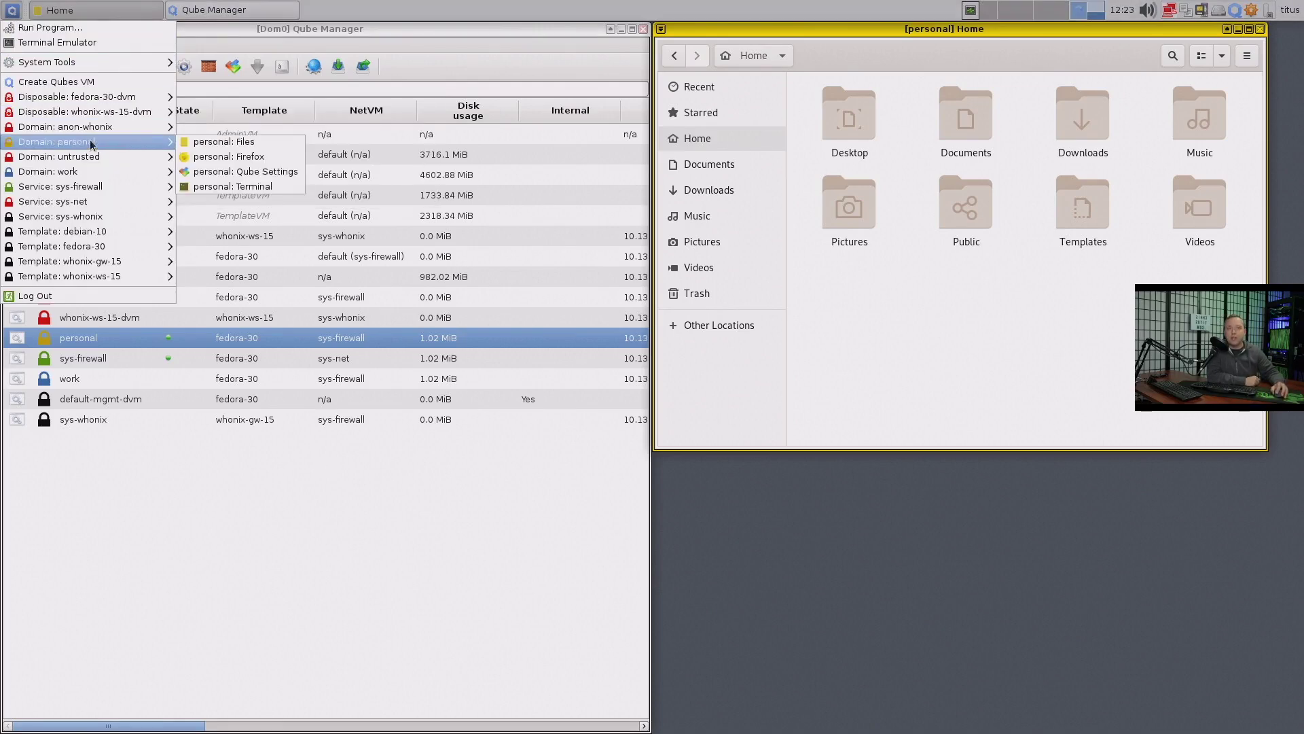
pyautogui.click(266, 160)
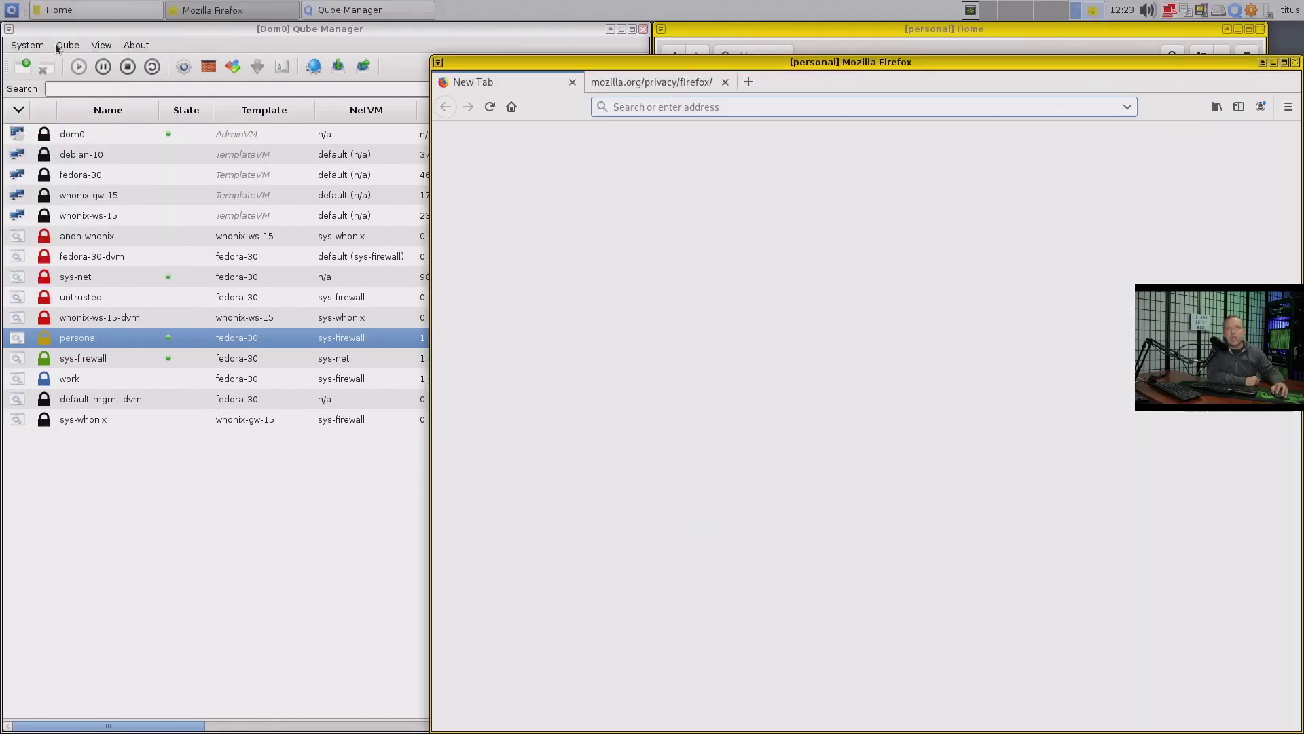
pyautogui.click(11, 10)
pyautogui.moveTo(62, 143)
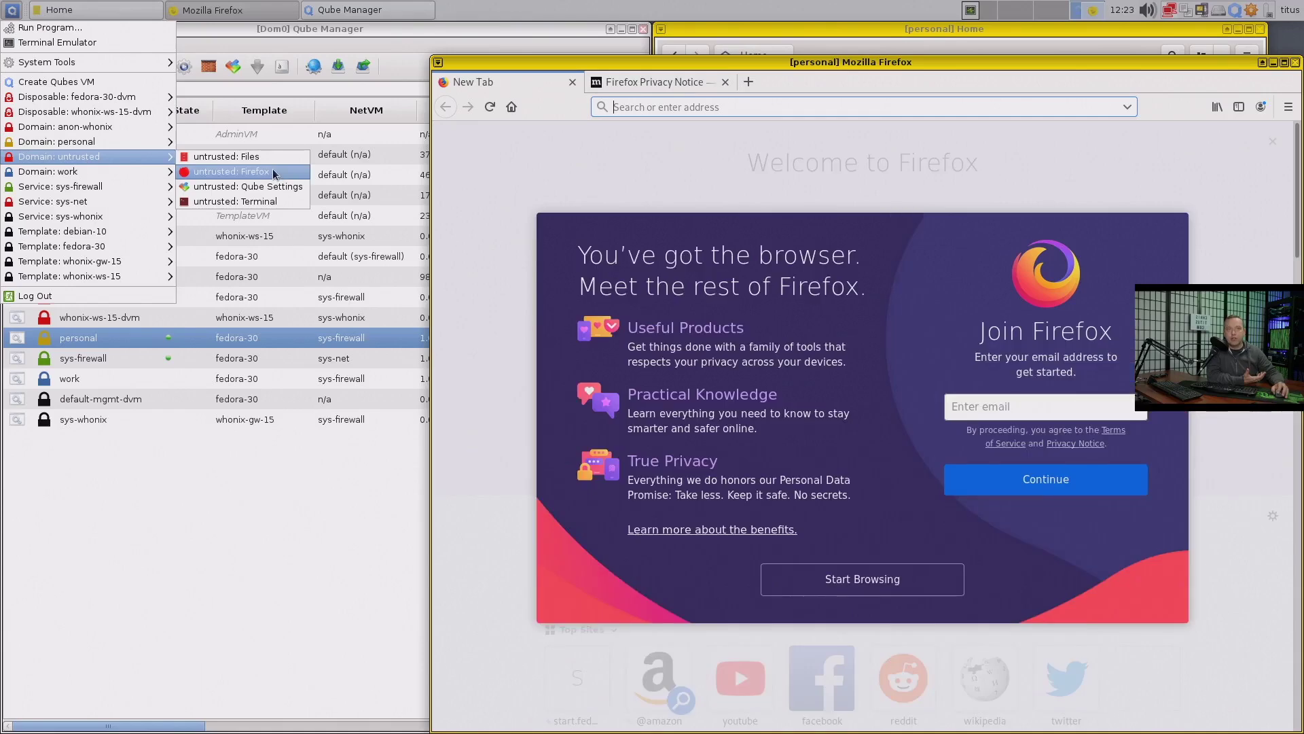
pyautogui.click(274, 175)
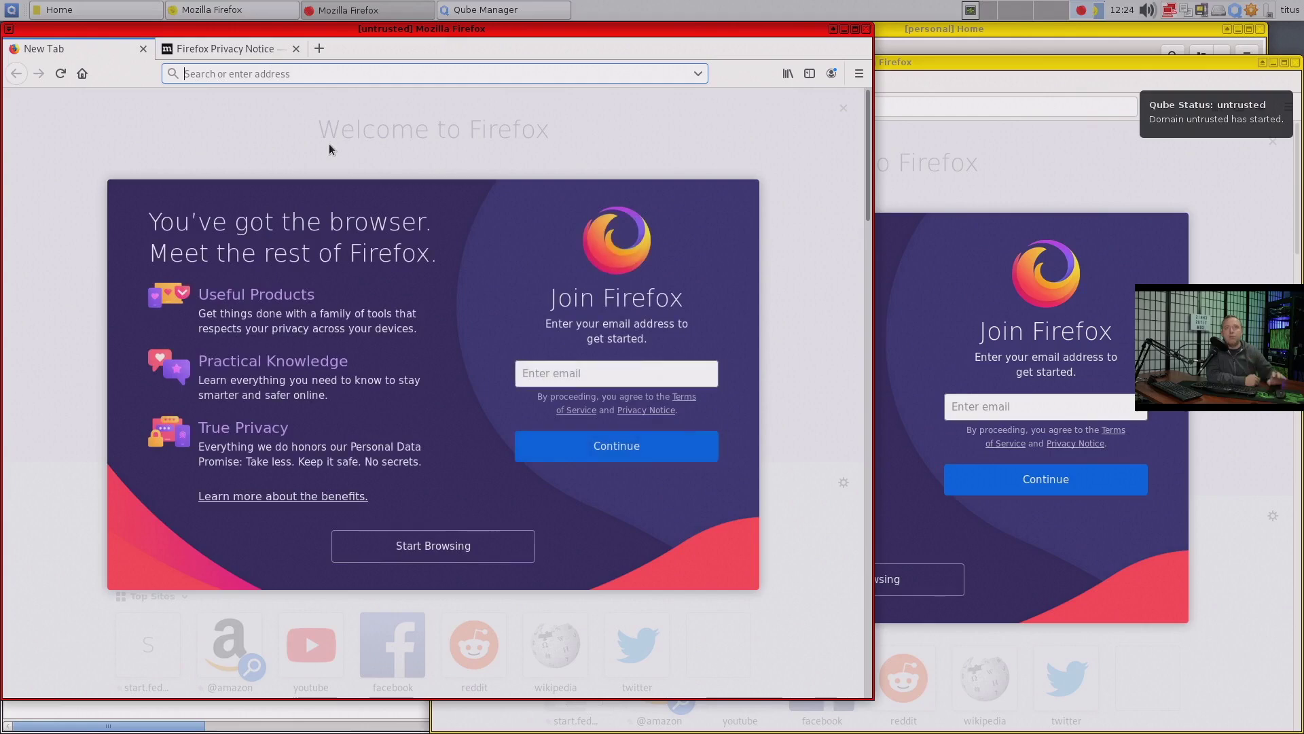
# Close the untrusted Firefox window, confirming closing both of its tabs
pyautogui.click(1051, 153)
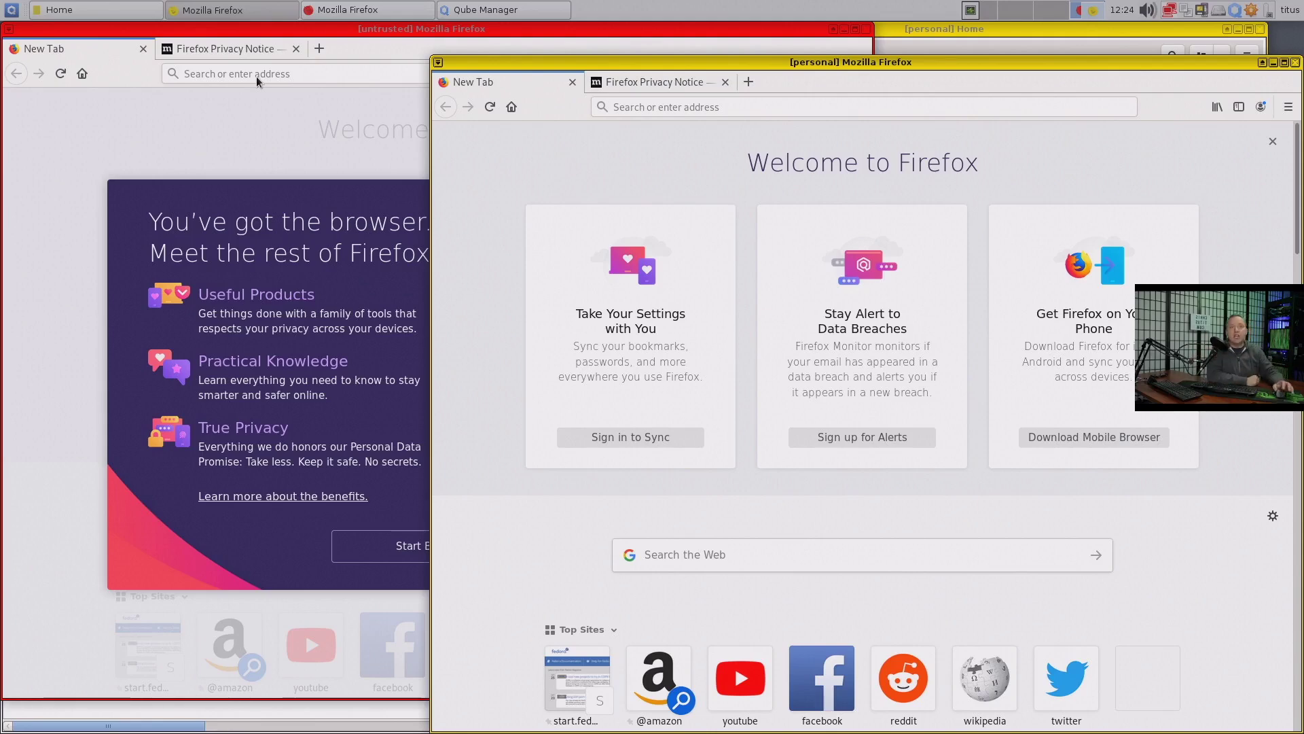
pyautogui.click(255, 77)
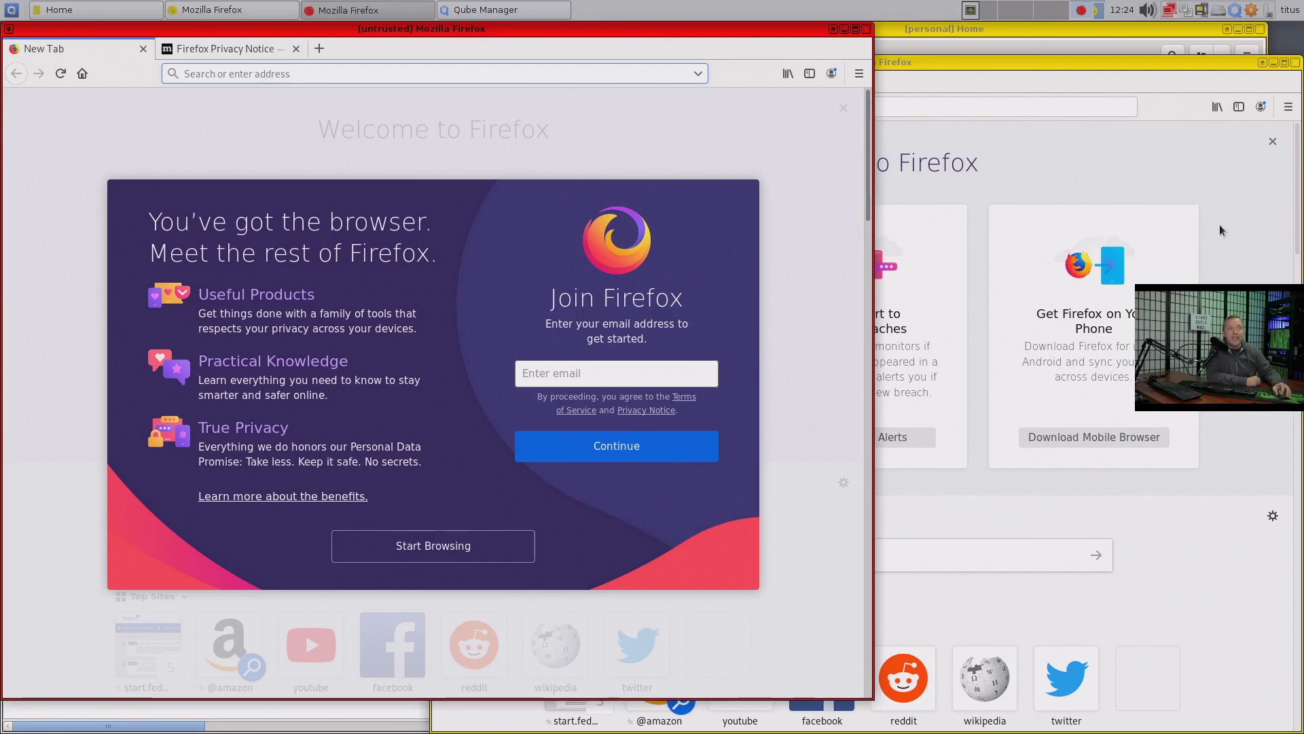
pyautogui.click(865, 28)
pyautogui.click(567, 414)
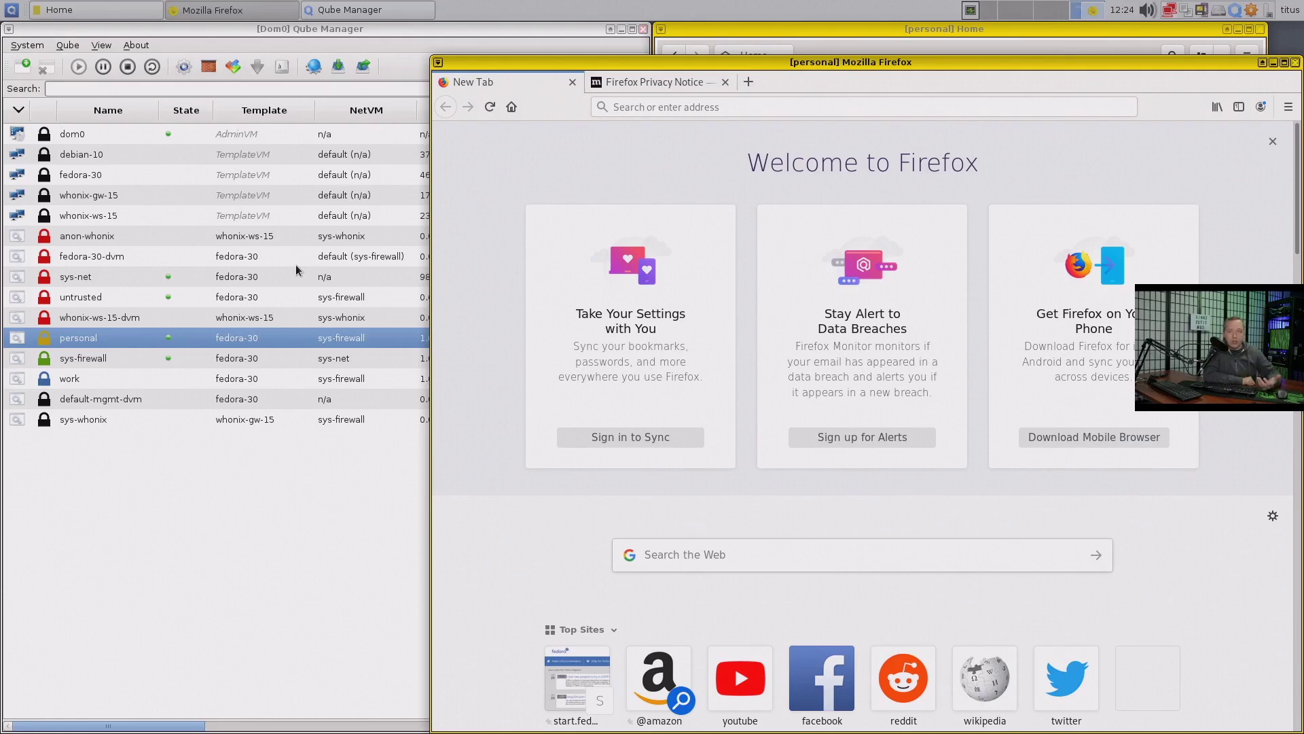
# Select untrusted in Qube Manager, then raise the personal Firefox window and nudge it up-left
pyautogui.click(244, 299)
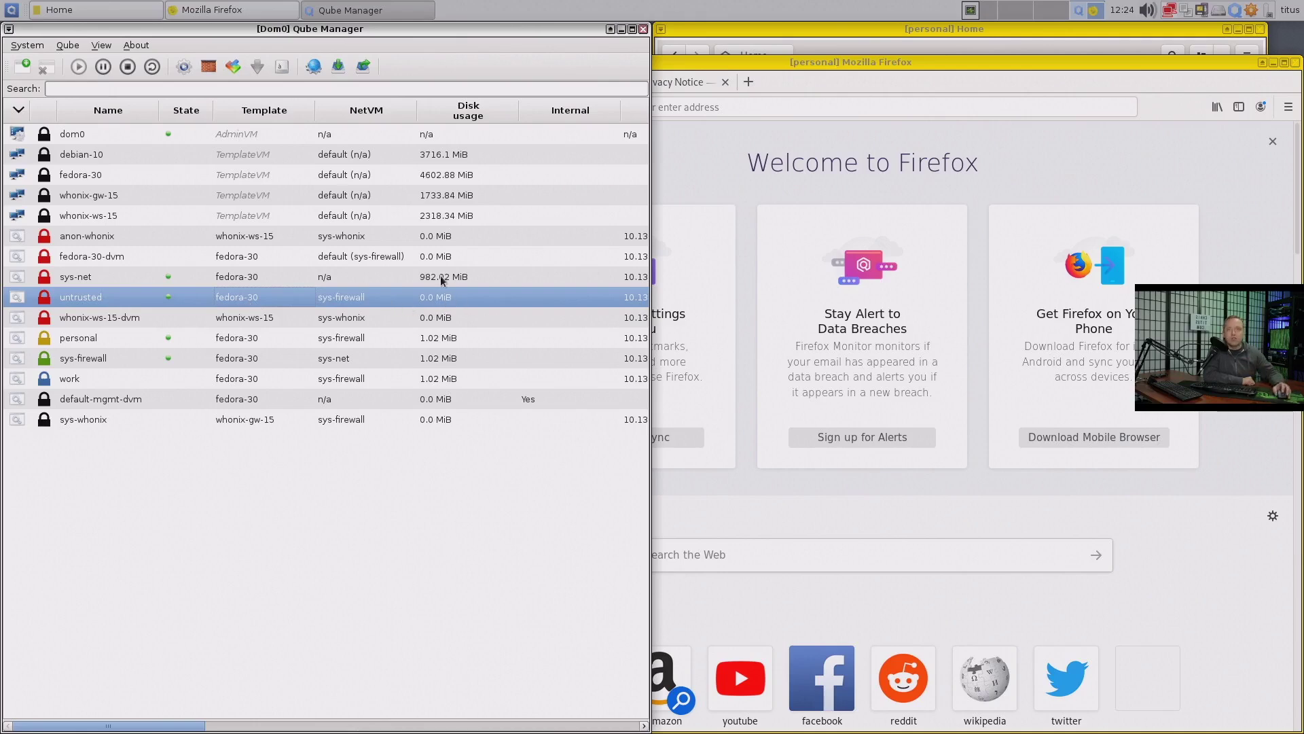
pyautogui.click(11, 10)
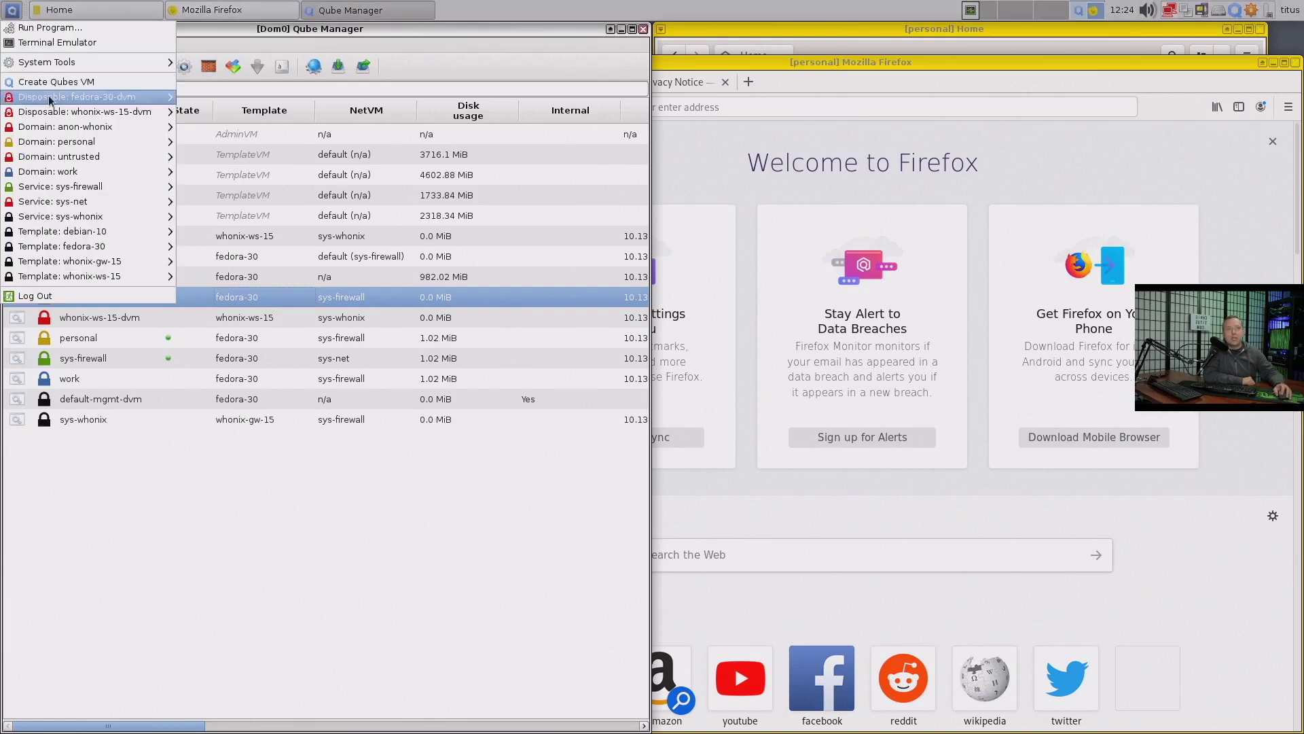
pyautogui.moveTo(80, 110)
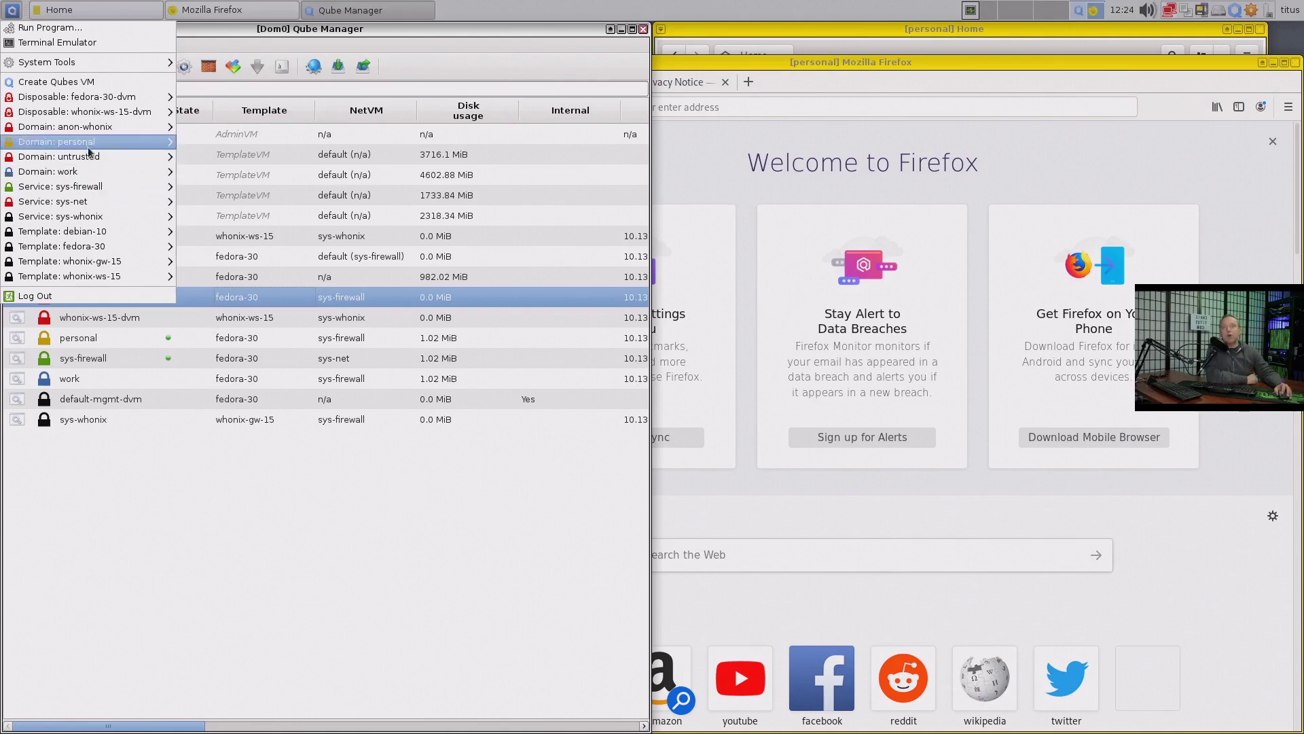
pyautogui.click(434, 574)
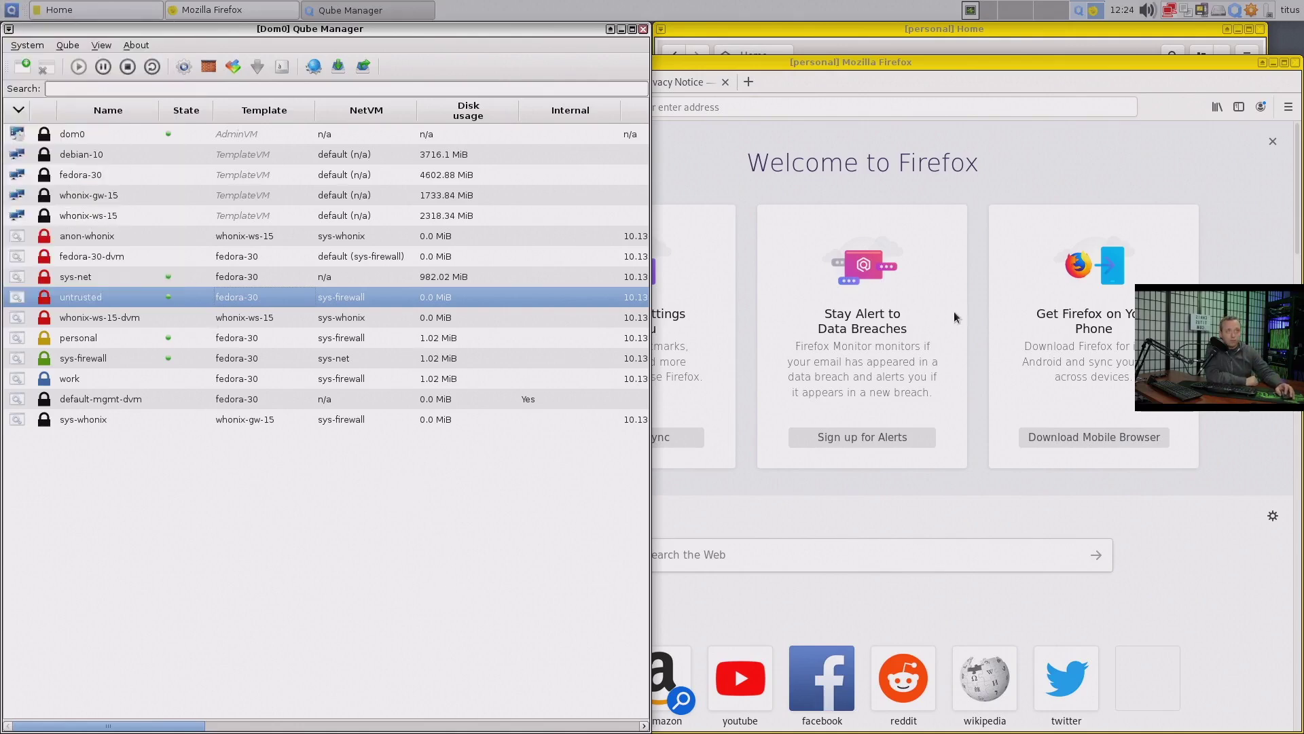
pyautogui.click(1136, 140)
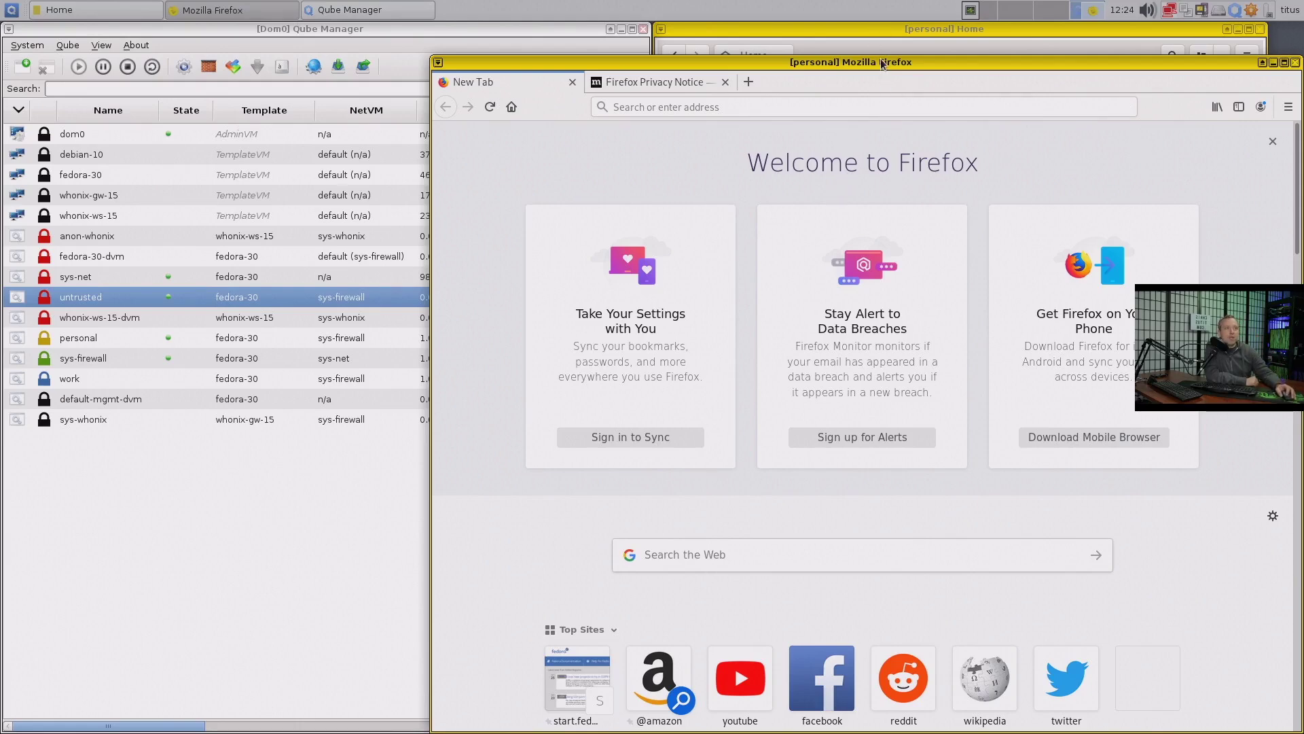
pyautogui.moveTo(885, 63); pyautogui.dragTo(836, 41)
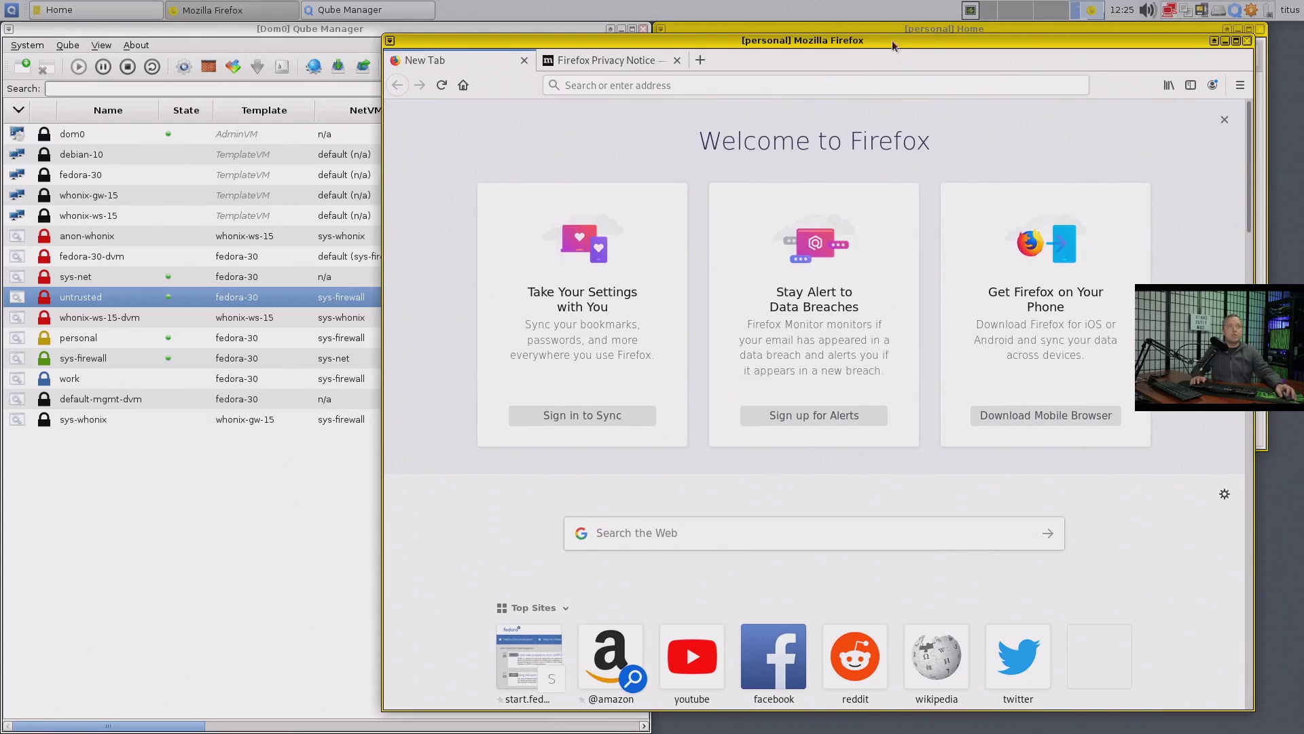
# Send the personal Home and personal Firefox windows to workspace 2 with Ctrl+Alt+KP_2
pyautogui.moveTo(892, 45); pyautogui.dragTo(864, 68)
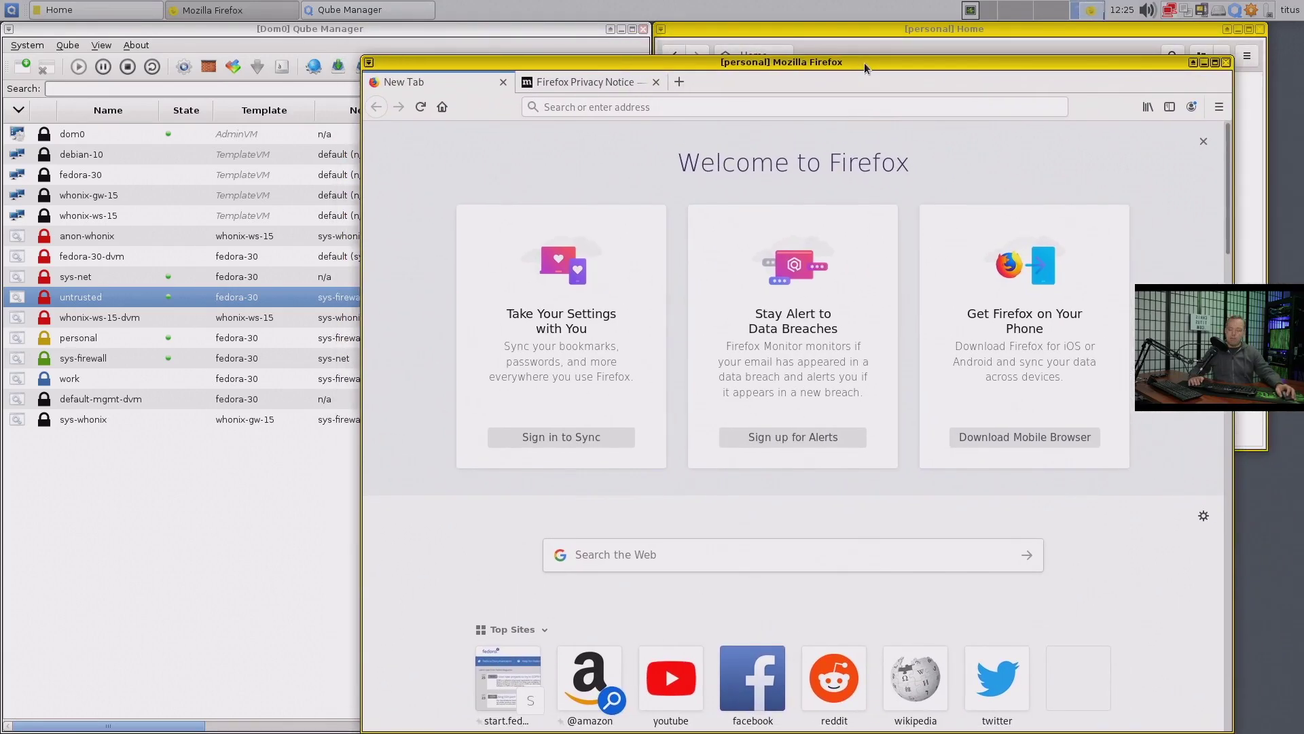
pyautogui.hotkey('ctrl', 'F2')
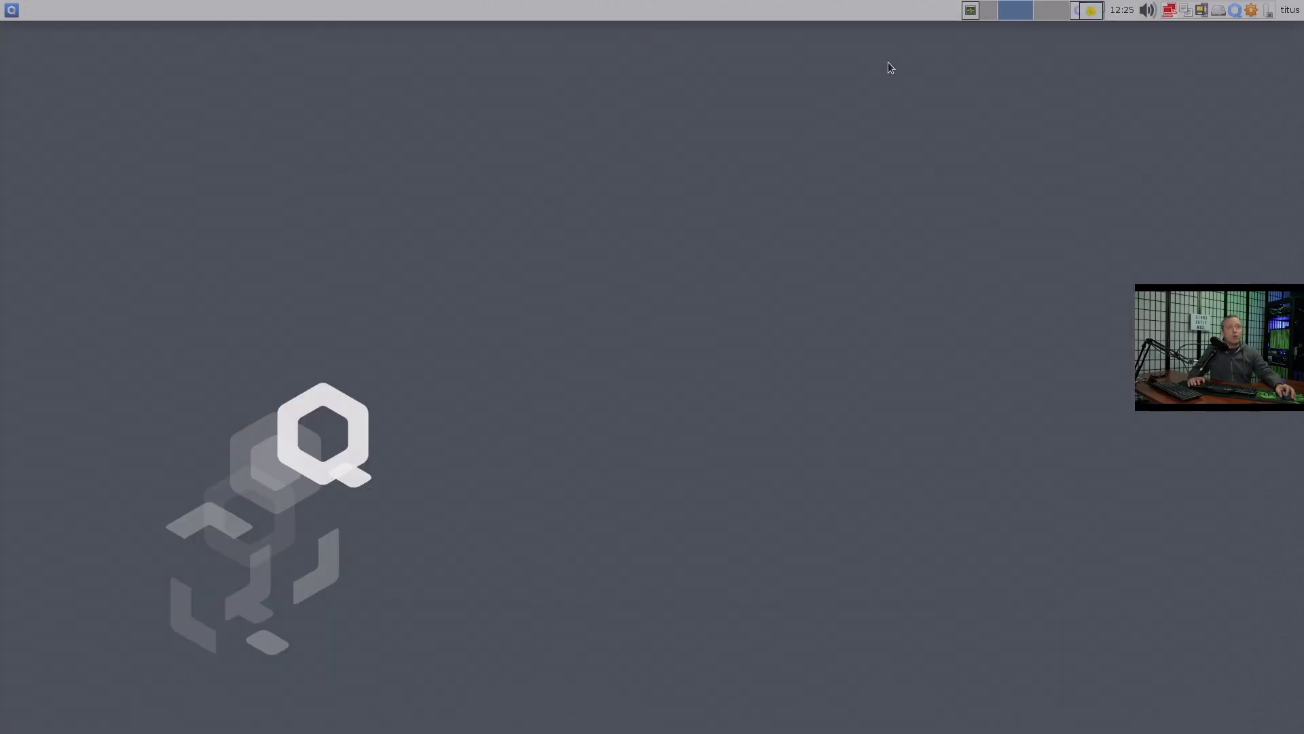
pyautogui.click(1087, 14)
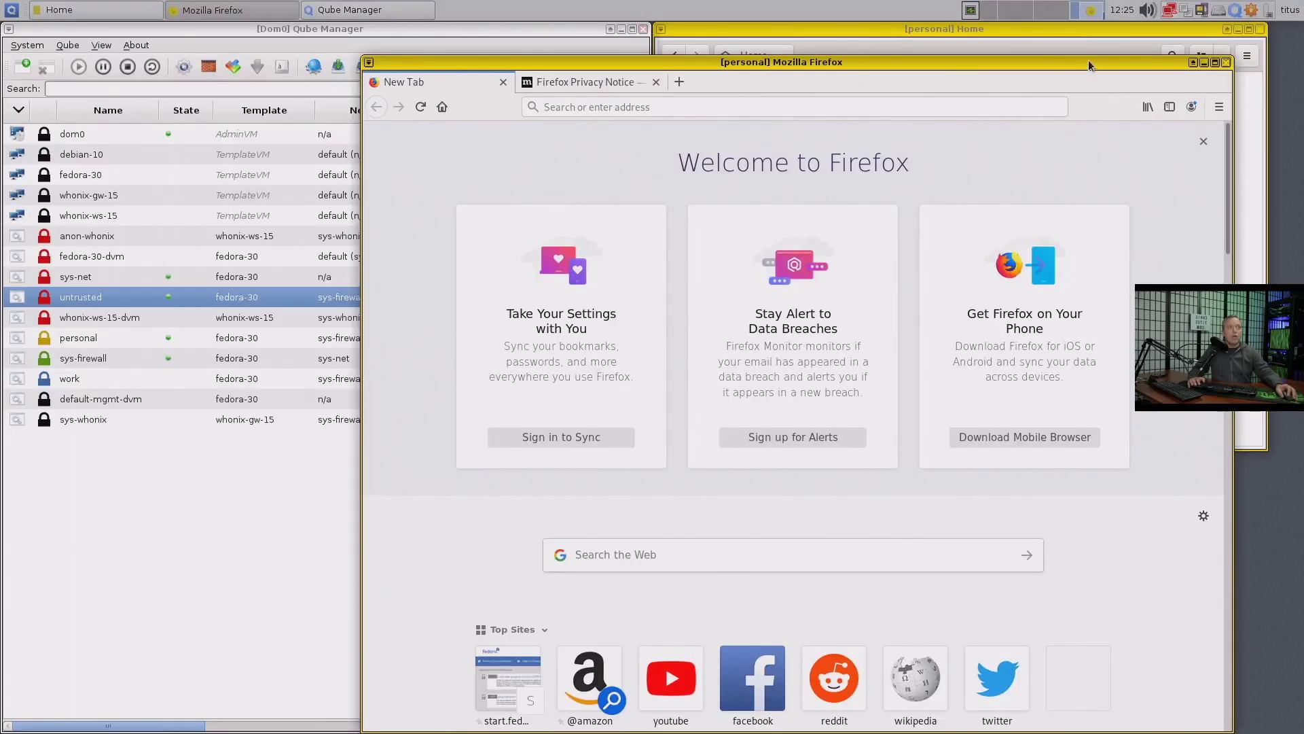
pyautogui.click(1000, 27)
pyautogui.press('ctrl+alt+KP_2')
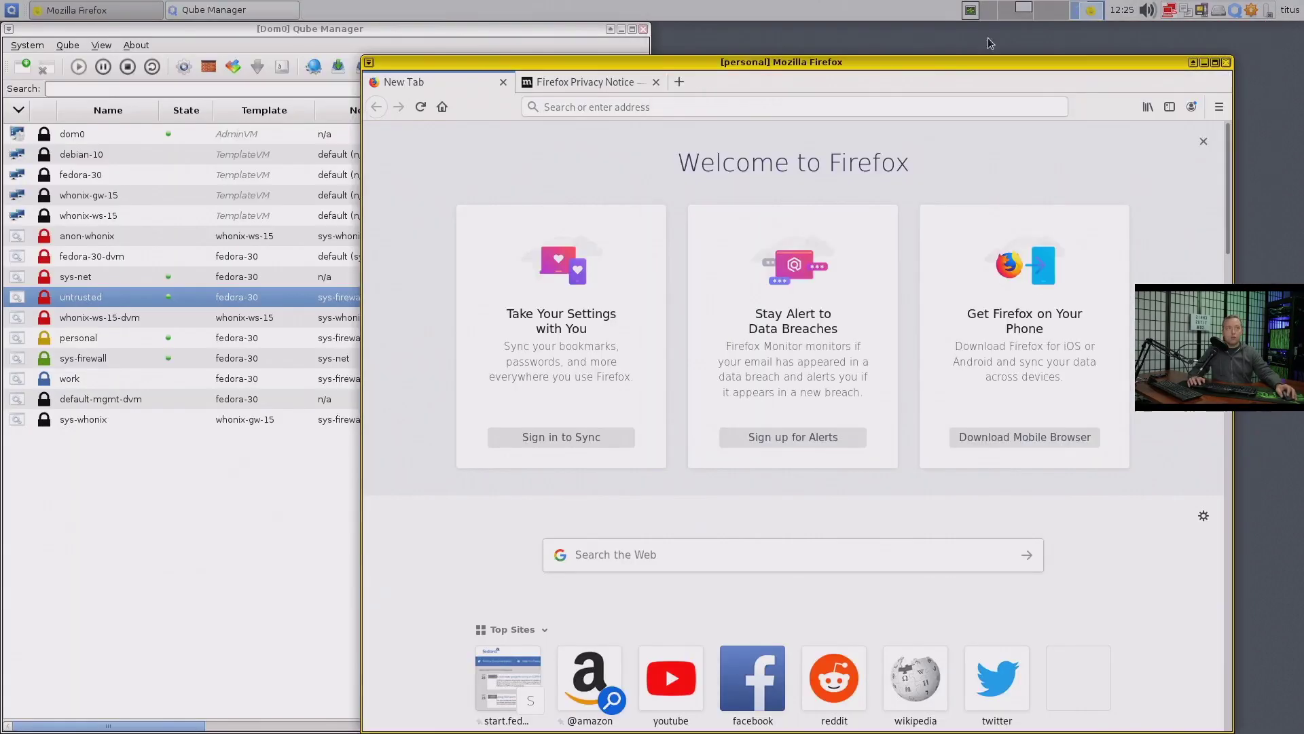
pyautogui.press('ctrl+alt+KP_2')
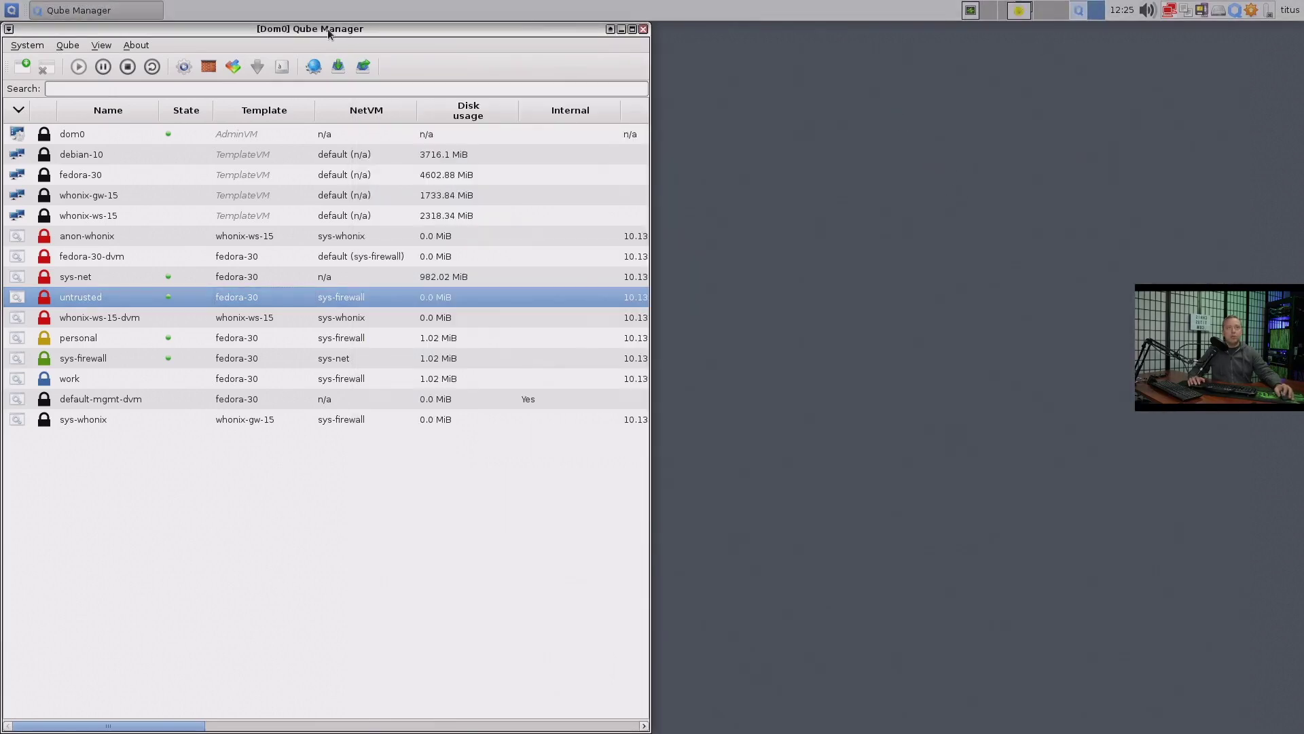
pyautogui.hotkey('ctrl', 'alt', 'Left')
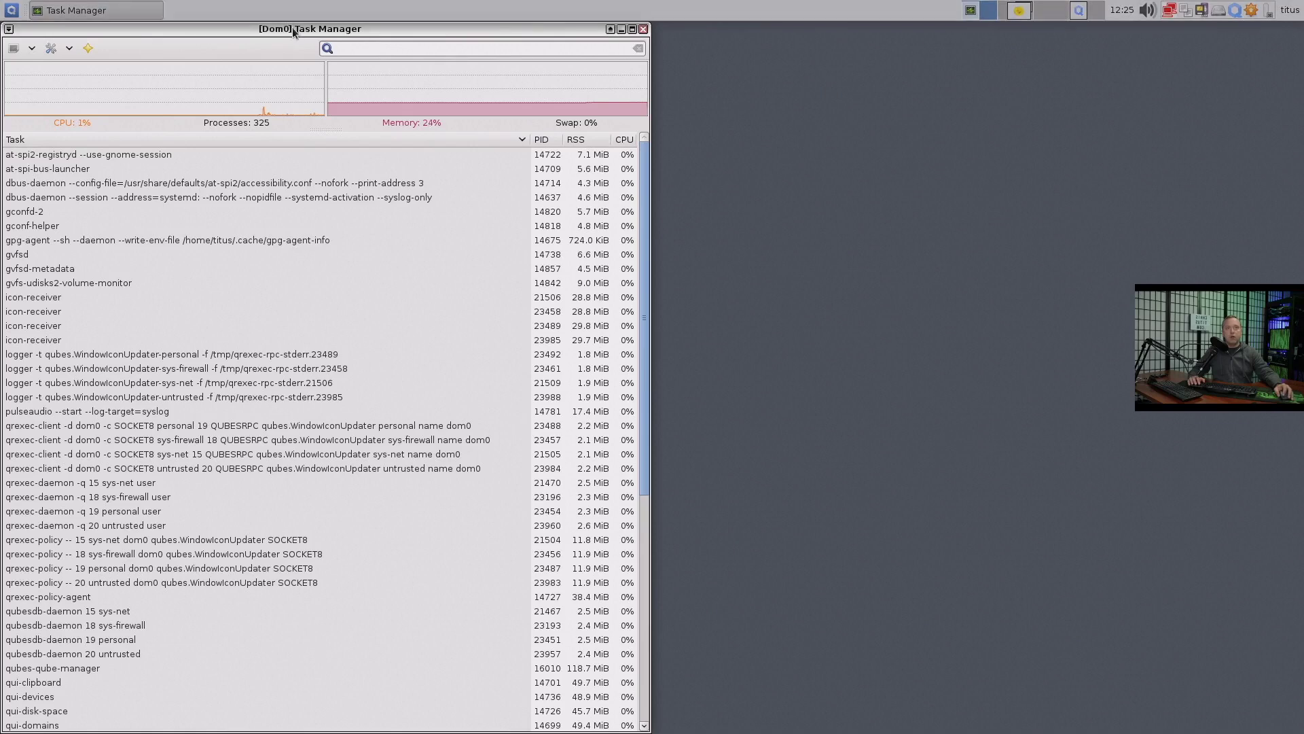
pyautogui.hotkey('ctrl', 'alt', 'Left')
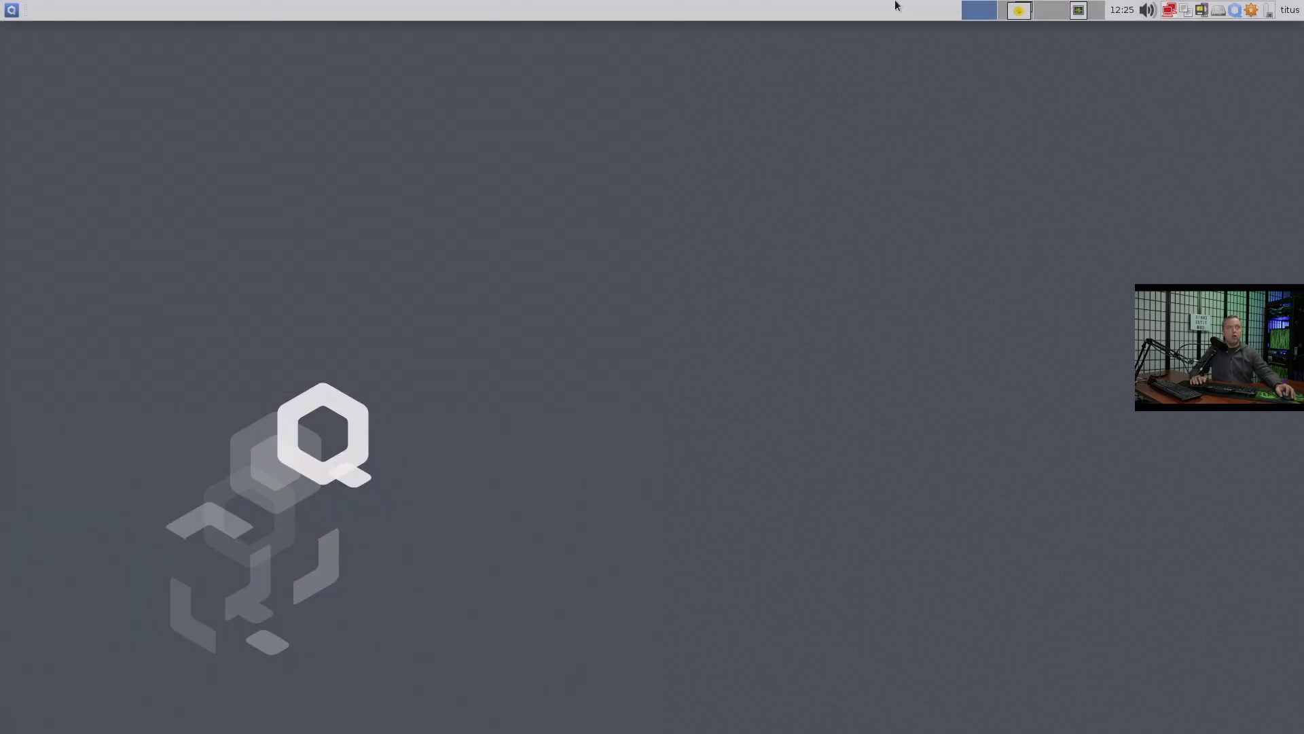
pyautogui.click(1021, 19)
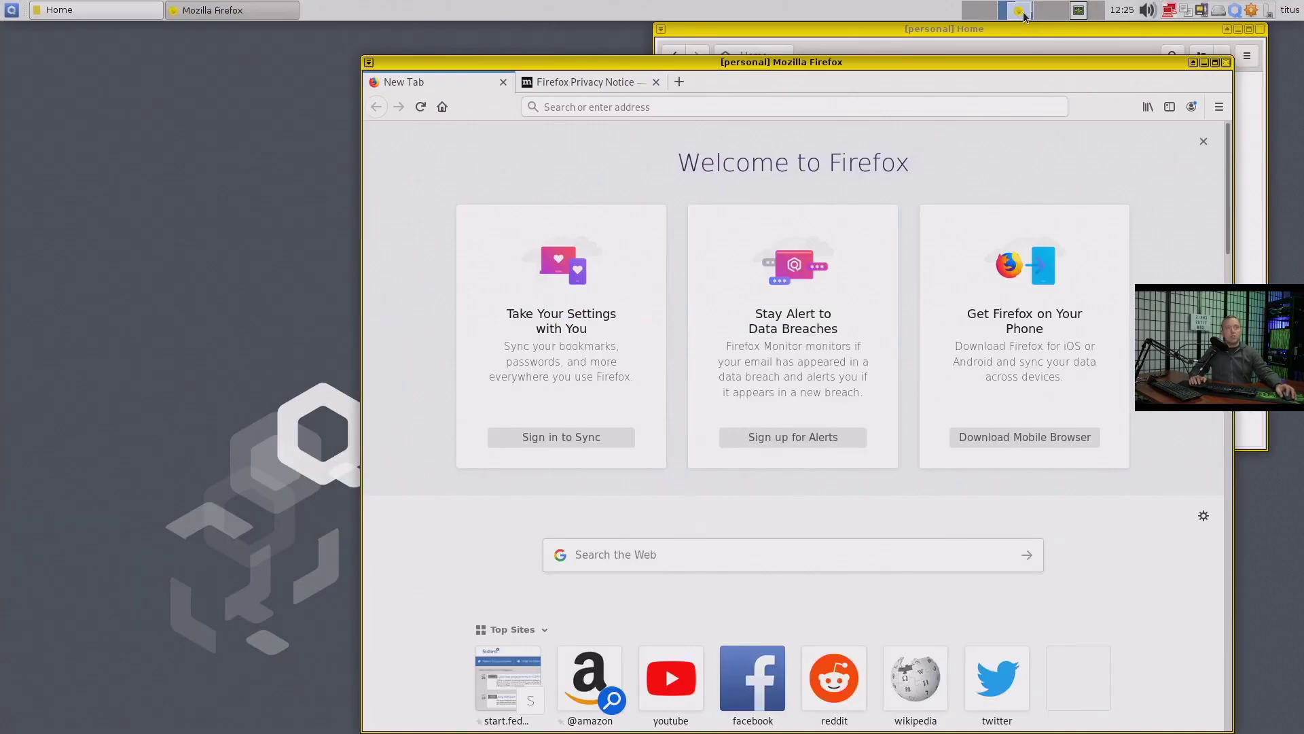
pyautogui.click(1080, 12)
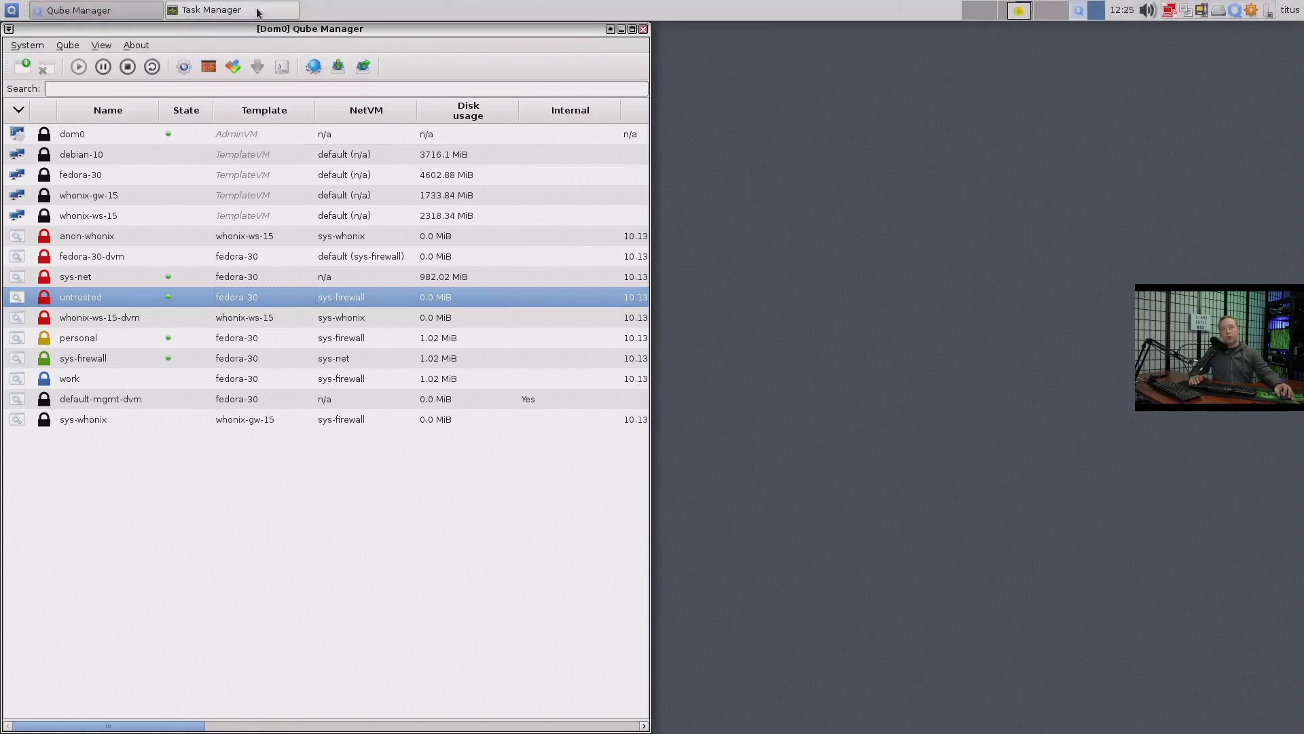
pyautogui.click(216, 10)
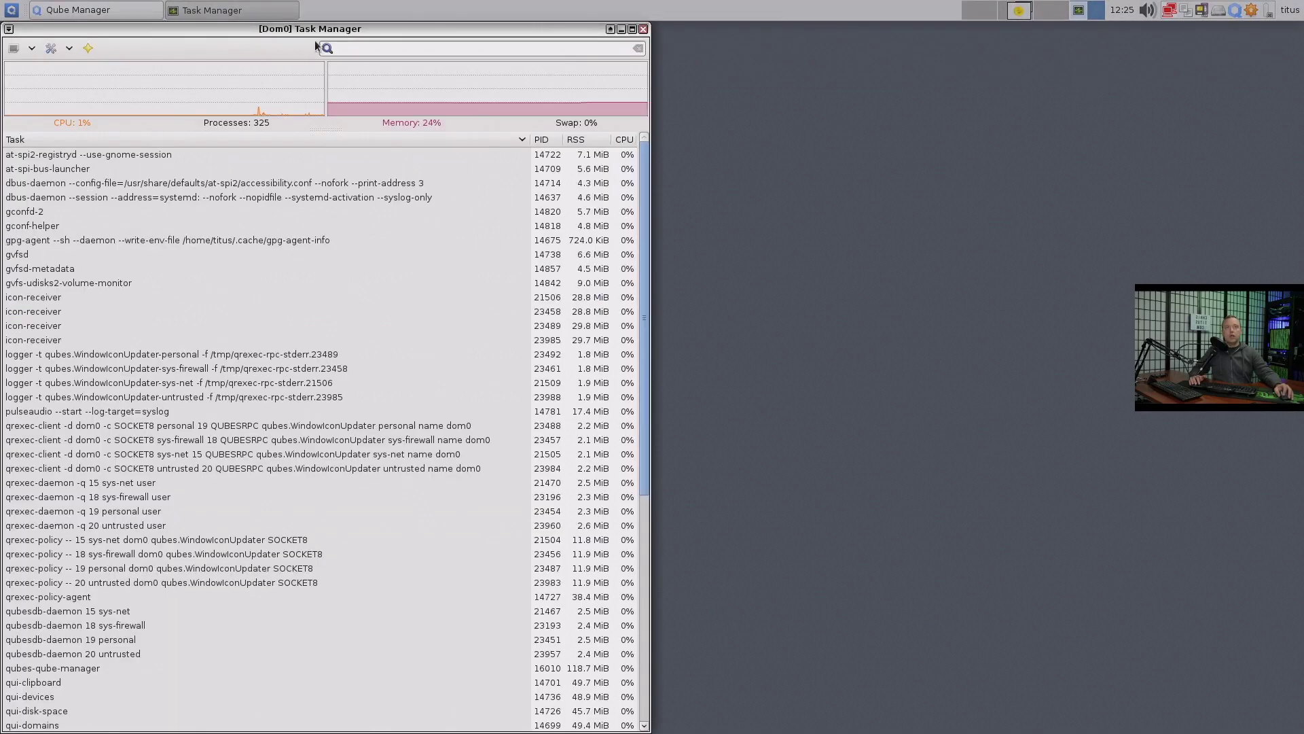
pyautogui.moveTo(315, 39); pyautogui.dragTo(1301, 340)
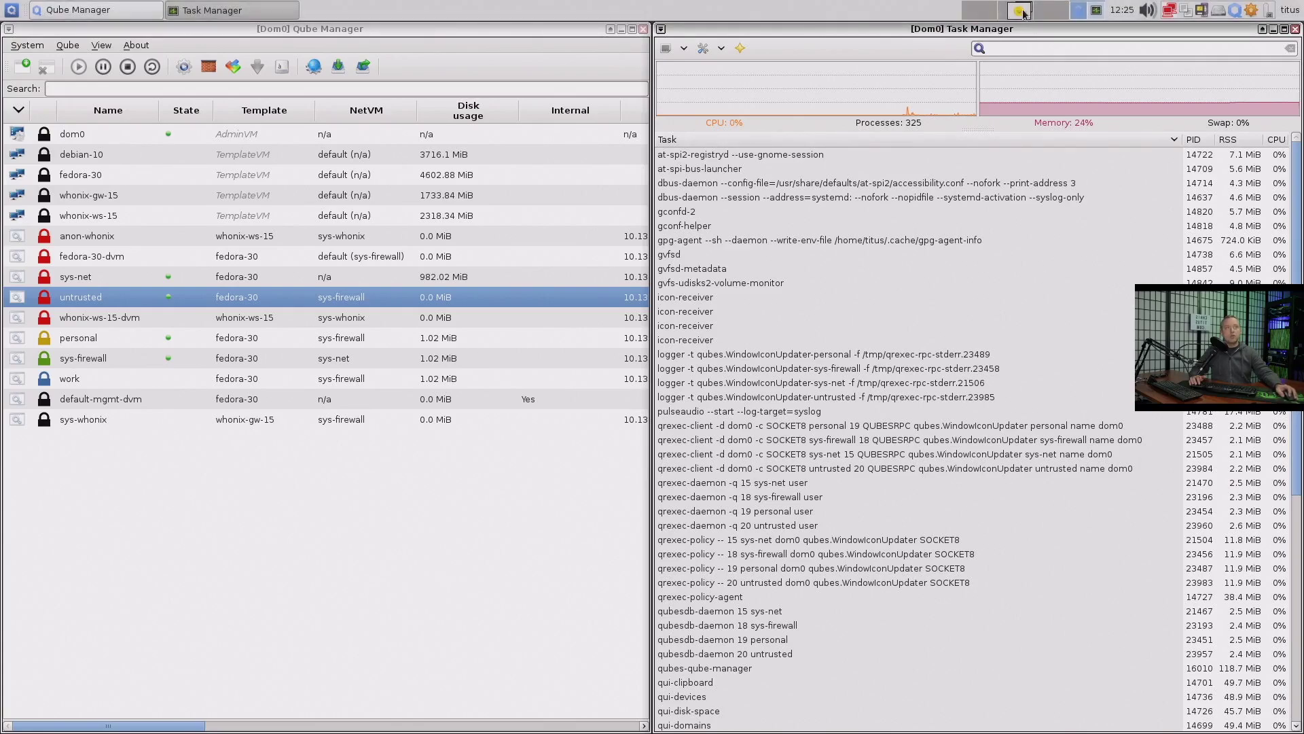
# On the first workspace, launch the untrusted qube's Files and Firefox
pyautogui.hotkey('ctrl', 'alt', 'Left')
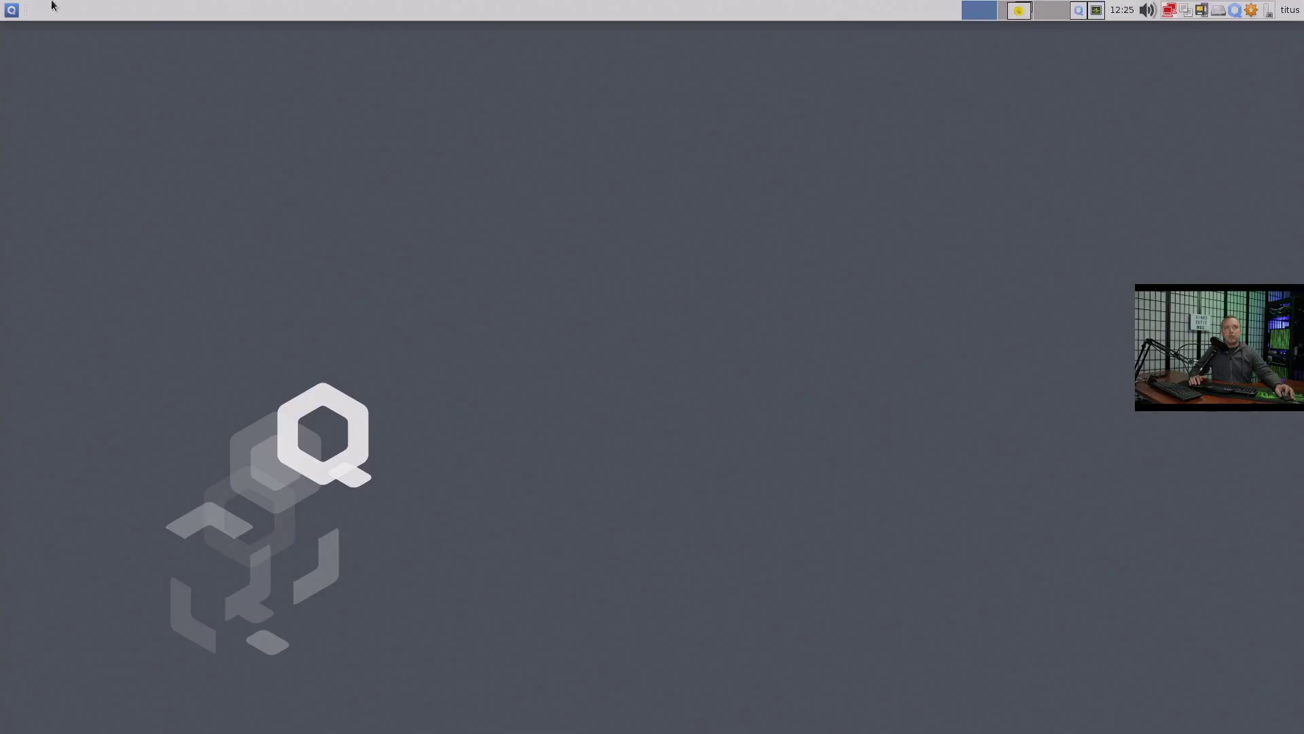
pyautogui.click(10, 10)
pyautogui.moveTo(82, 155)
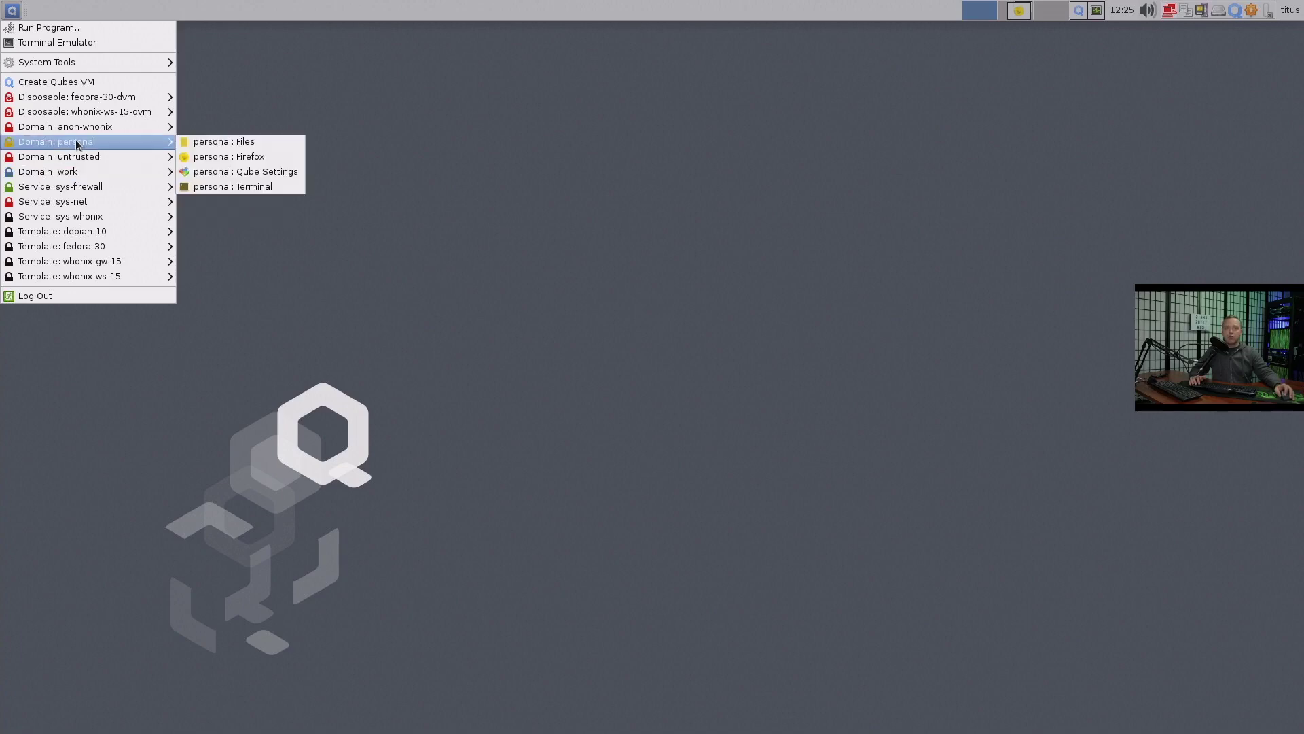
pyautogui.click(284, 163)
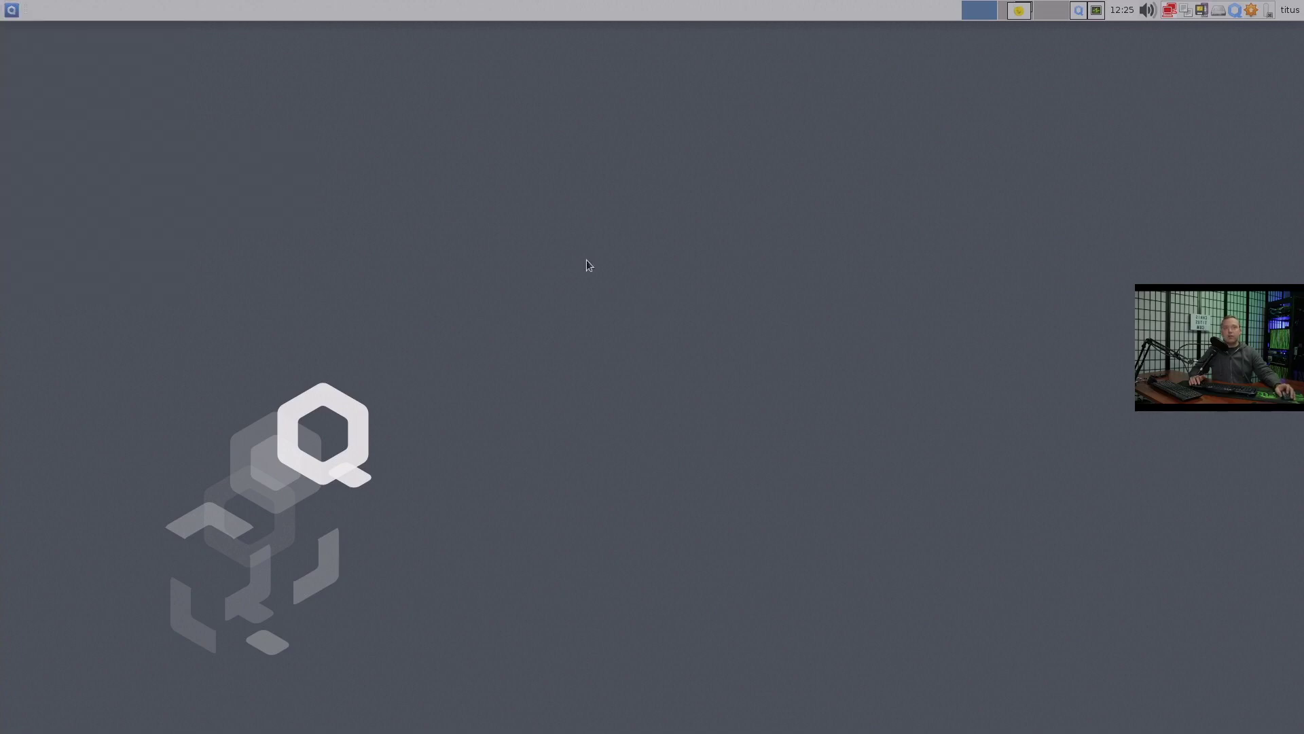
pyautogui.click(11, 10)
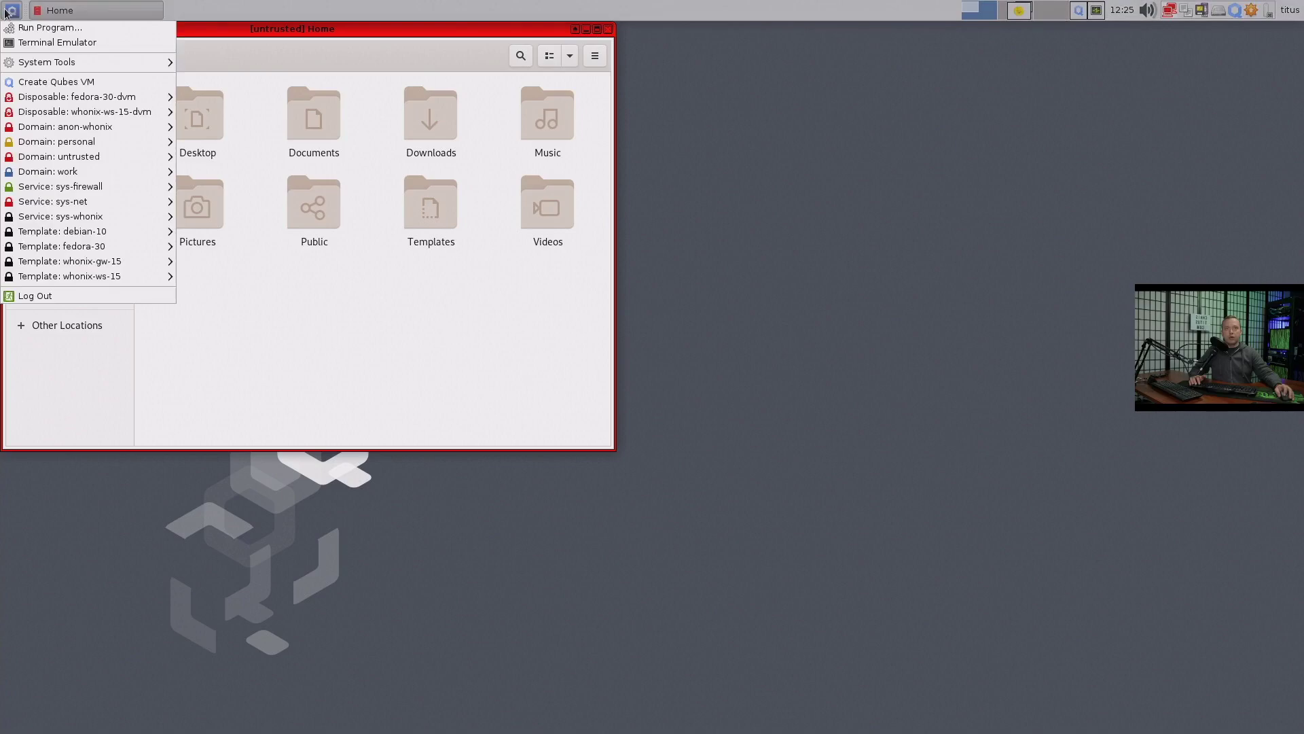
pyautogui.moveTo(81, 158)
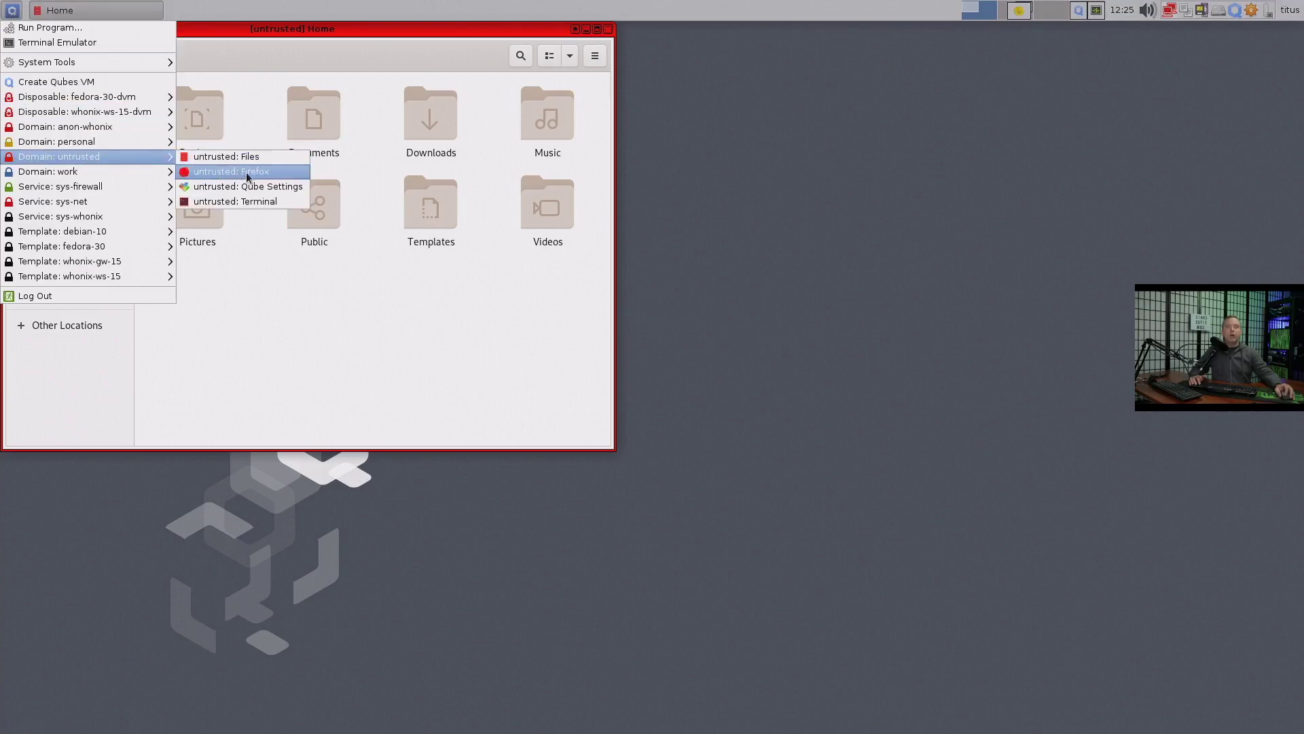
pyautogui.click(264, 176)
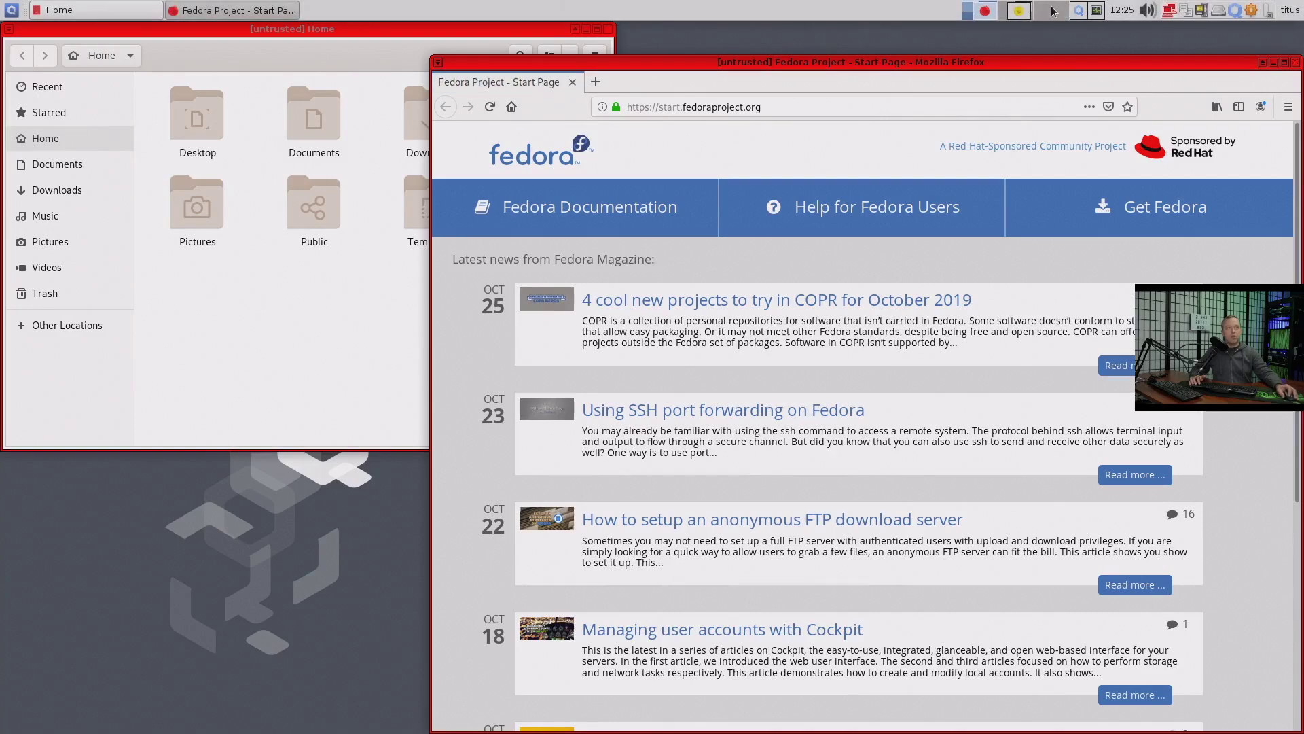
# On an empty workspace, launch the work qube's file manager, starting the work qube
pyautogui.click(1050, 10)
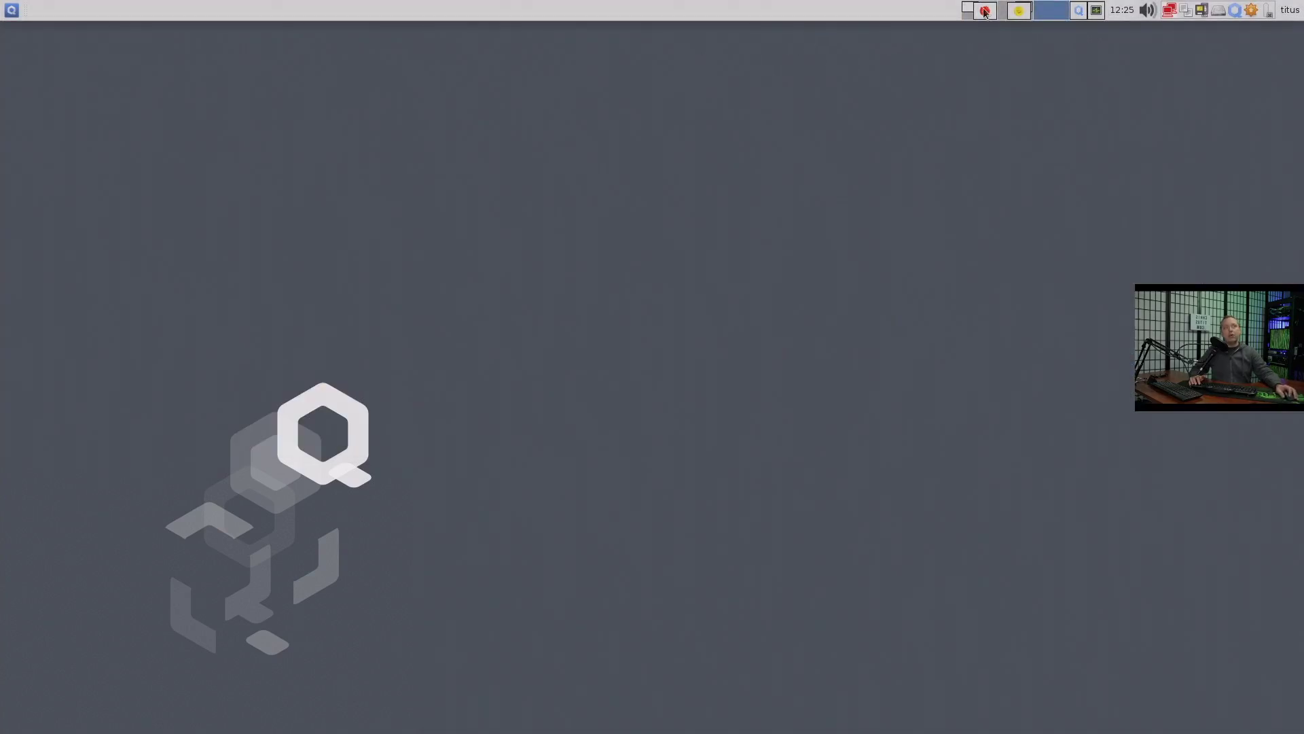
pyautogui.click(12, 10)
pyautogui.moveTo(96, 181)
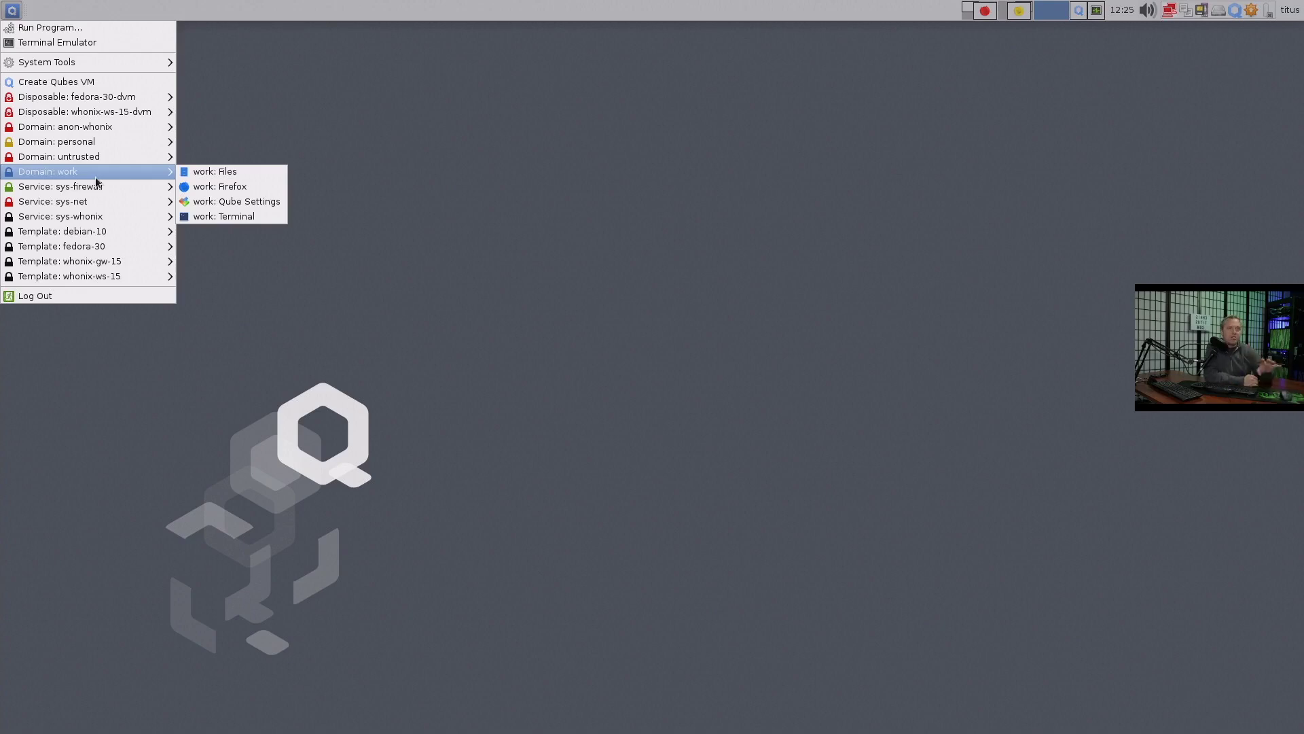
pyautogui.click(252, 172)
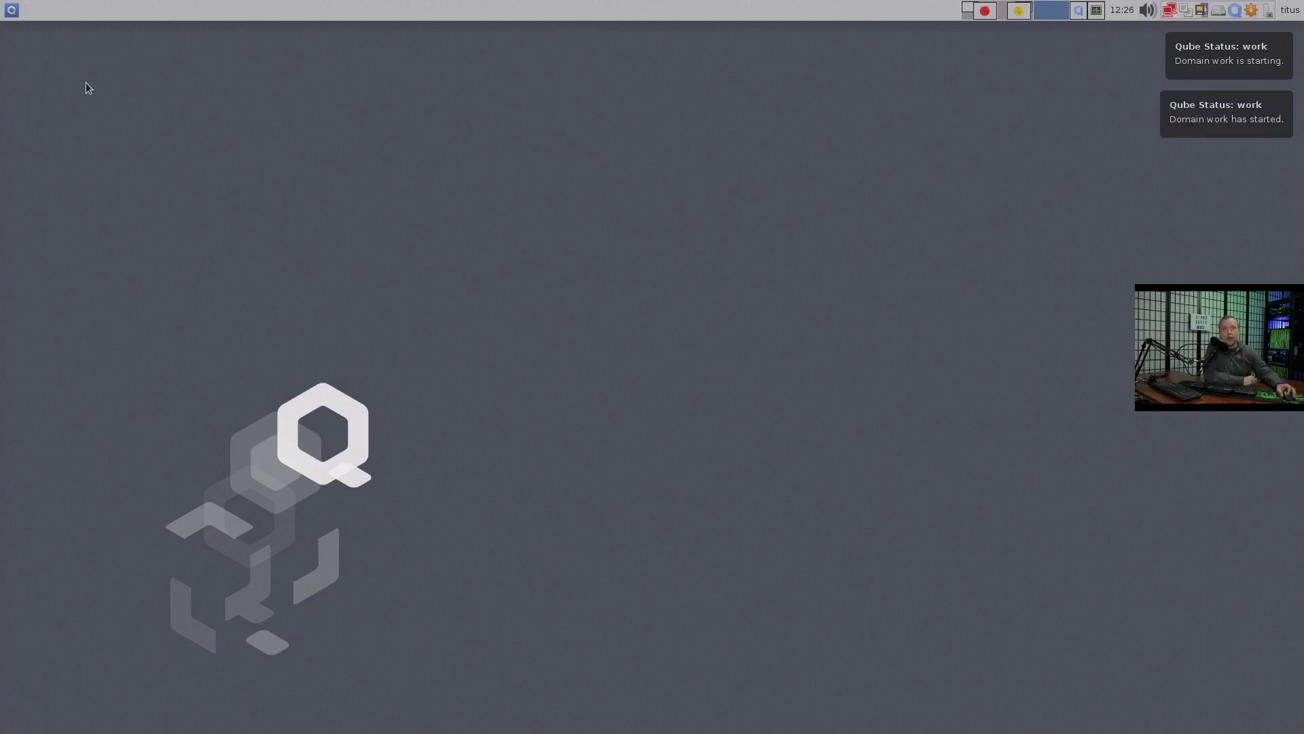
# Launch Firefox in the work qube, then return to the Qube Manager and Task Manager workspace
pyautogui.click(15, 14)
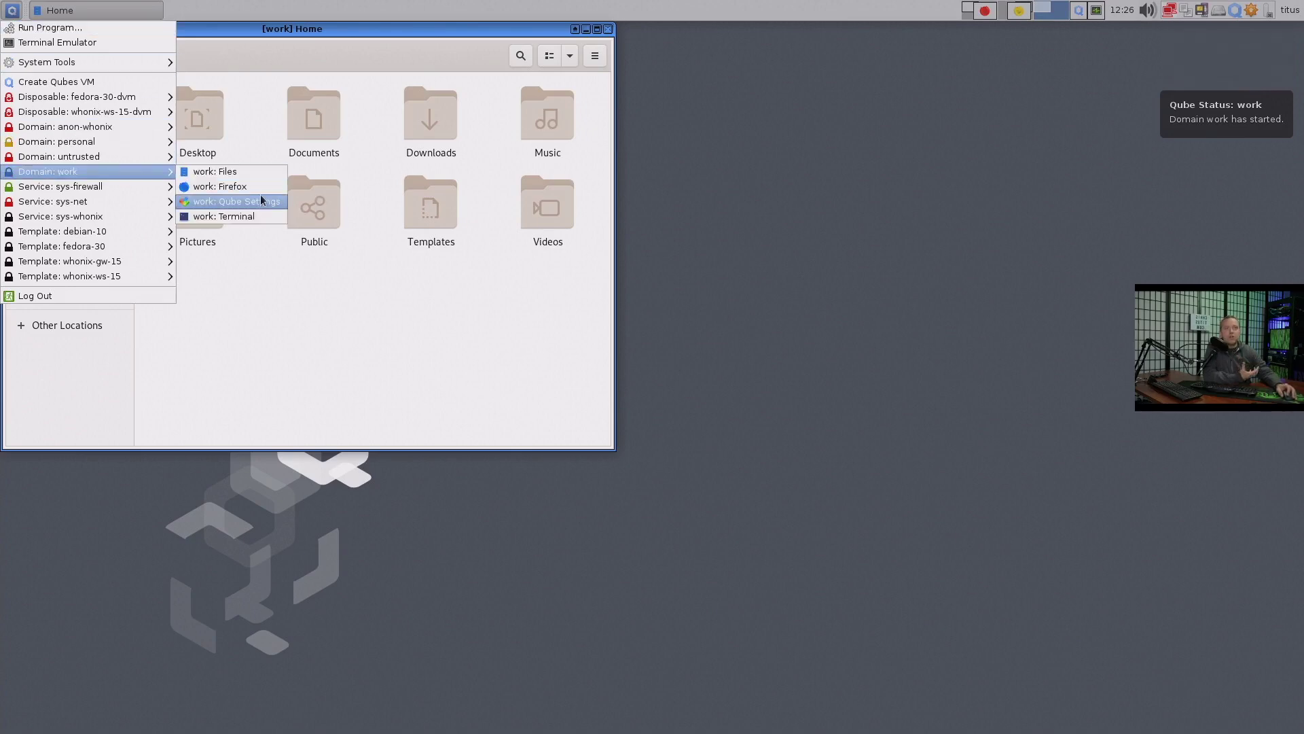
pyautogui.click(253, 192)
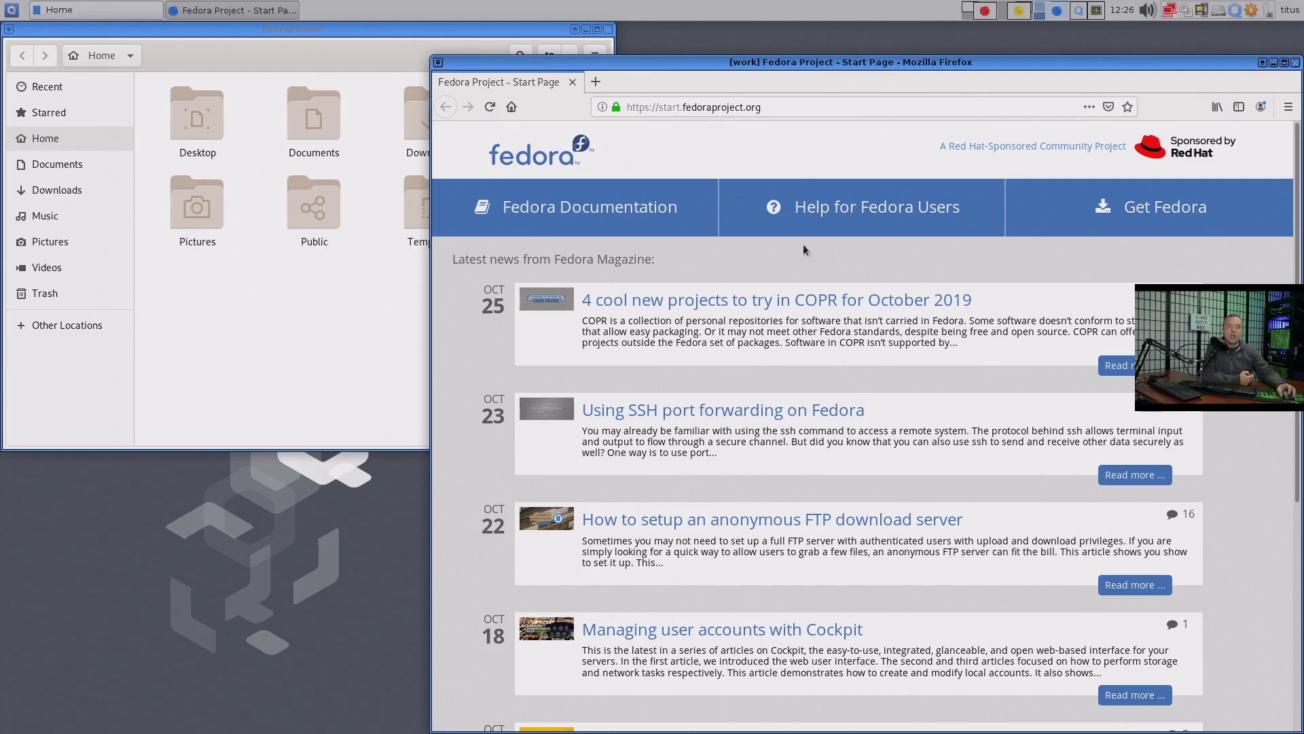
pyautogui.click(1078, 10)
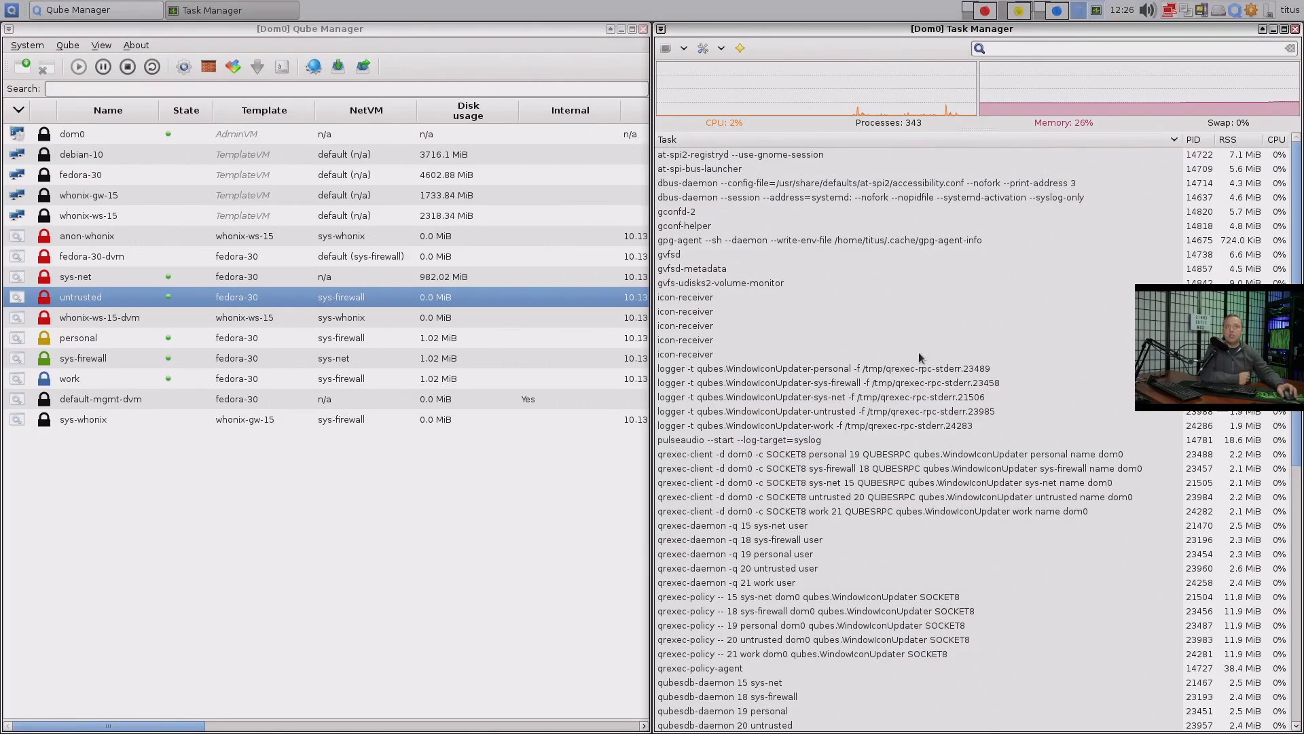